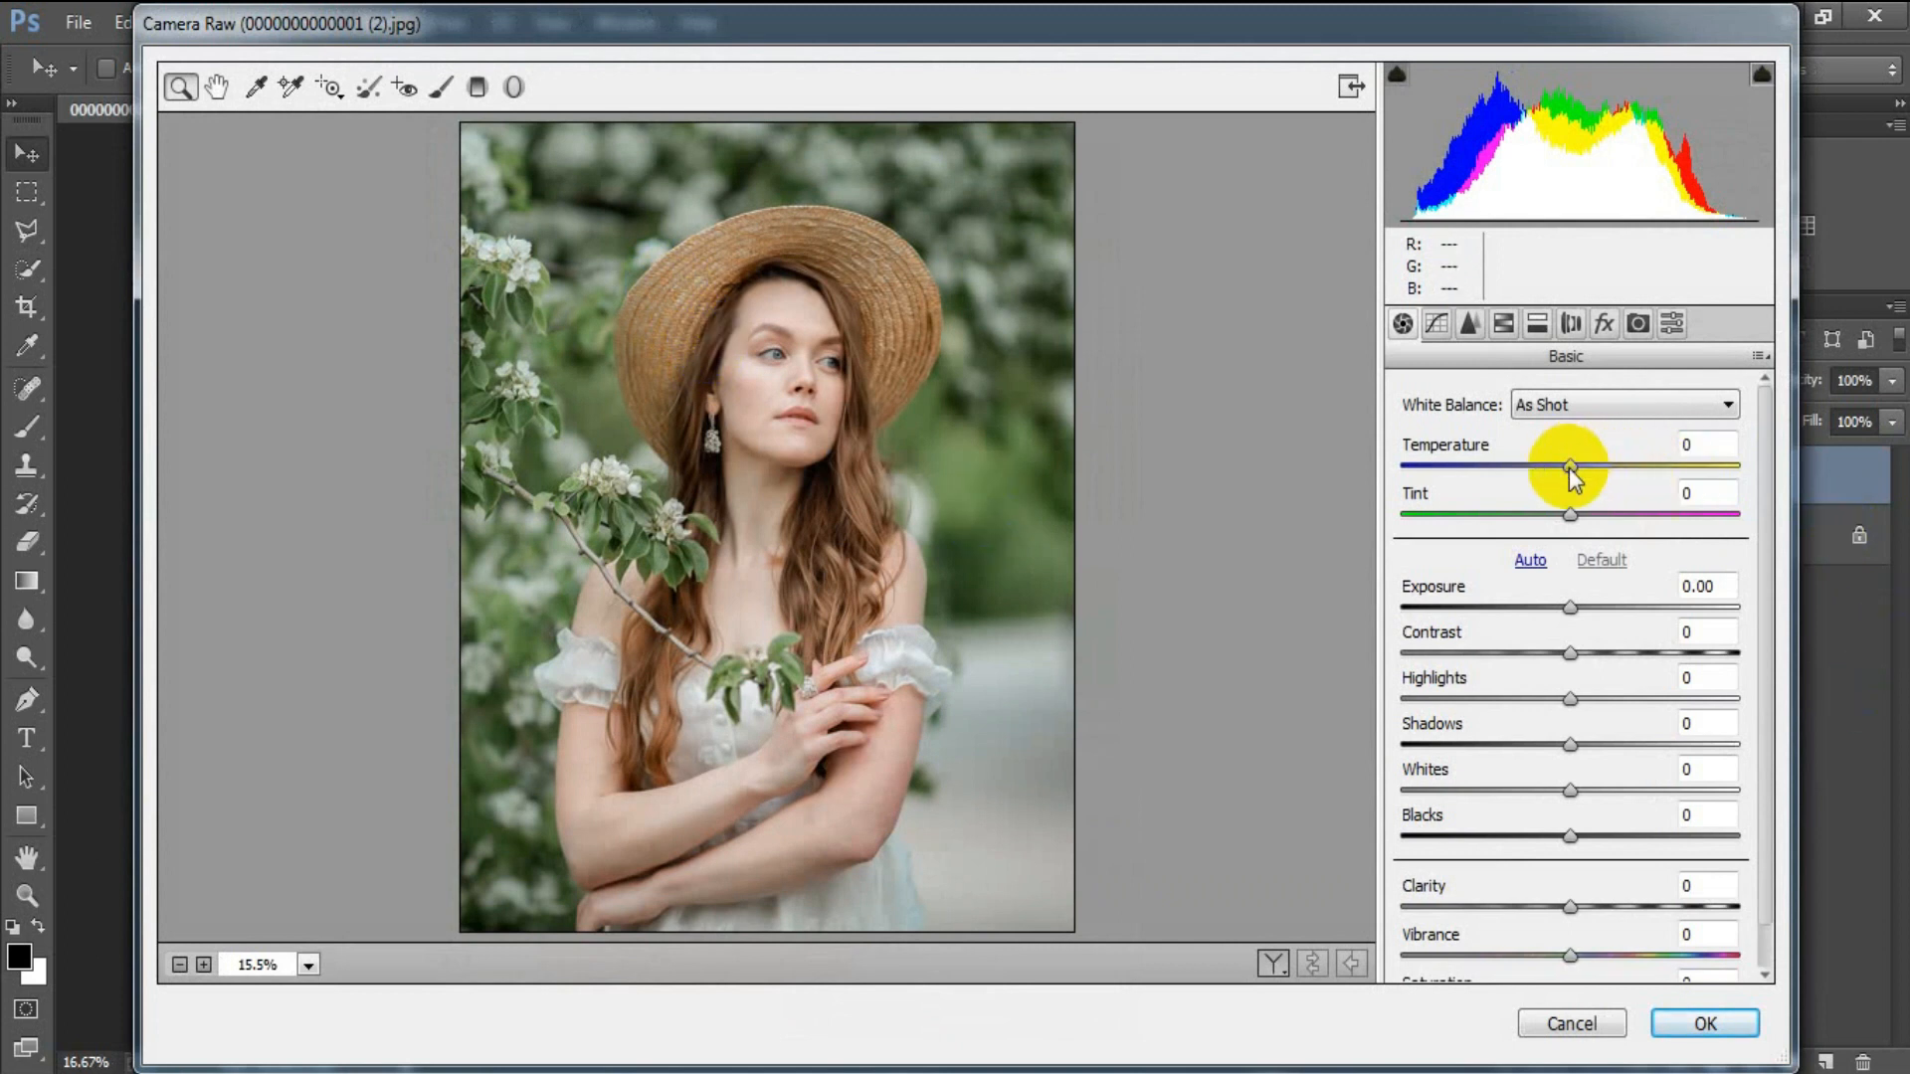
Warm the white balance to Temperature +24 and Tint -1, set Exposure +0.05 and Contrast -15.
drag(1570, 467, 1610, 467)
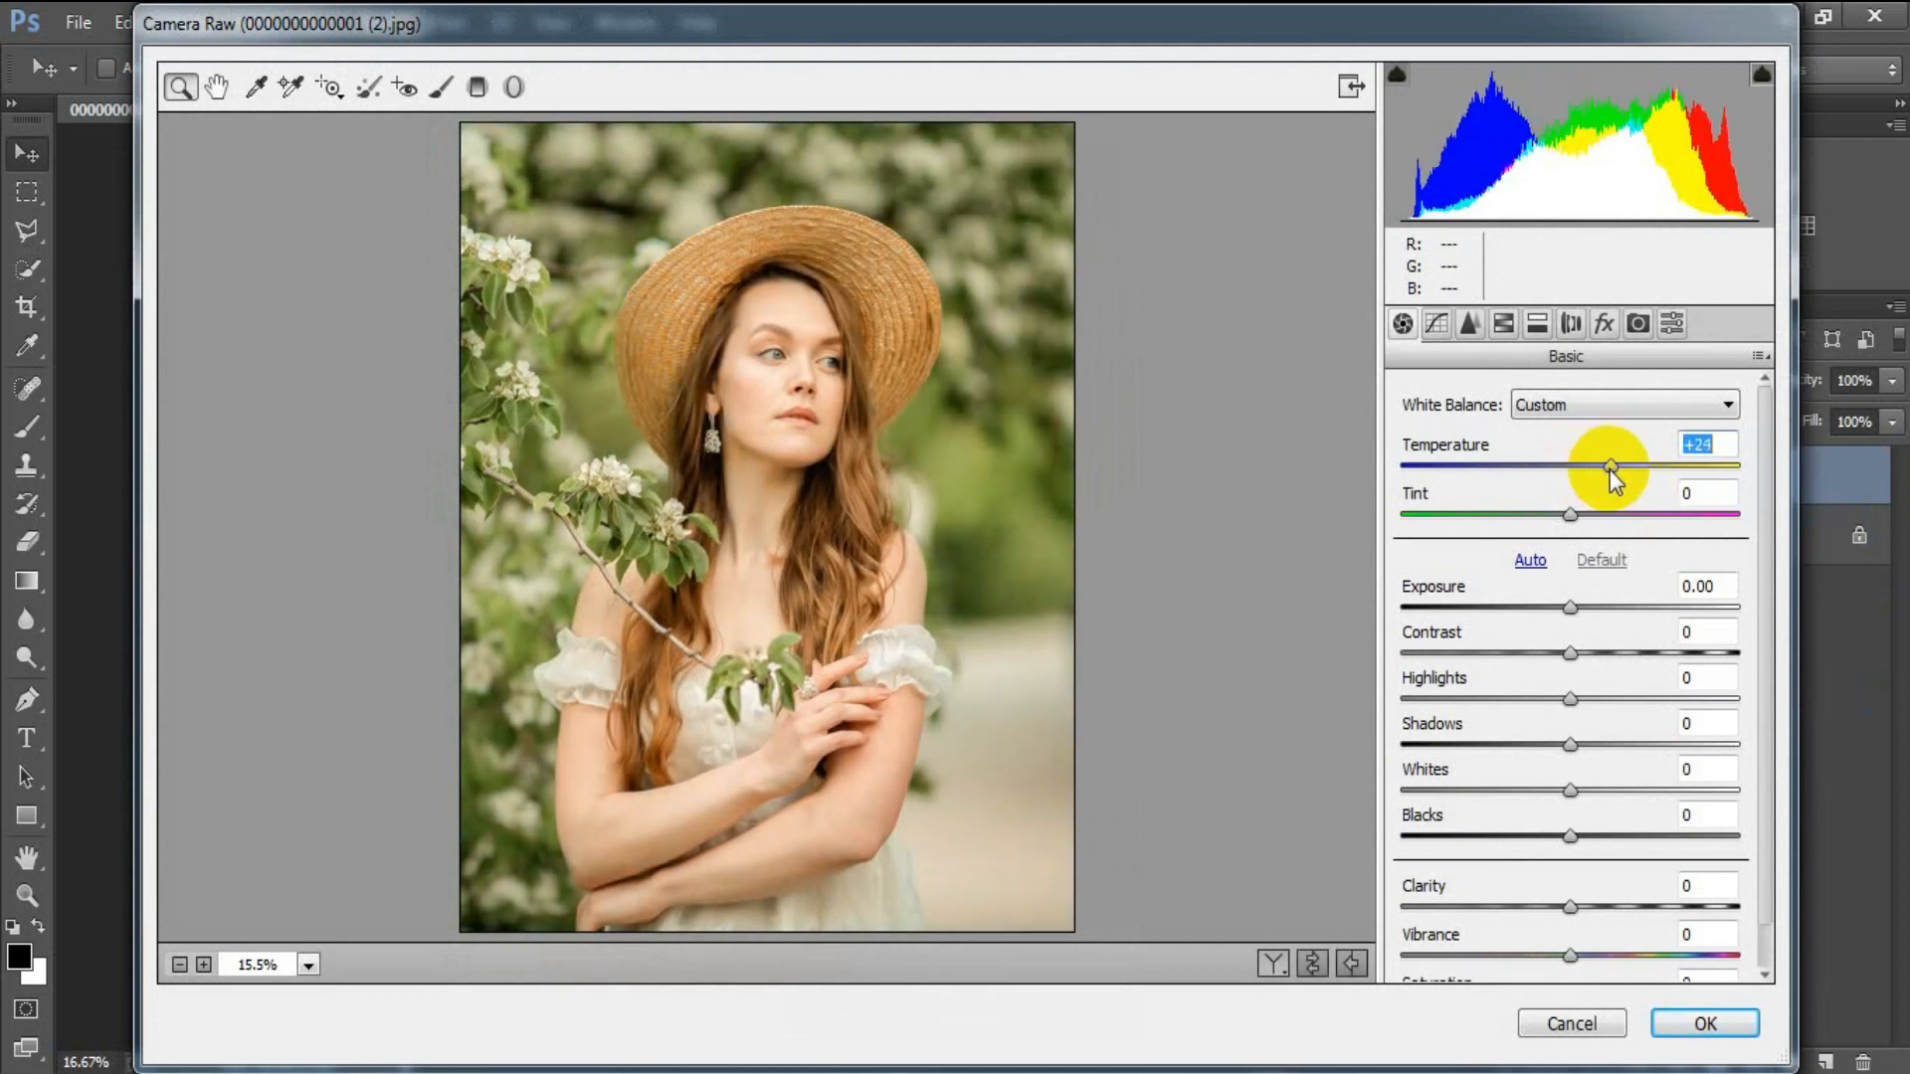
click(1571, 515)
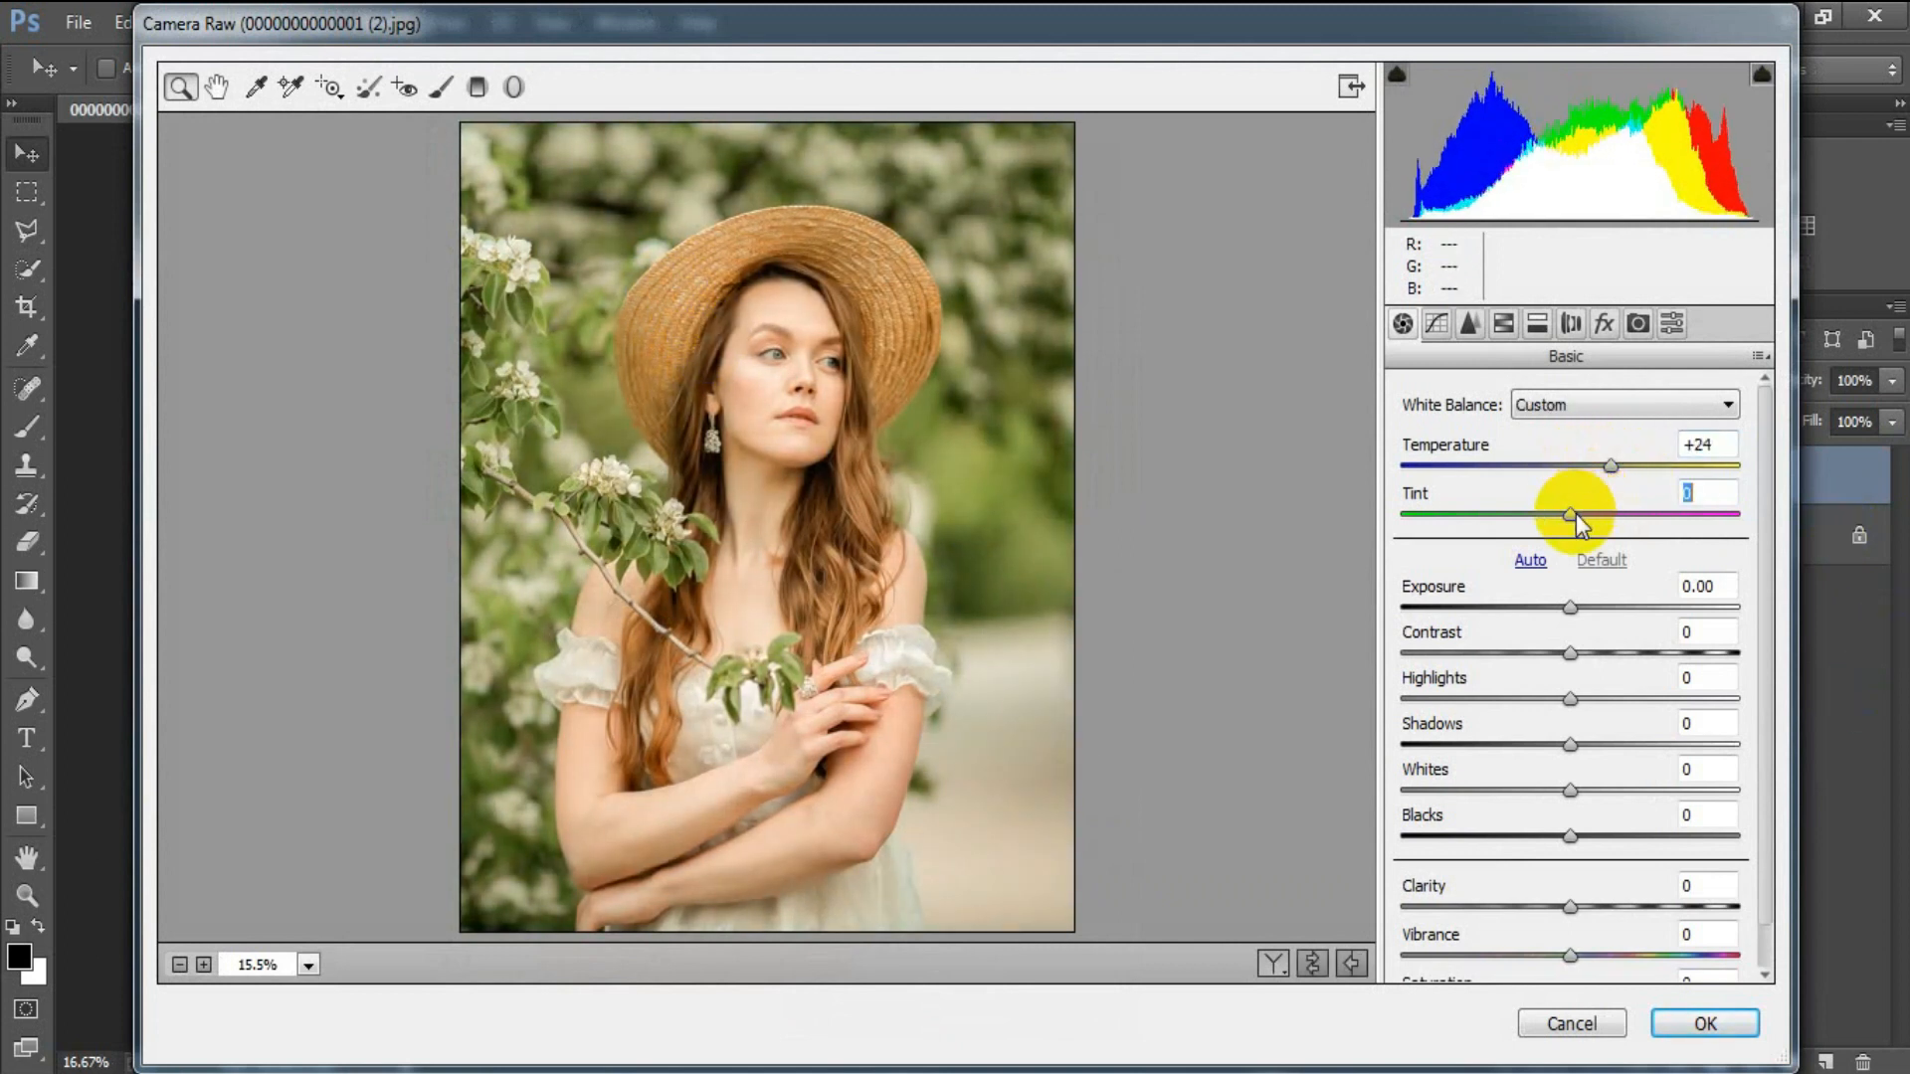
click(1571, 609)
drag(1571, 603, 1569, 605)
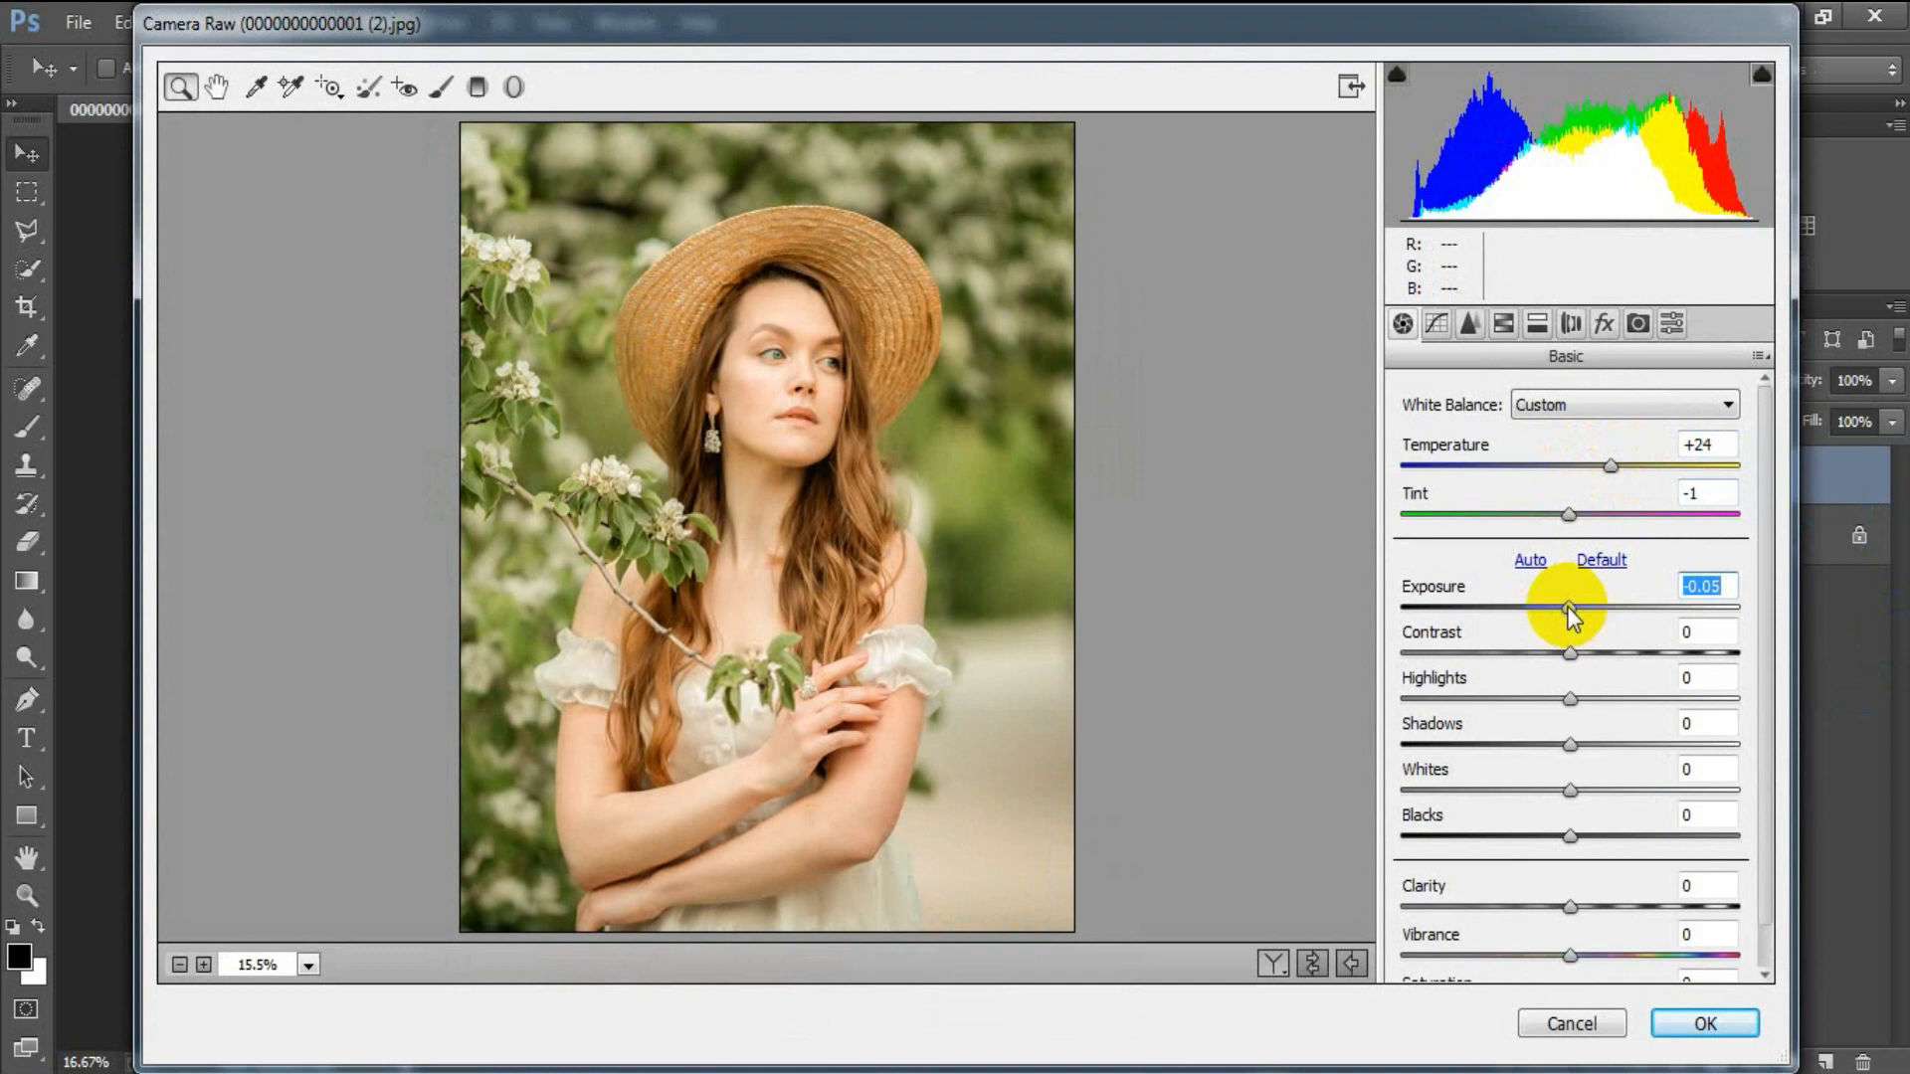
drag(1568, 608, 1576, 624)
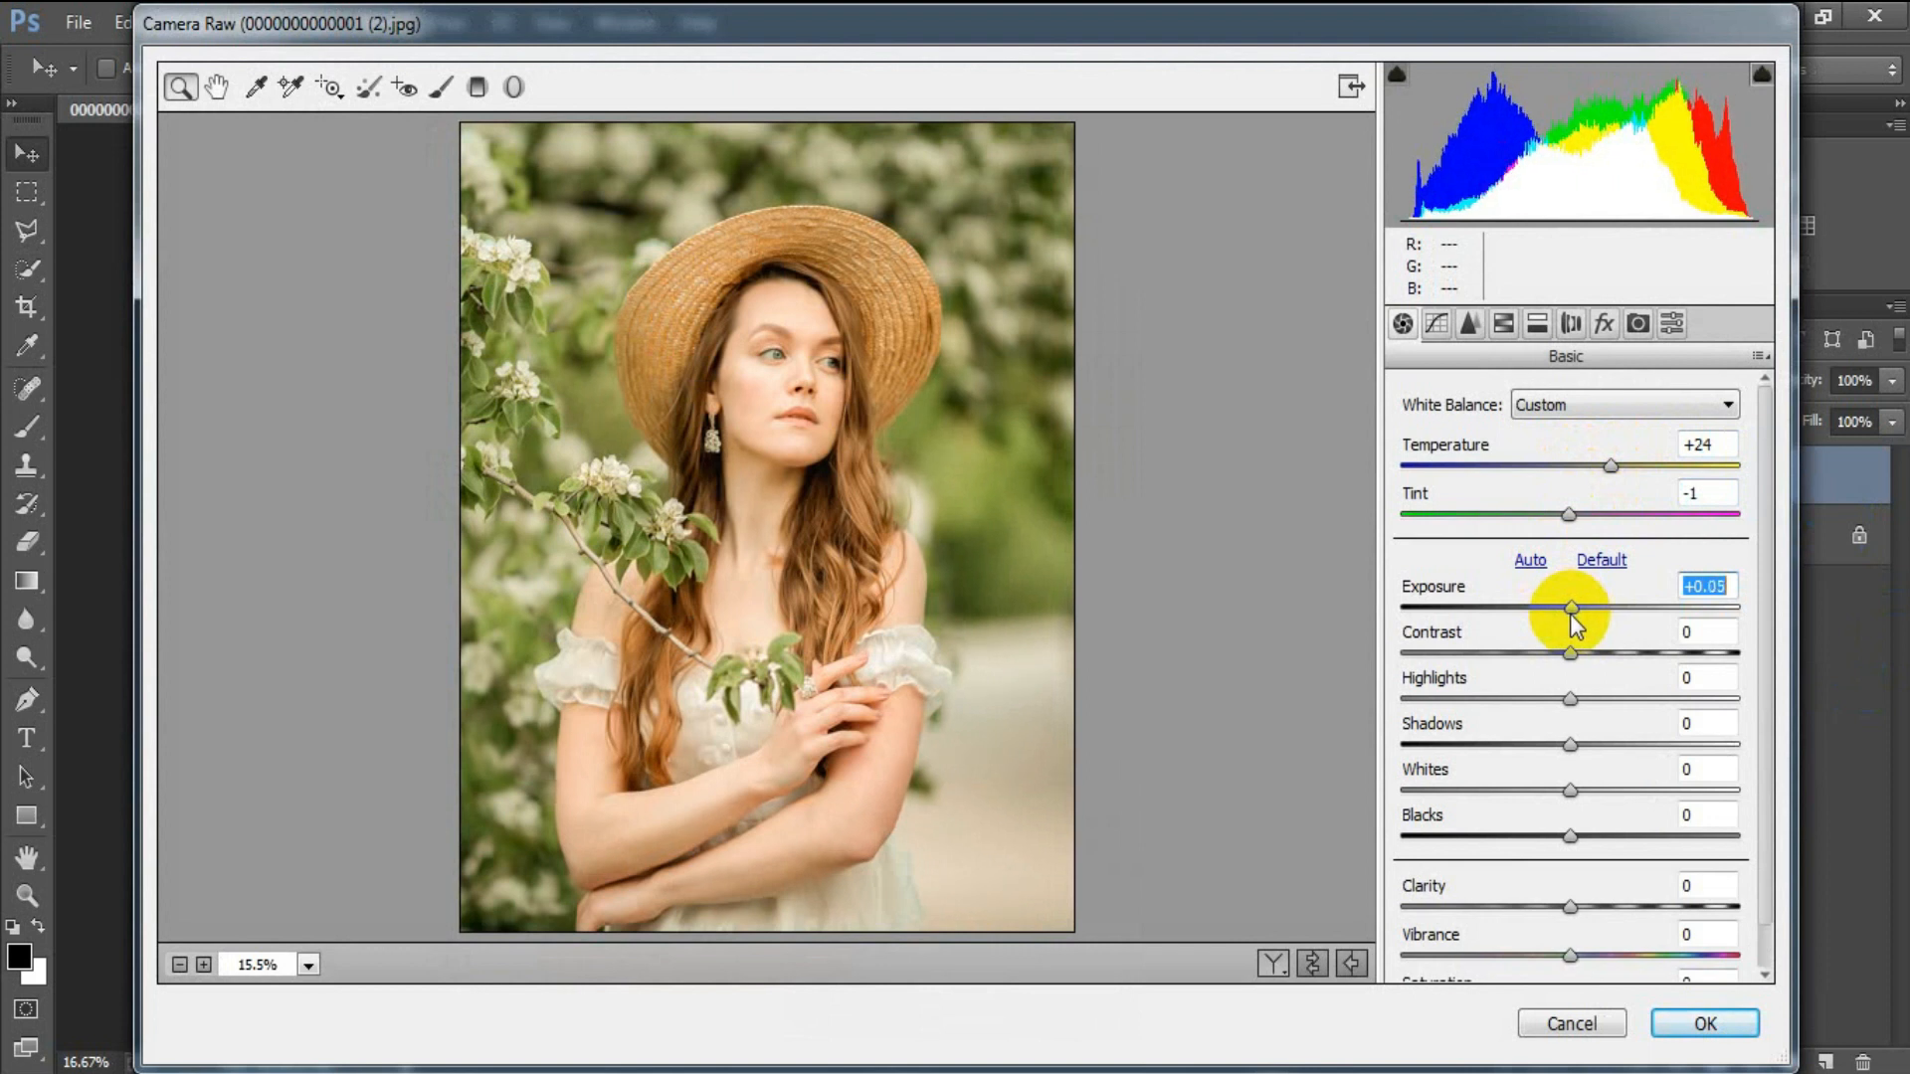
drag(1568, 654, 1546, 655)
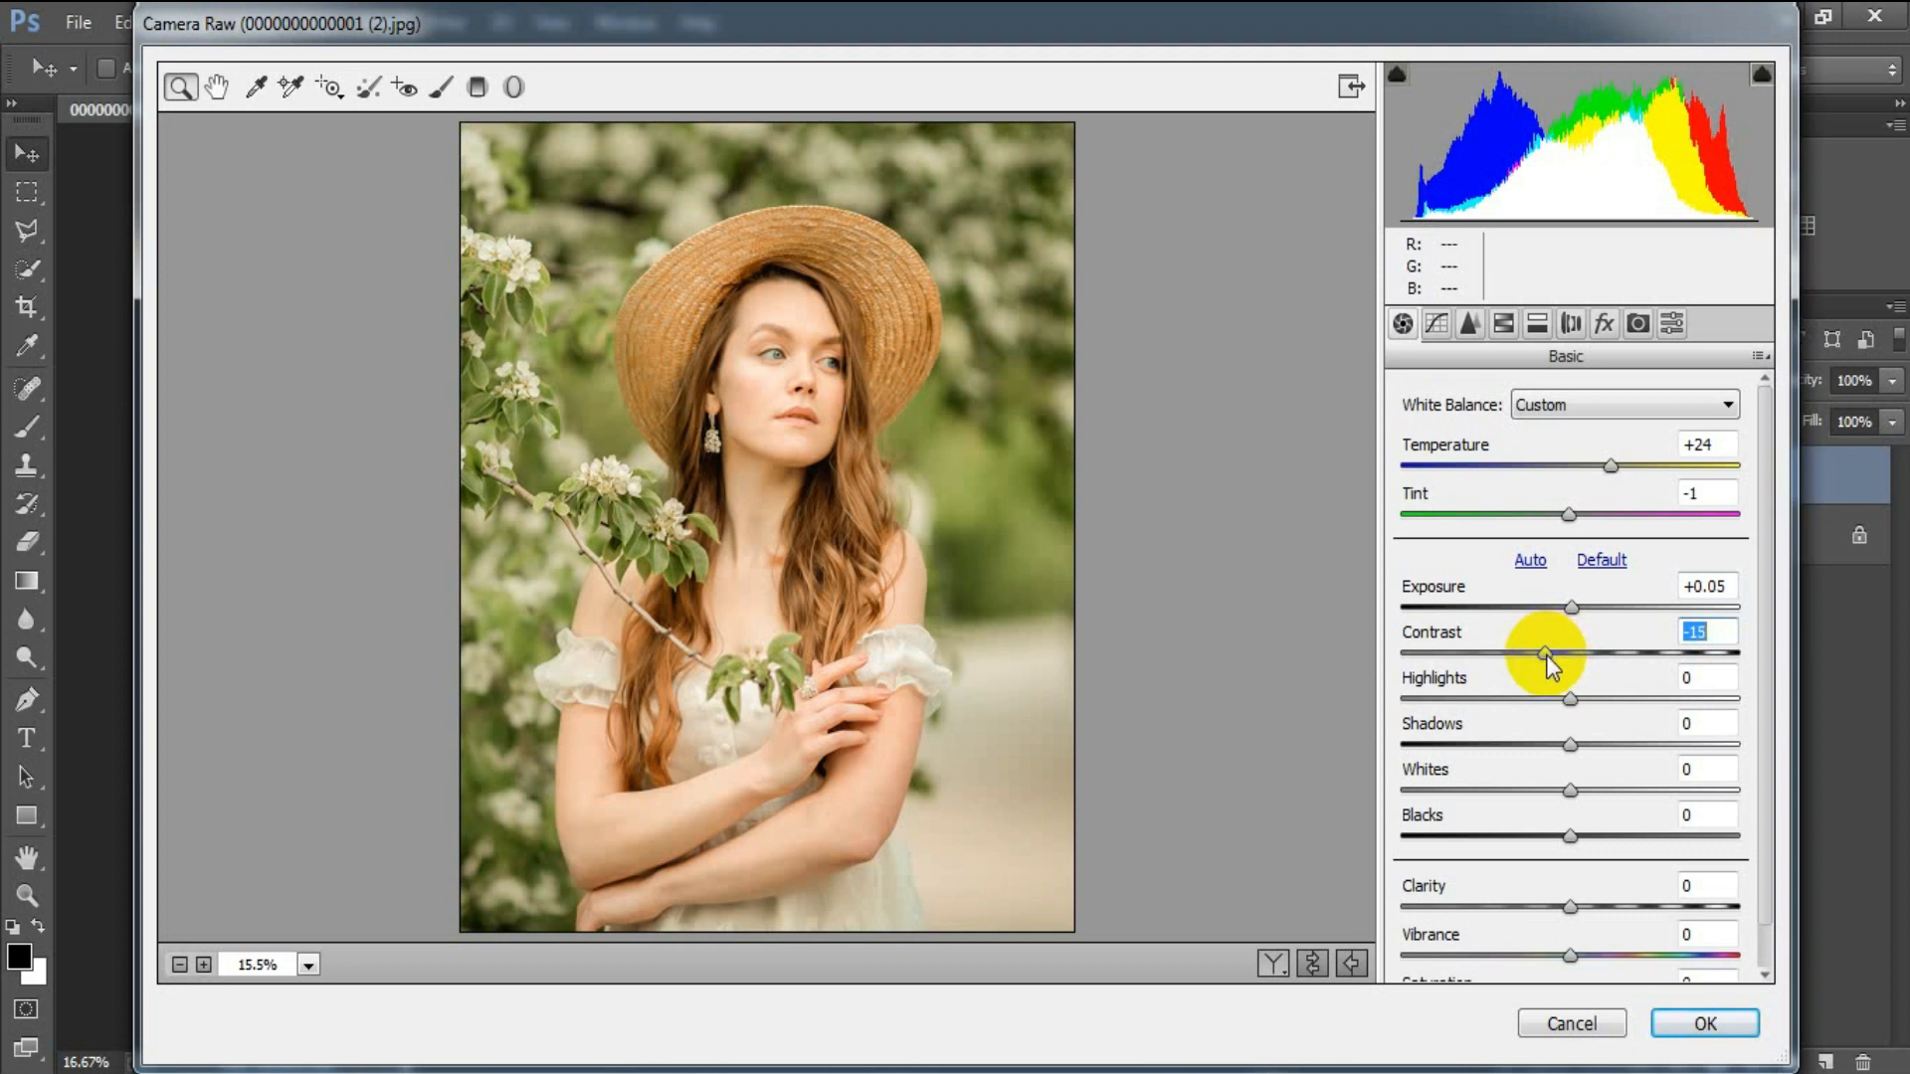
Set Highlights -32, Shadows +17, Whites -58 and Blacks -15.
drag(1570, 698, 1520, 701)
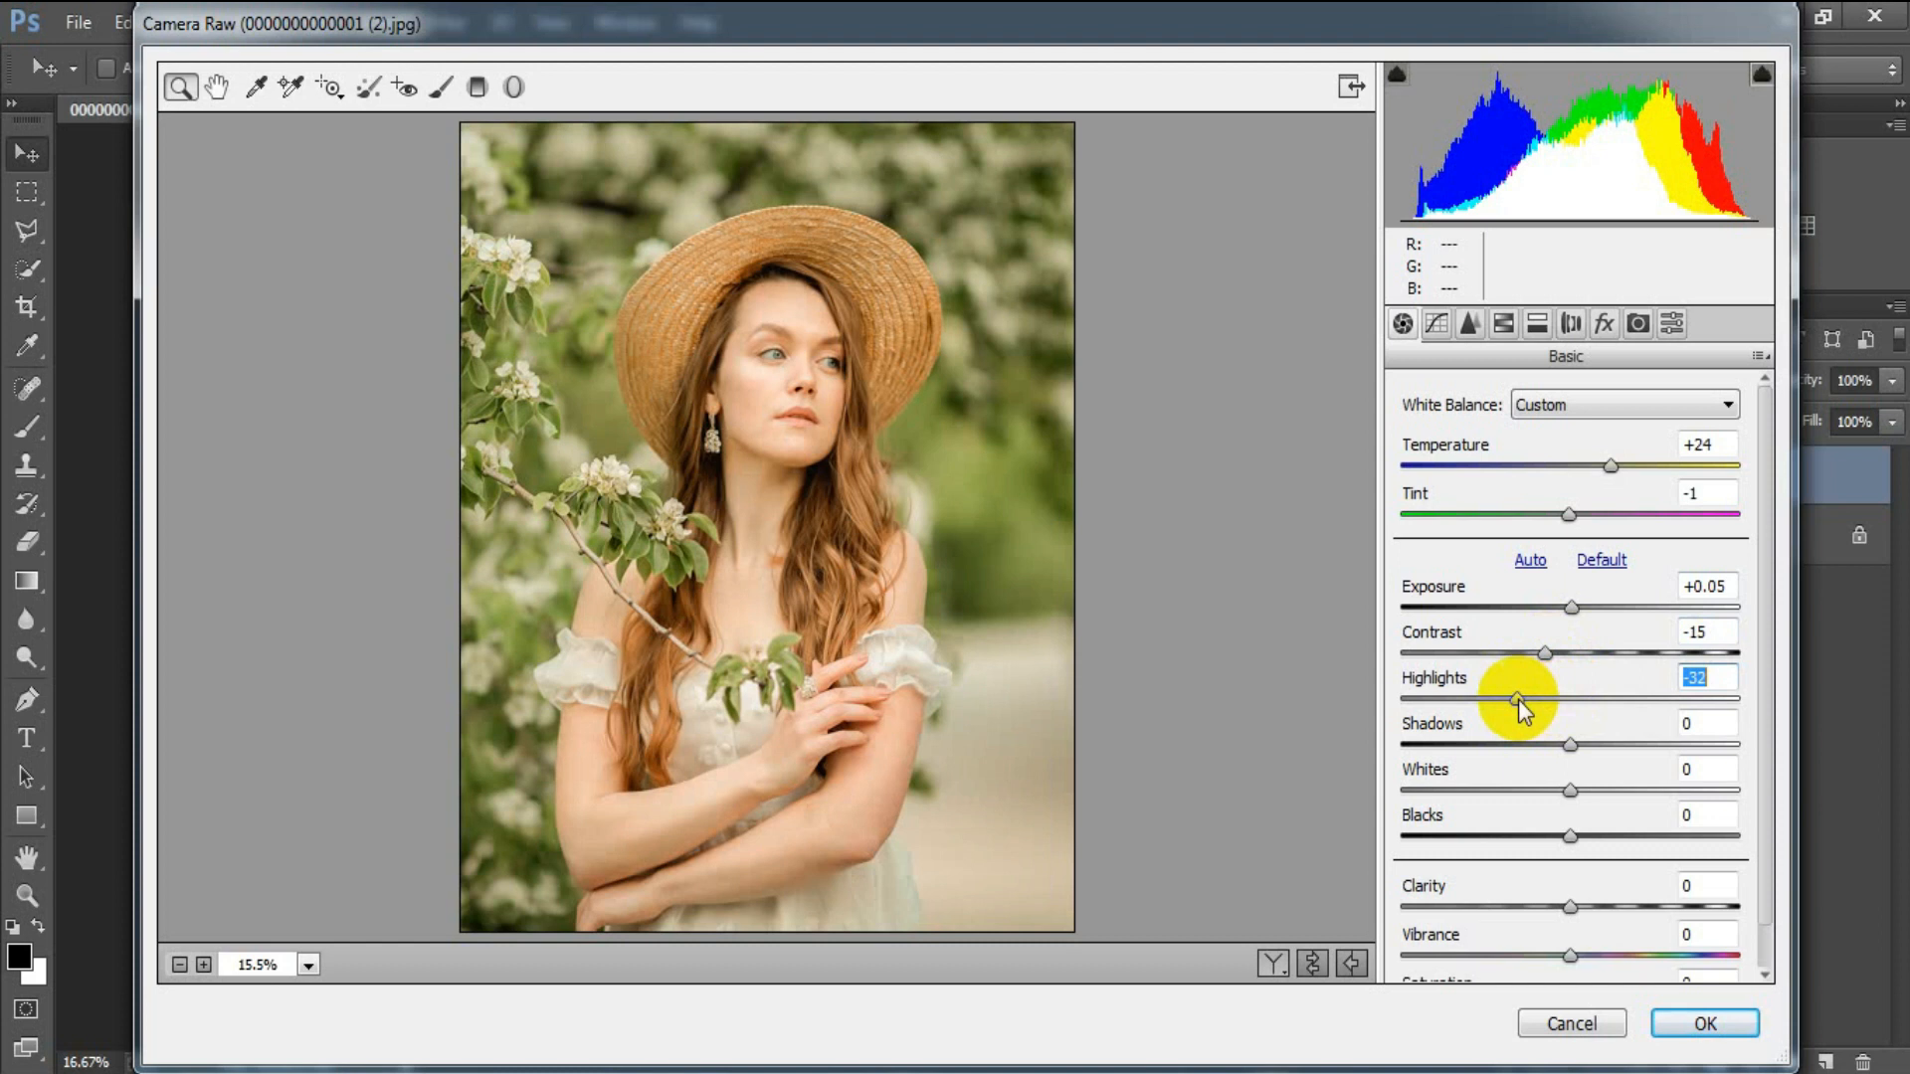
drag(1569, 744, 1597, 748)
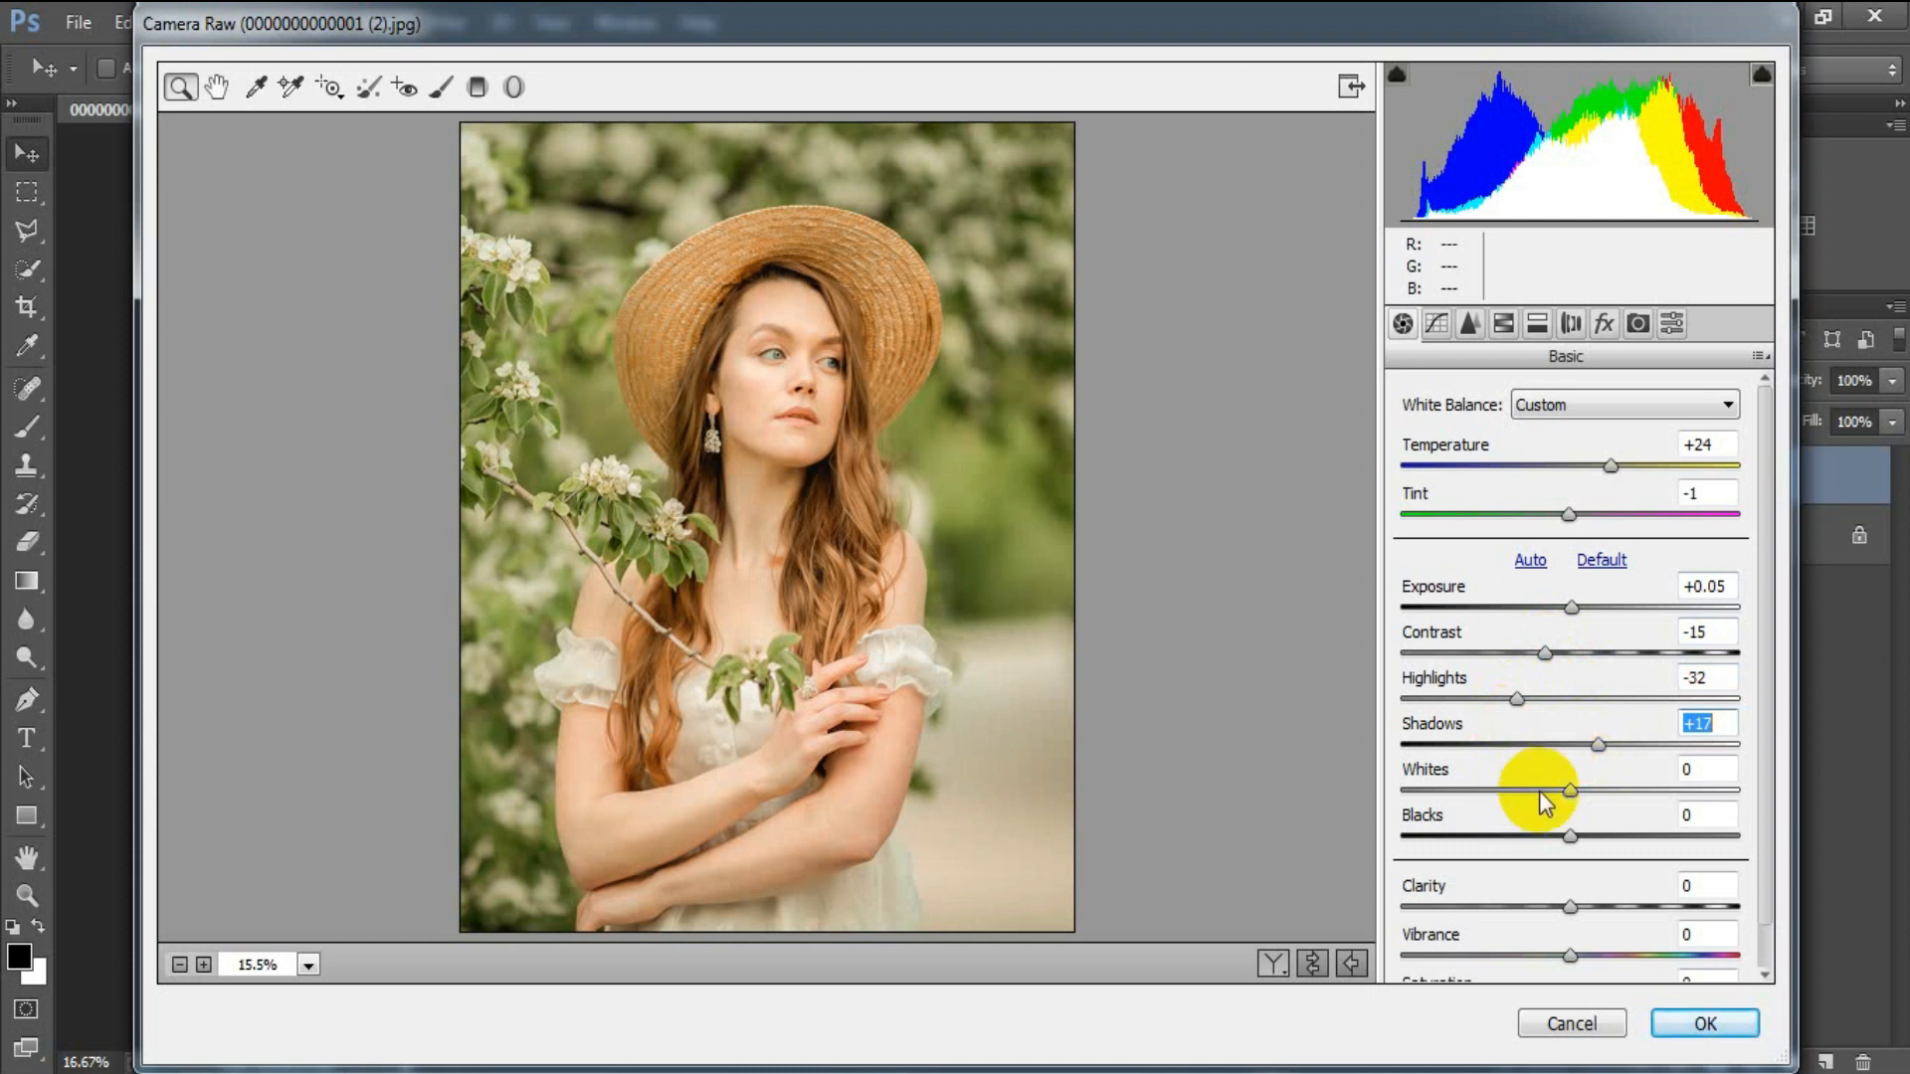
drag(1571, 791, 1473, 793)
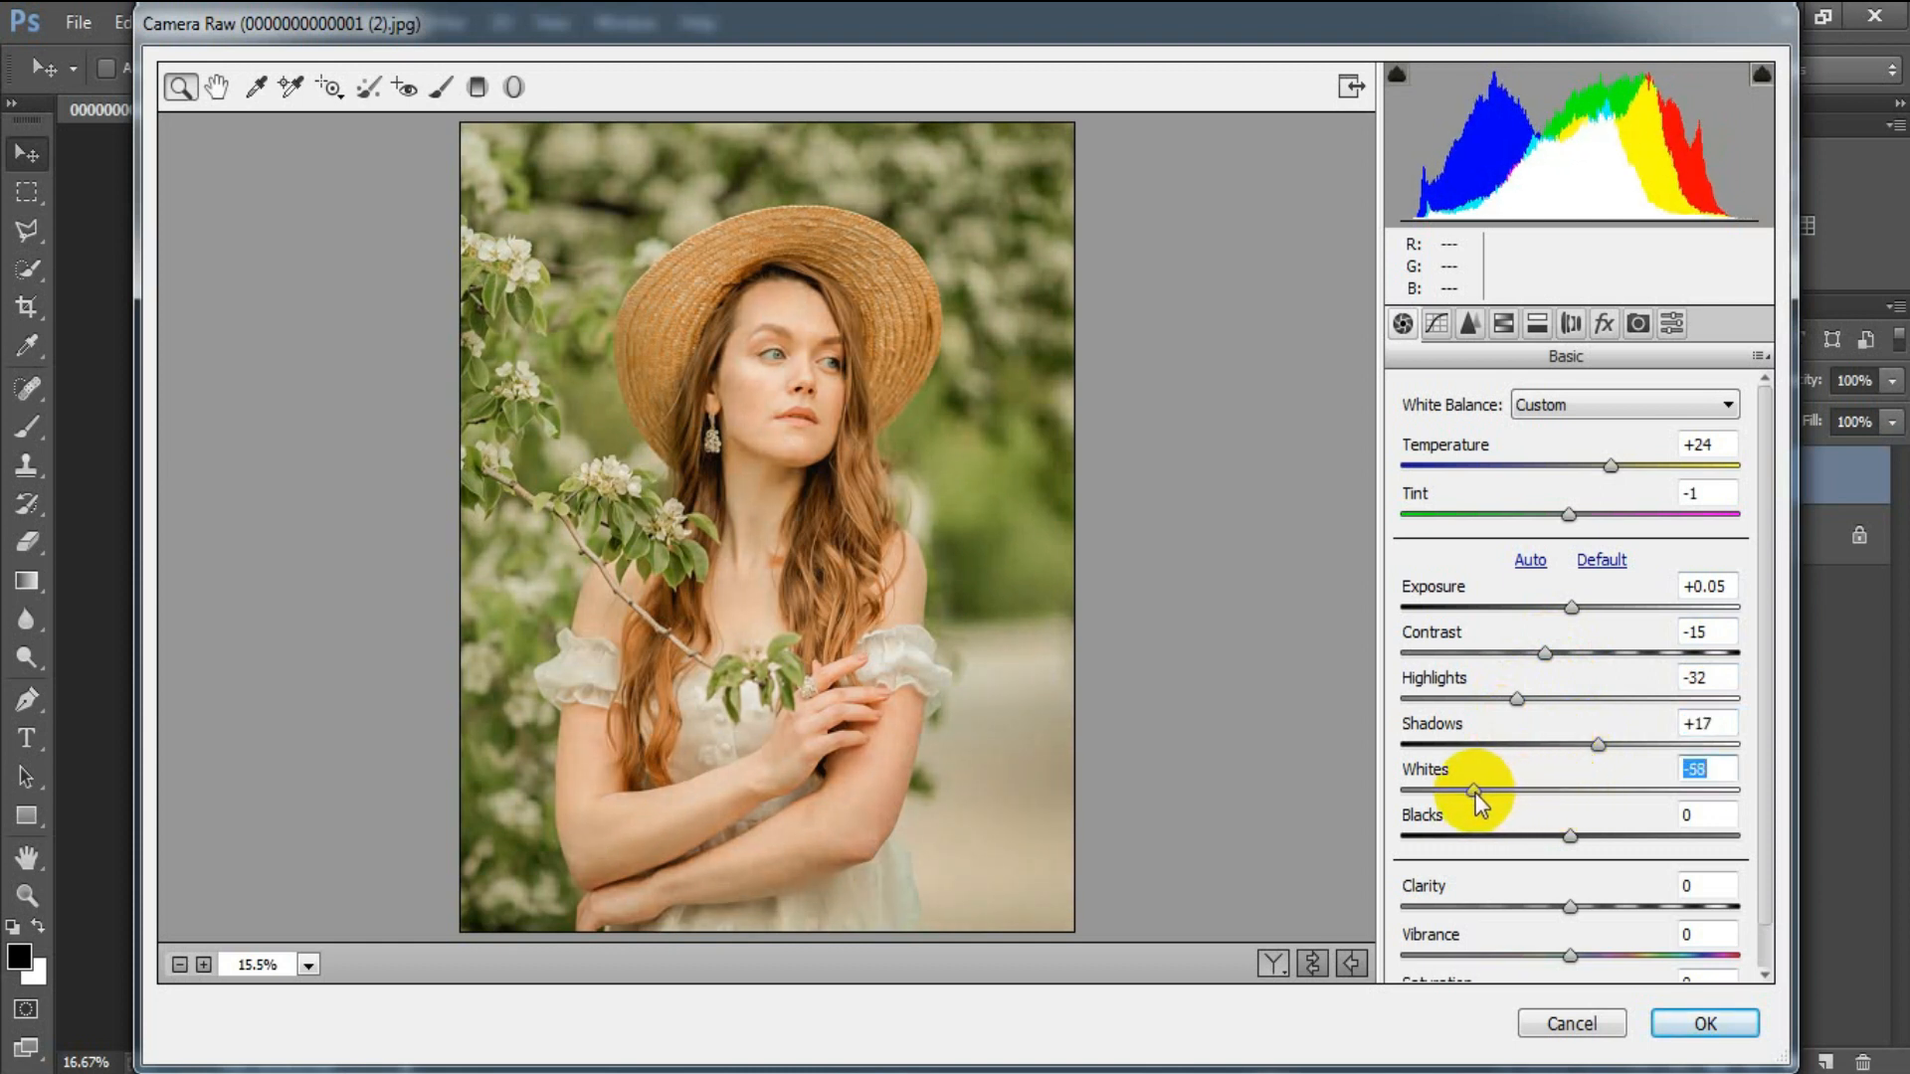
drag(1570, 836, 1545, 841)
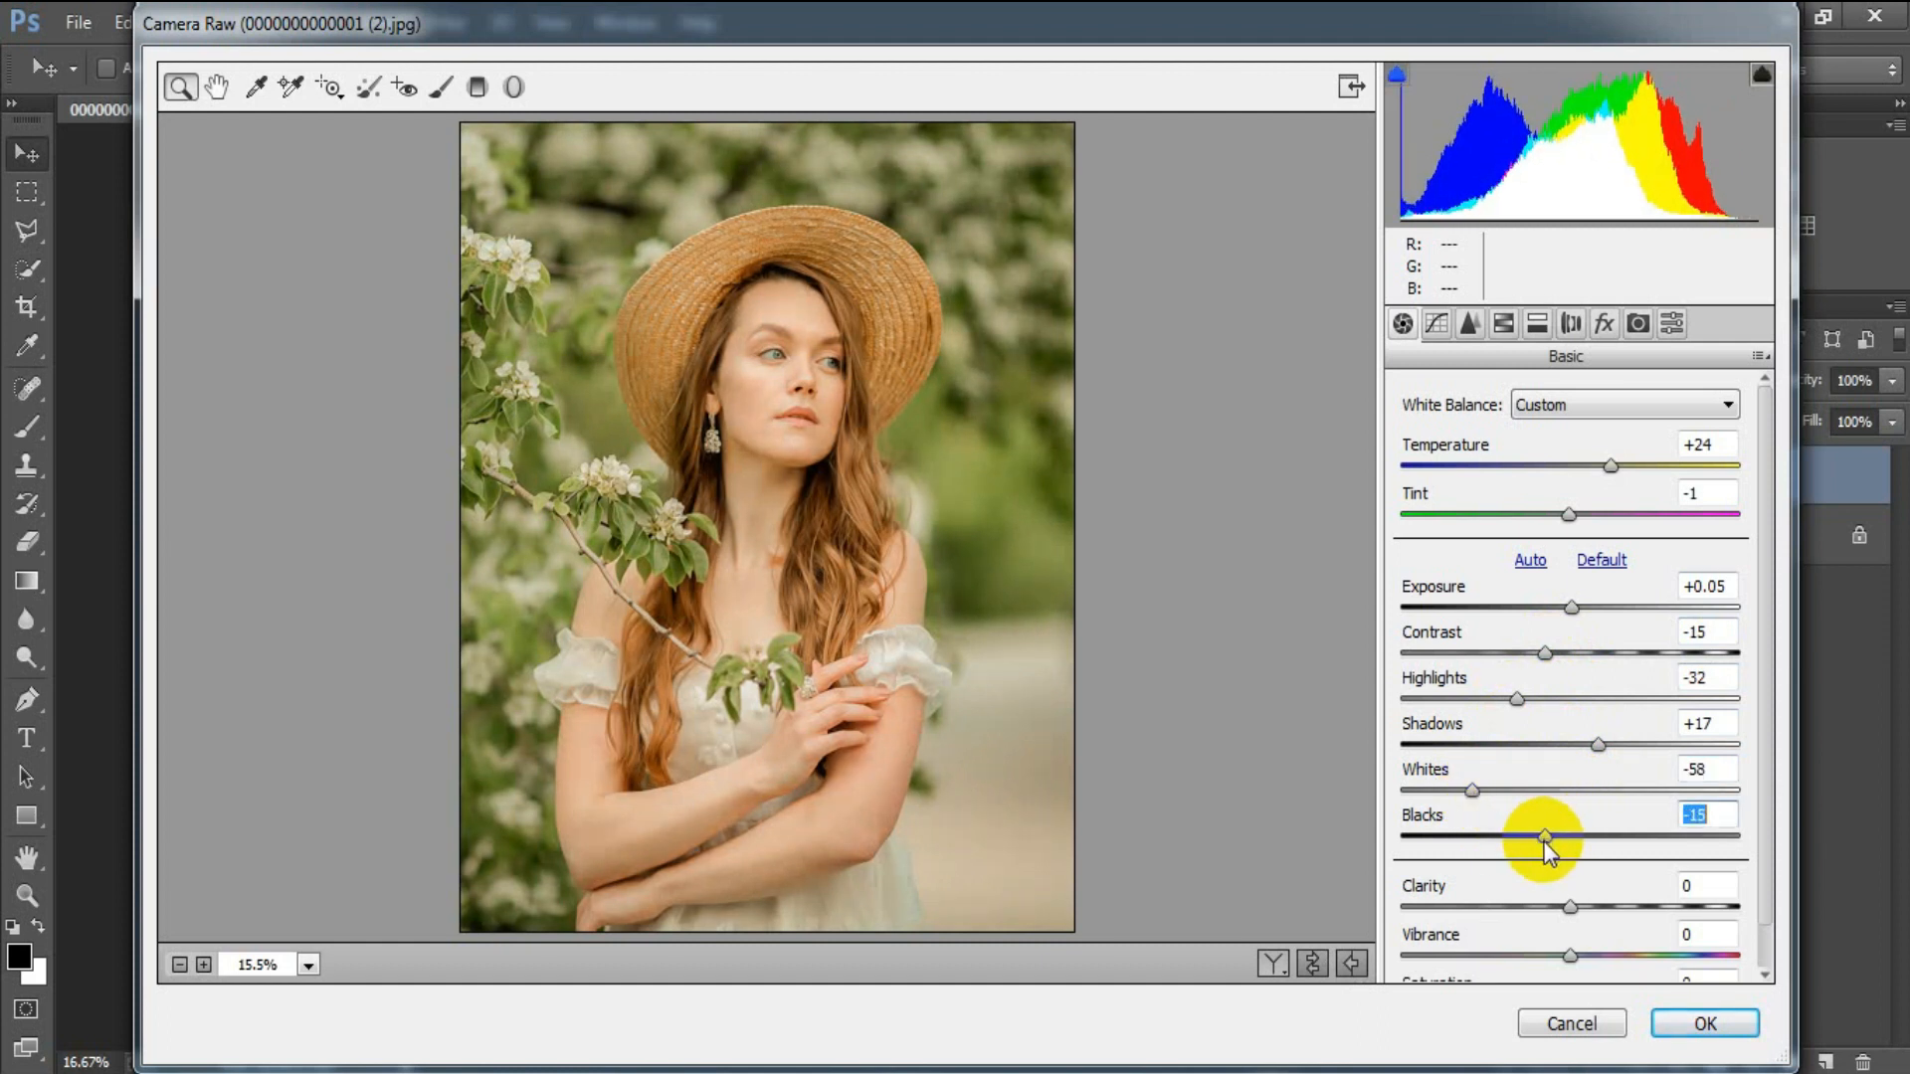
drag(1545, 841, 1545, 843)
Add Clarity +3, lower Vibrance to -5 and Saturation to -52.
drag(1569, 906, 1576, 908)
drag(1768, 863, 1757, 911)
drag(1572, 908, 1484, 960)
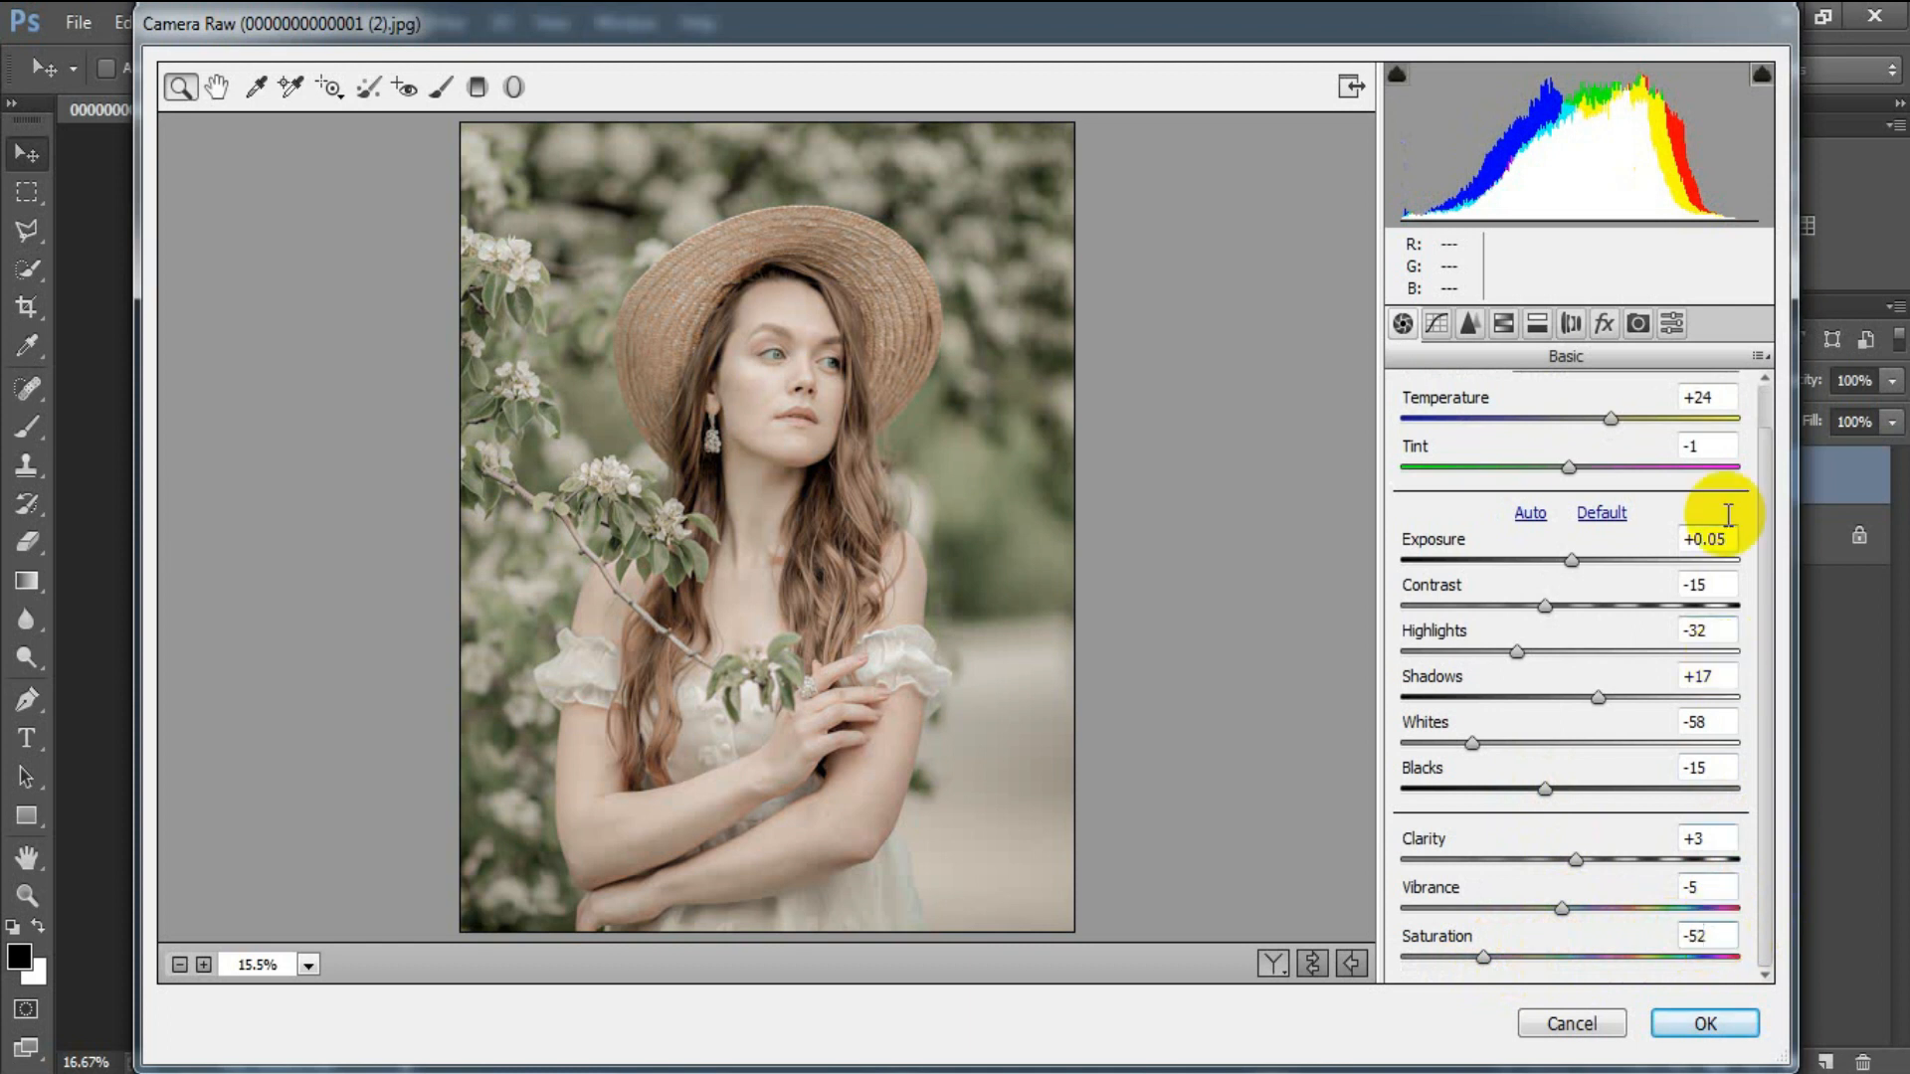
Shape the RGB point curve: lift the black point, add midtone points, and lower the white point to 224.
click(1443, 326)
drag(1398, 889, 1388, 873)
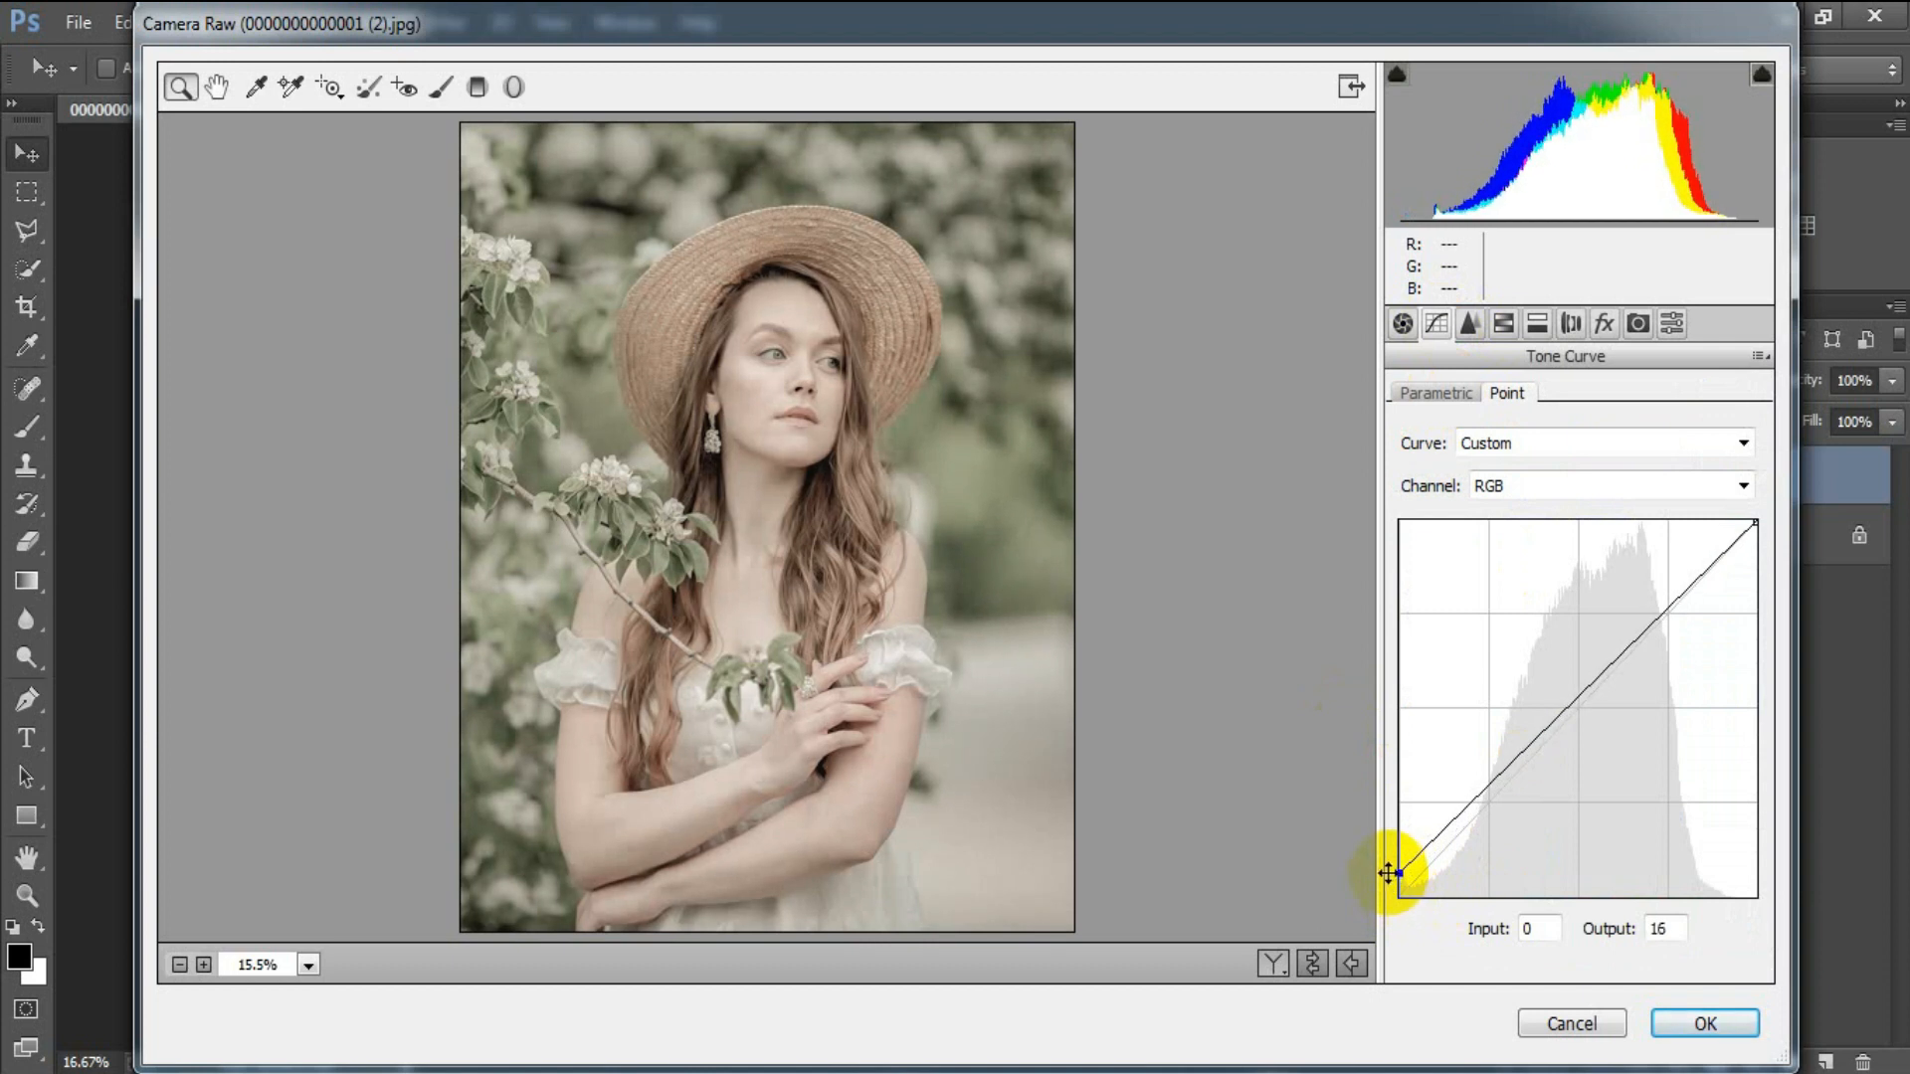
drag(1463, 811, 1600, 742)
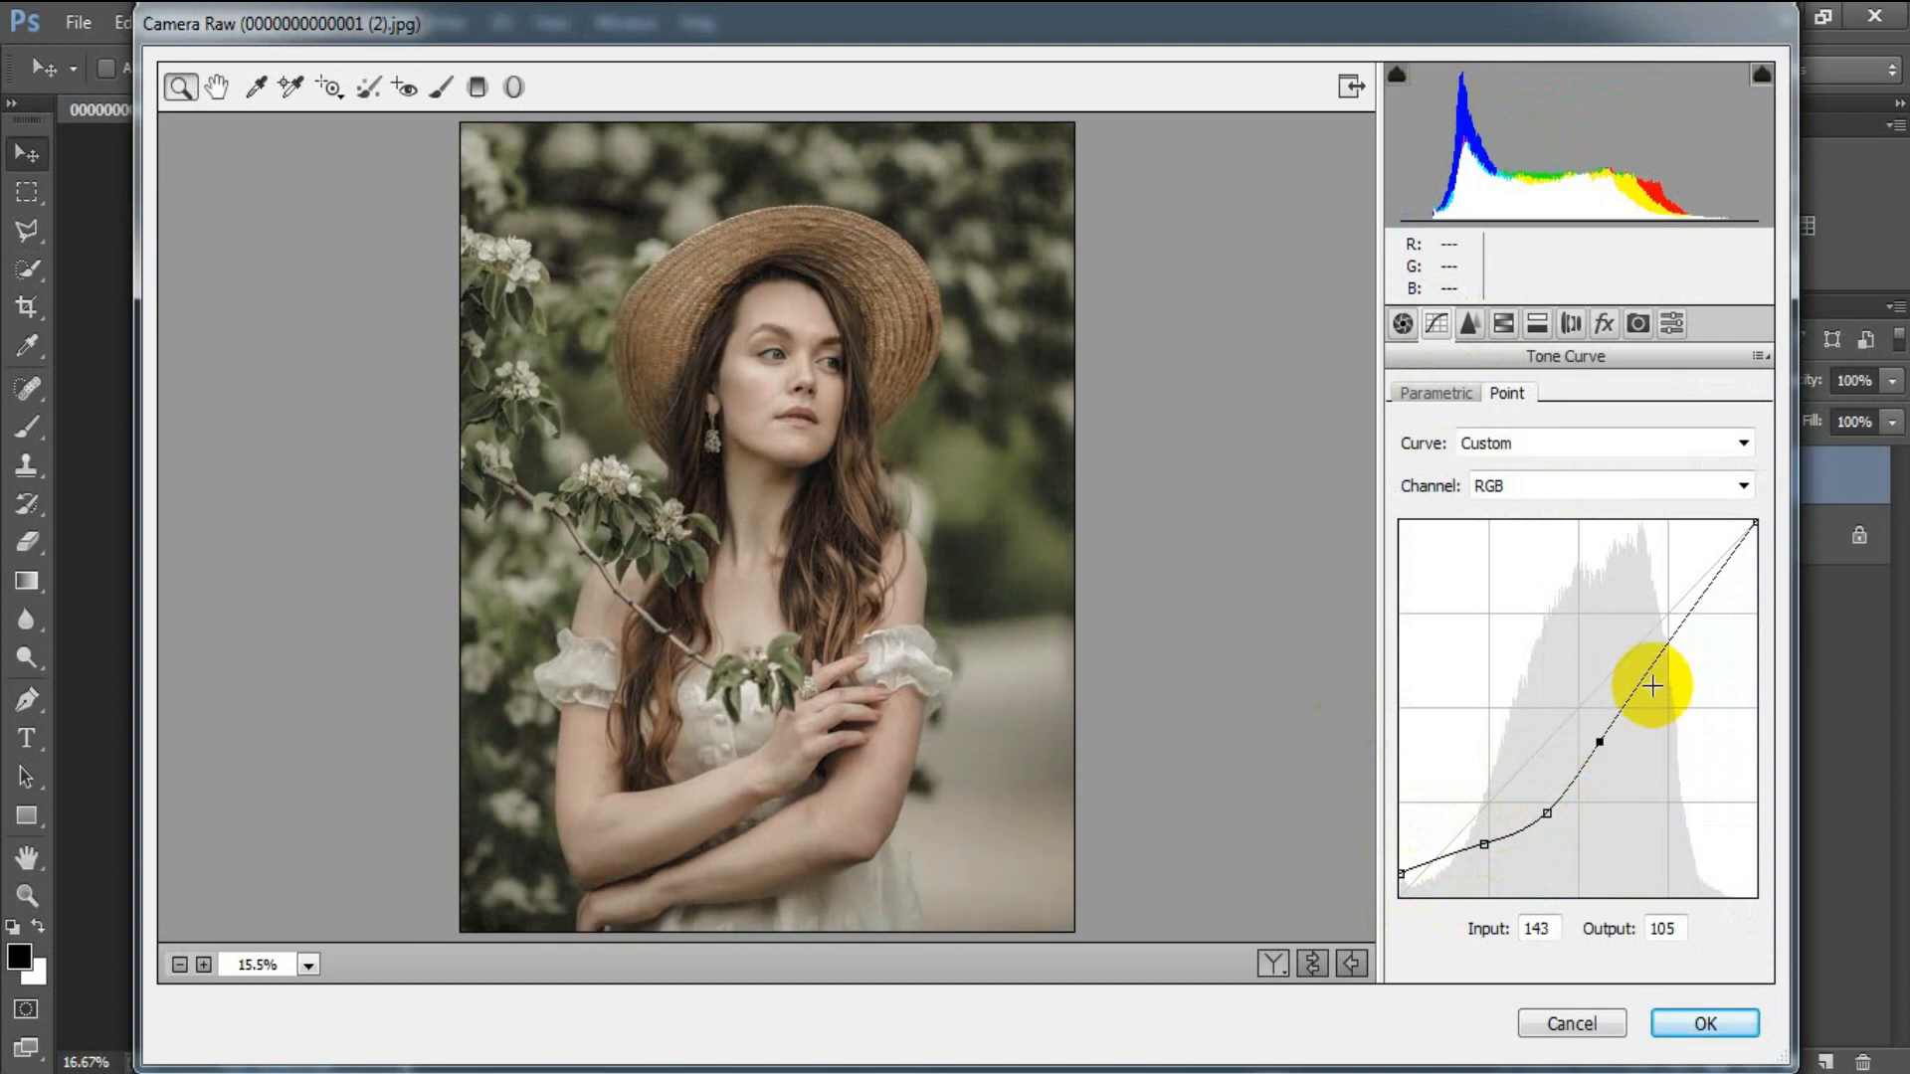
drag(1648, 674, 1655, 647)
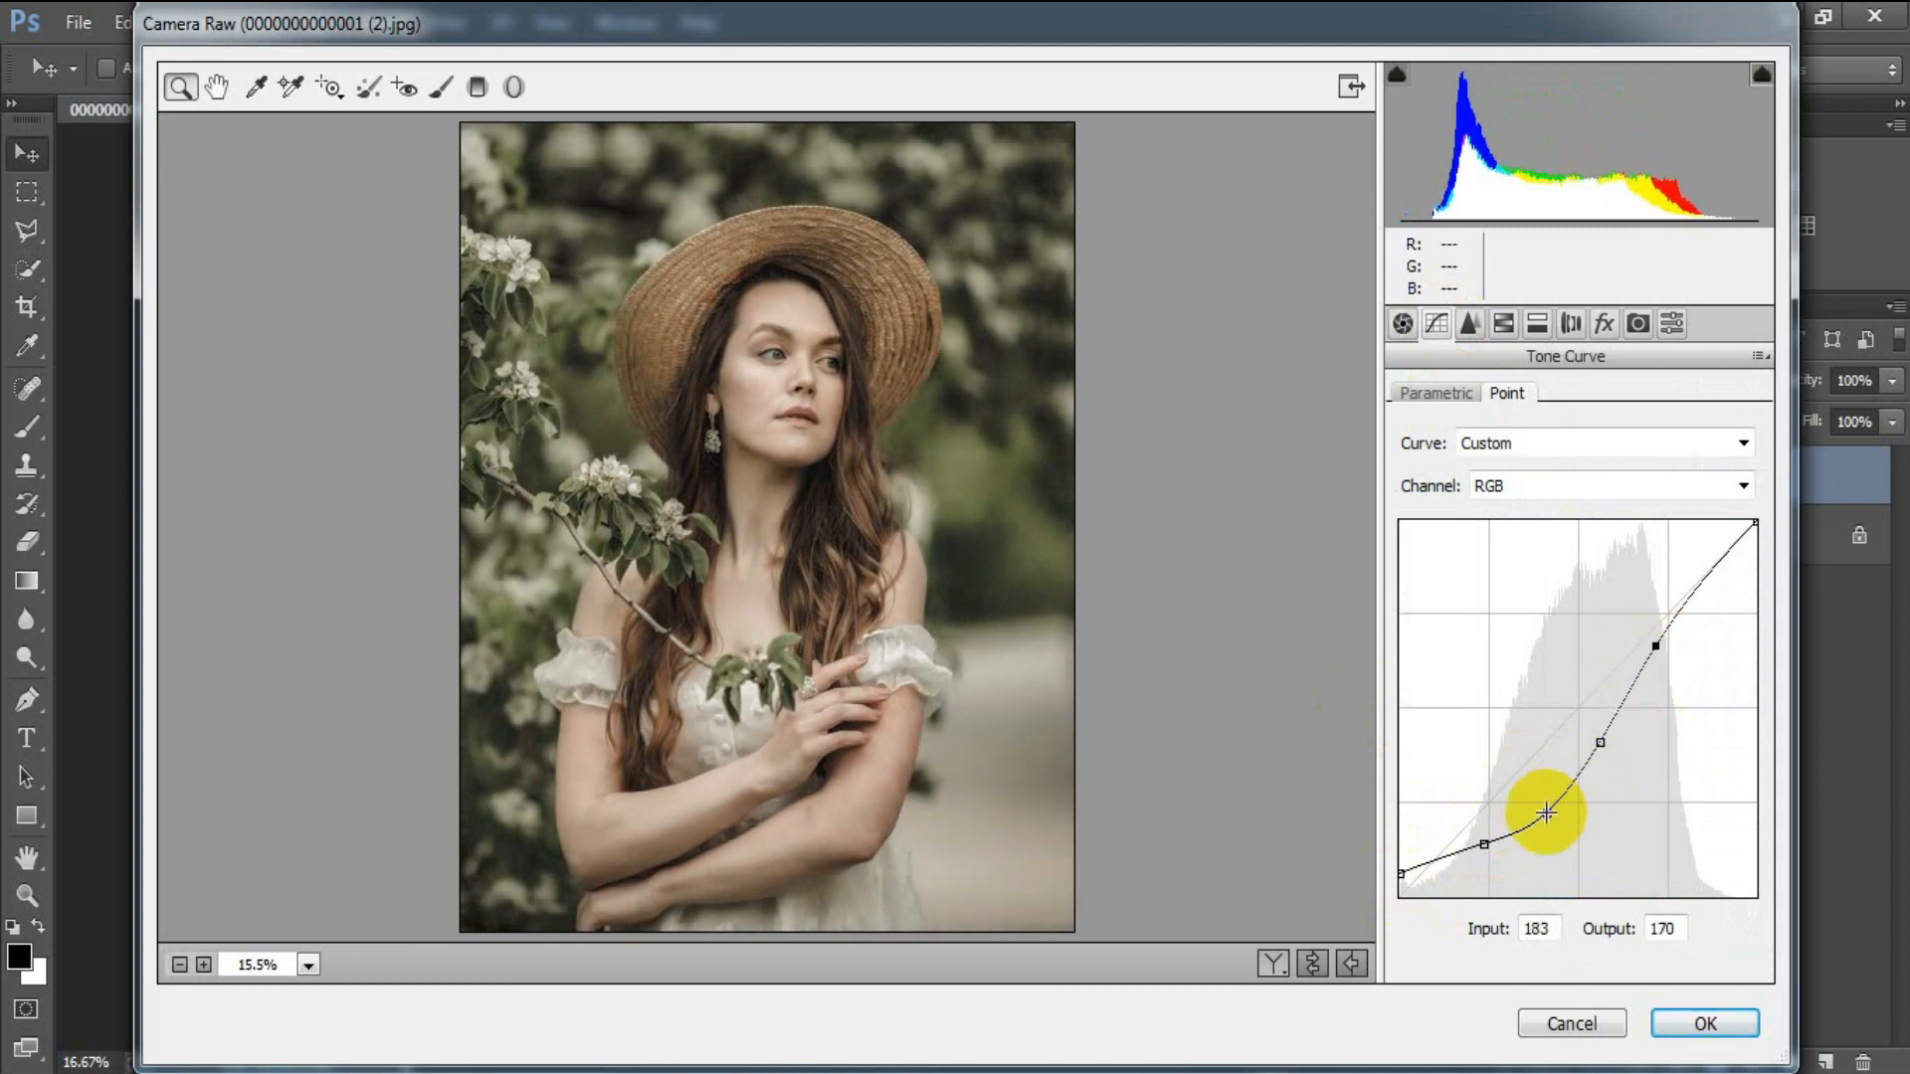
drag(1483, 843, 1402, 871)
drag(1551, 814, 1537, 814)
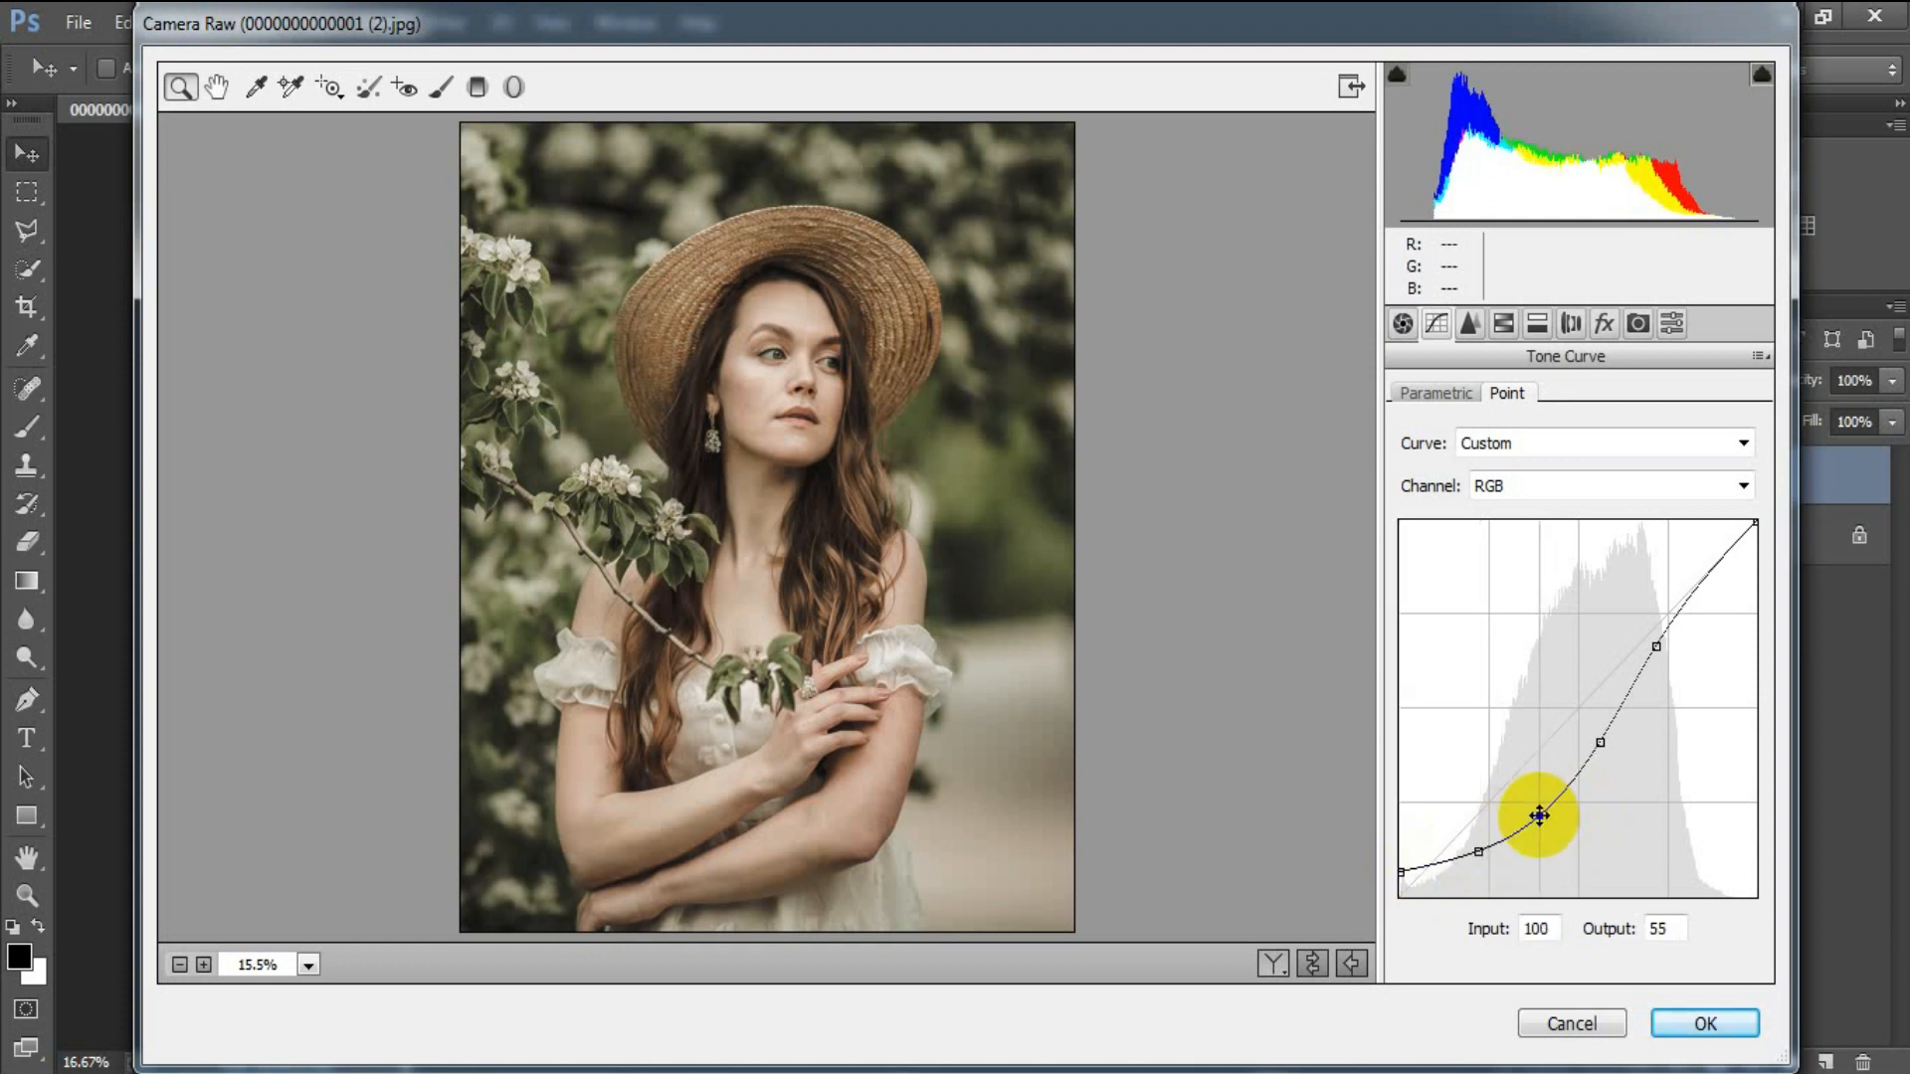
drag(1756, 525, 1784, 566)
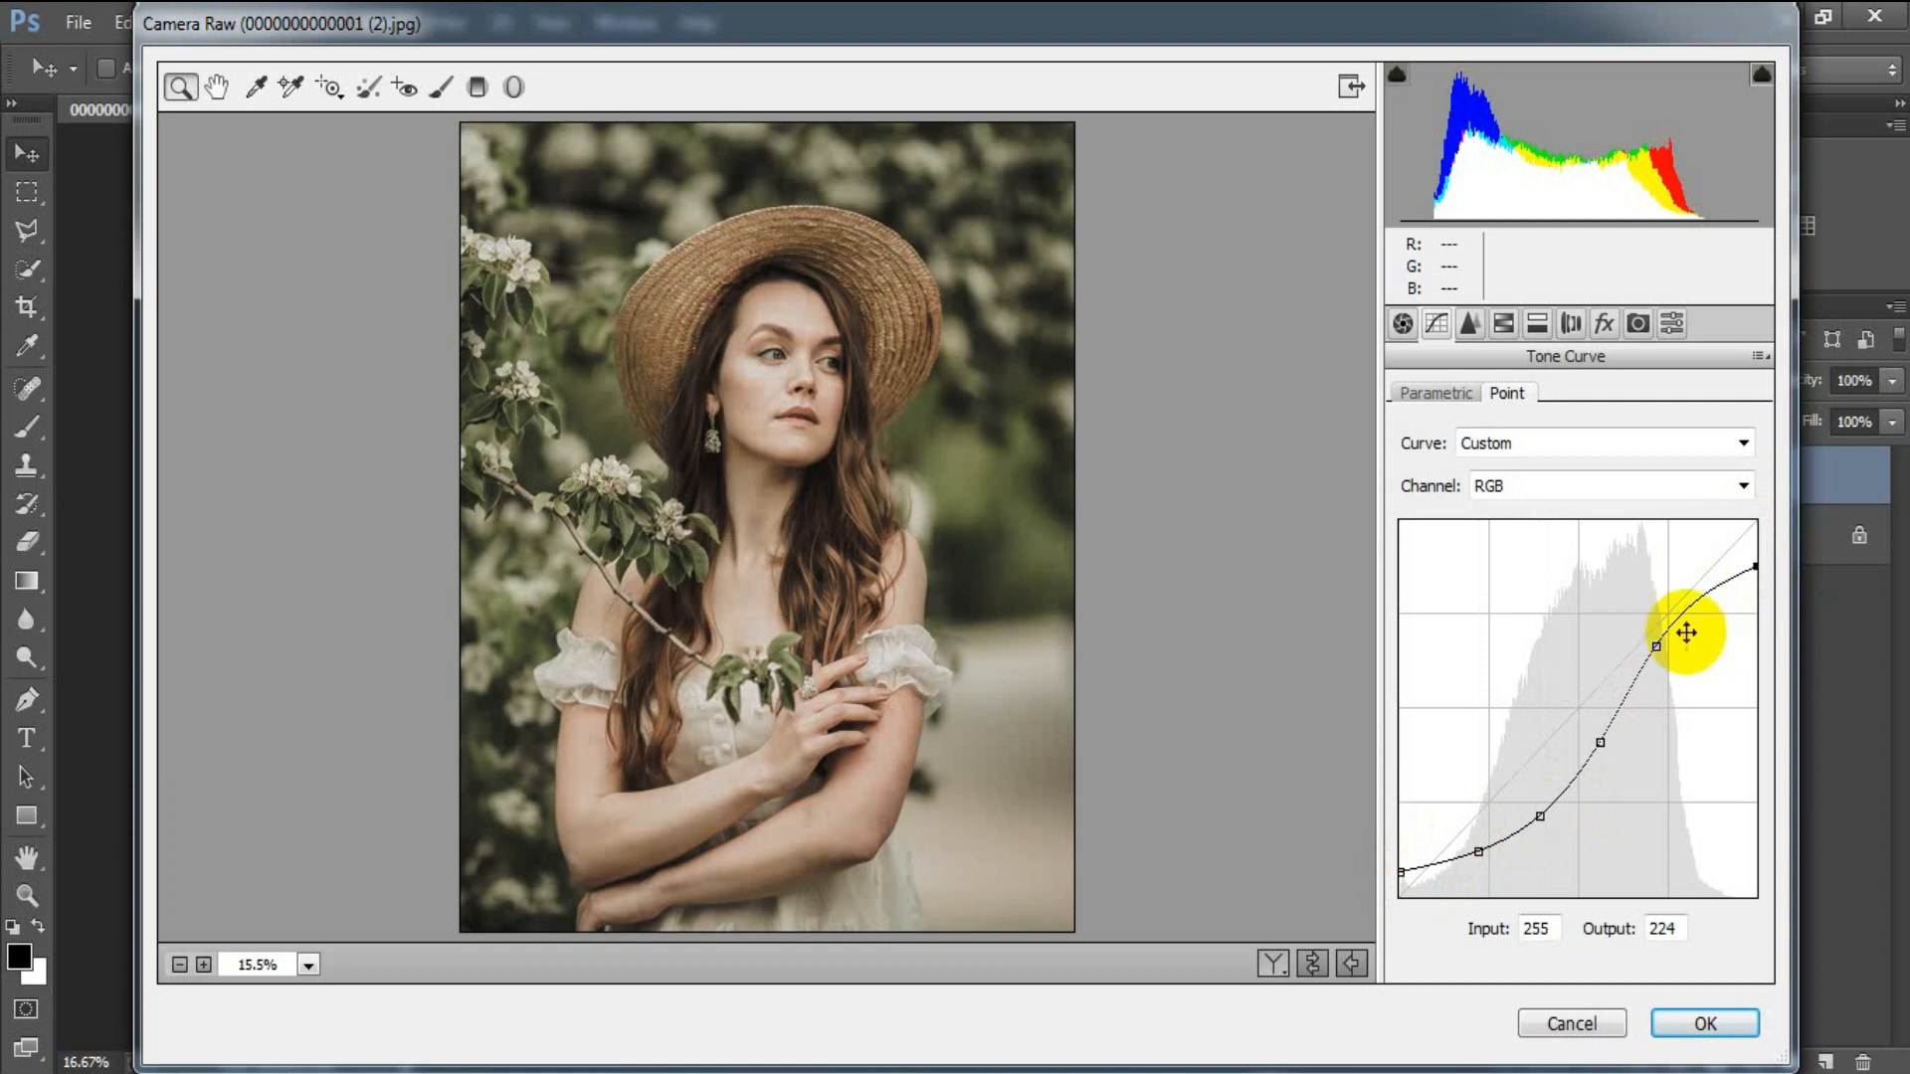
In the Detail panel, set Sharpening Amount 22 and Masking 11.
click(1469, 324)
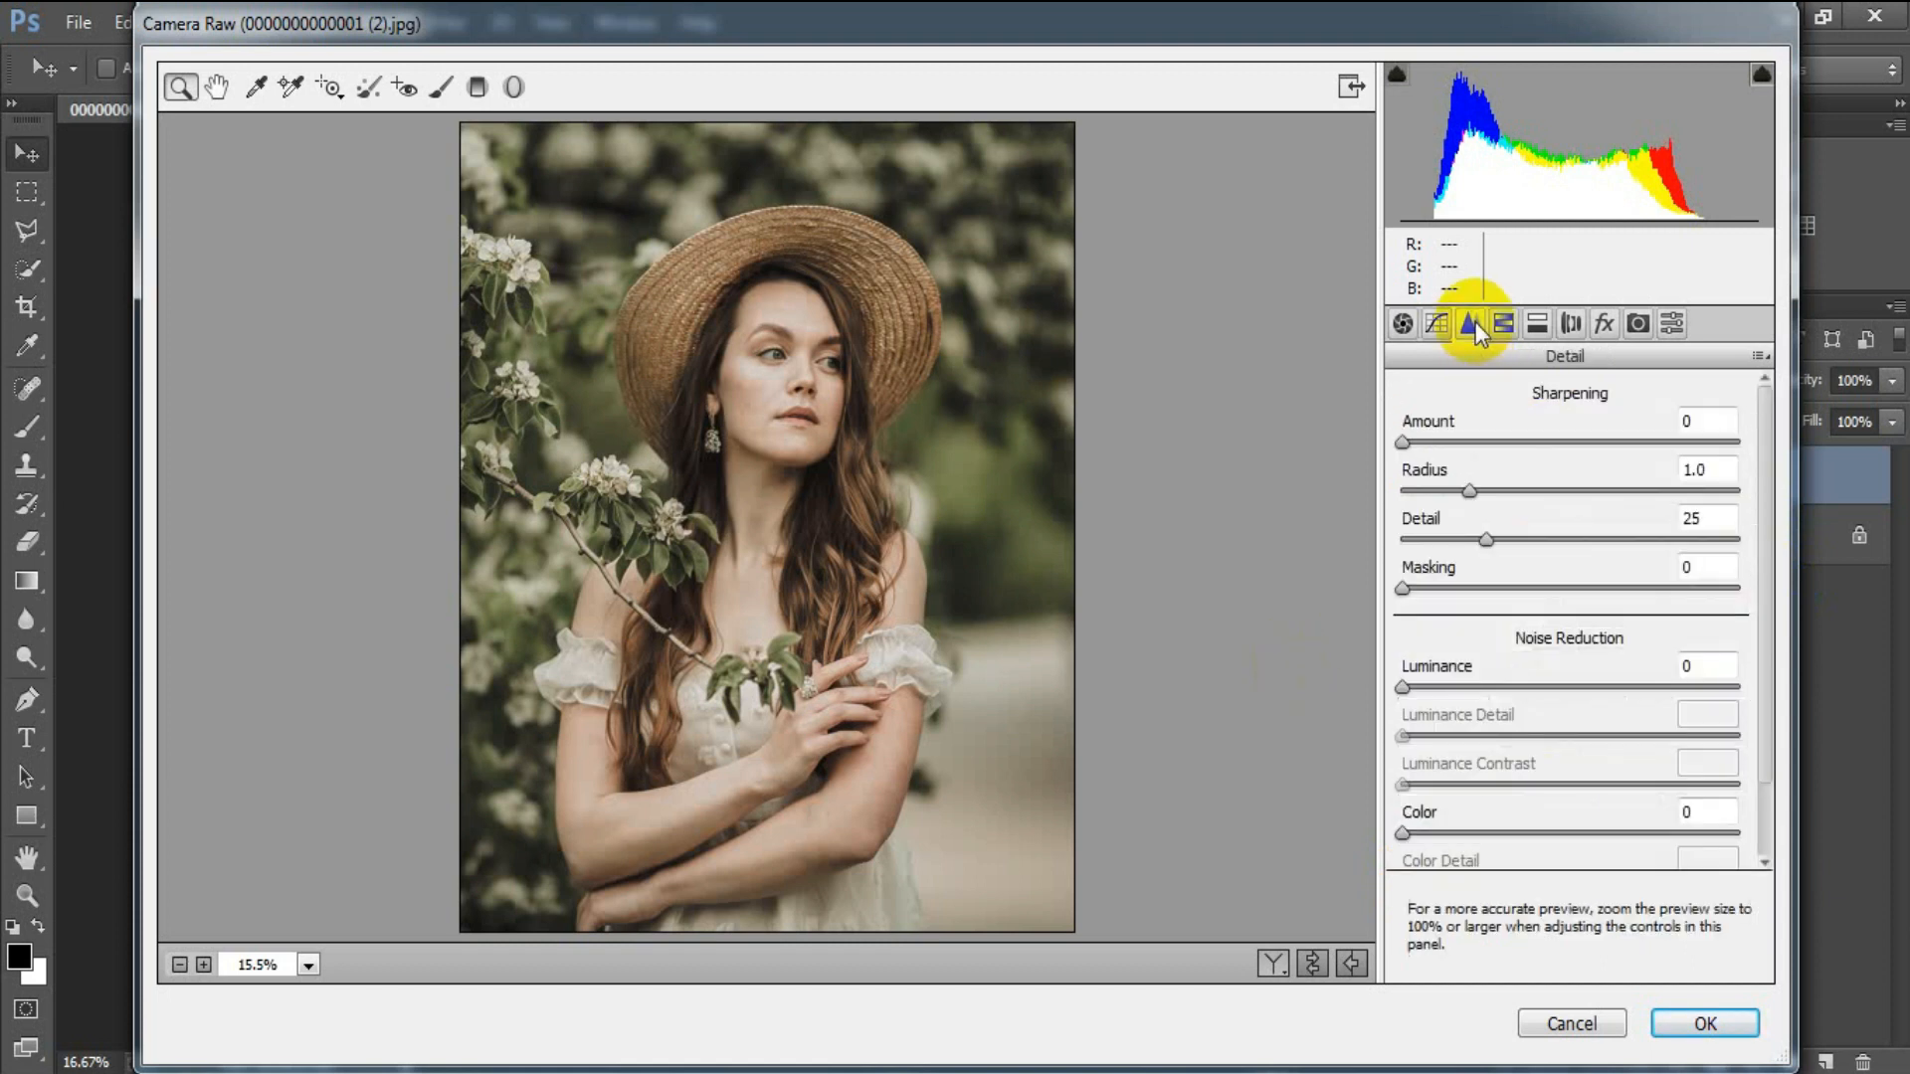
drag(1410, 440, 1456, 444)
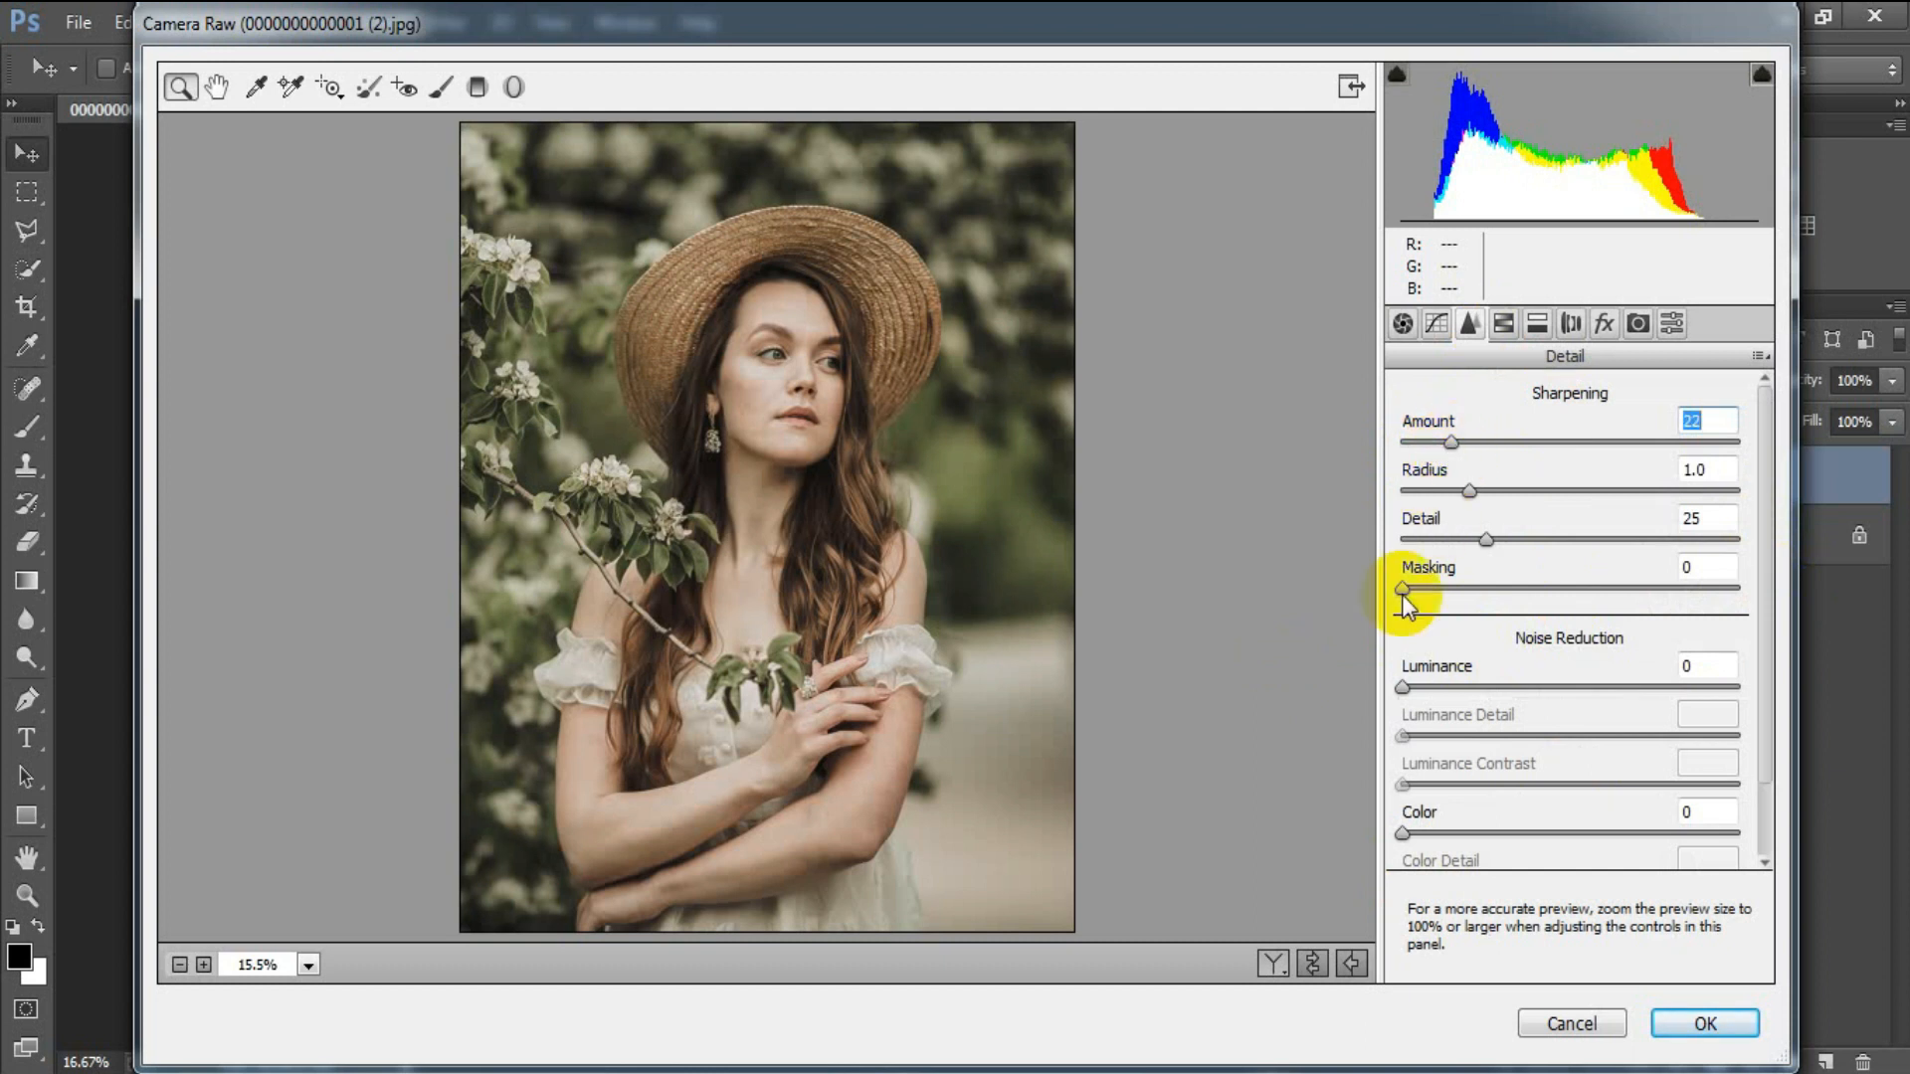
drag(1403, 588, 1442, 589)
Apply noise reduction with Luminance 16 and Color 25.
drag(1408, 686, 1451, 689)
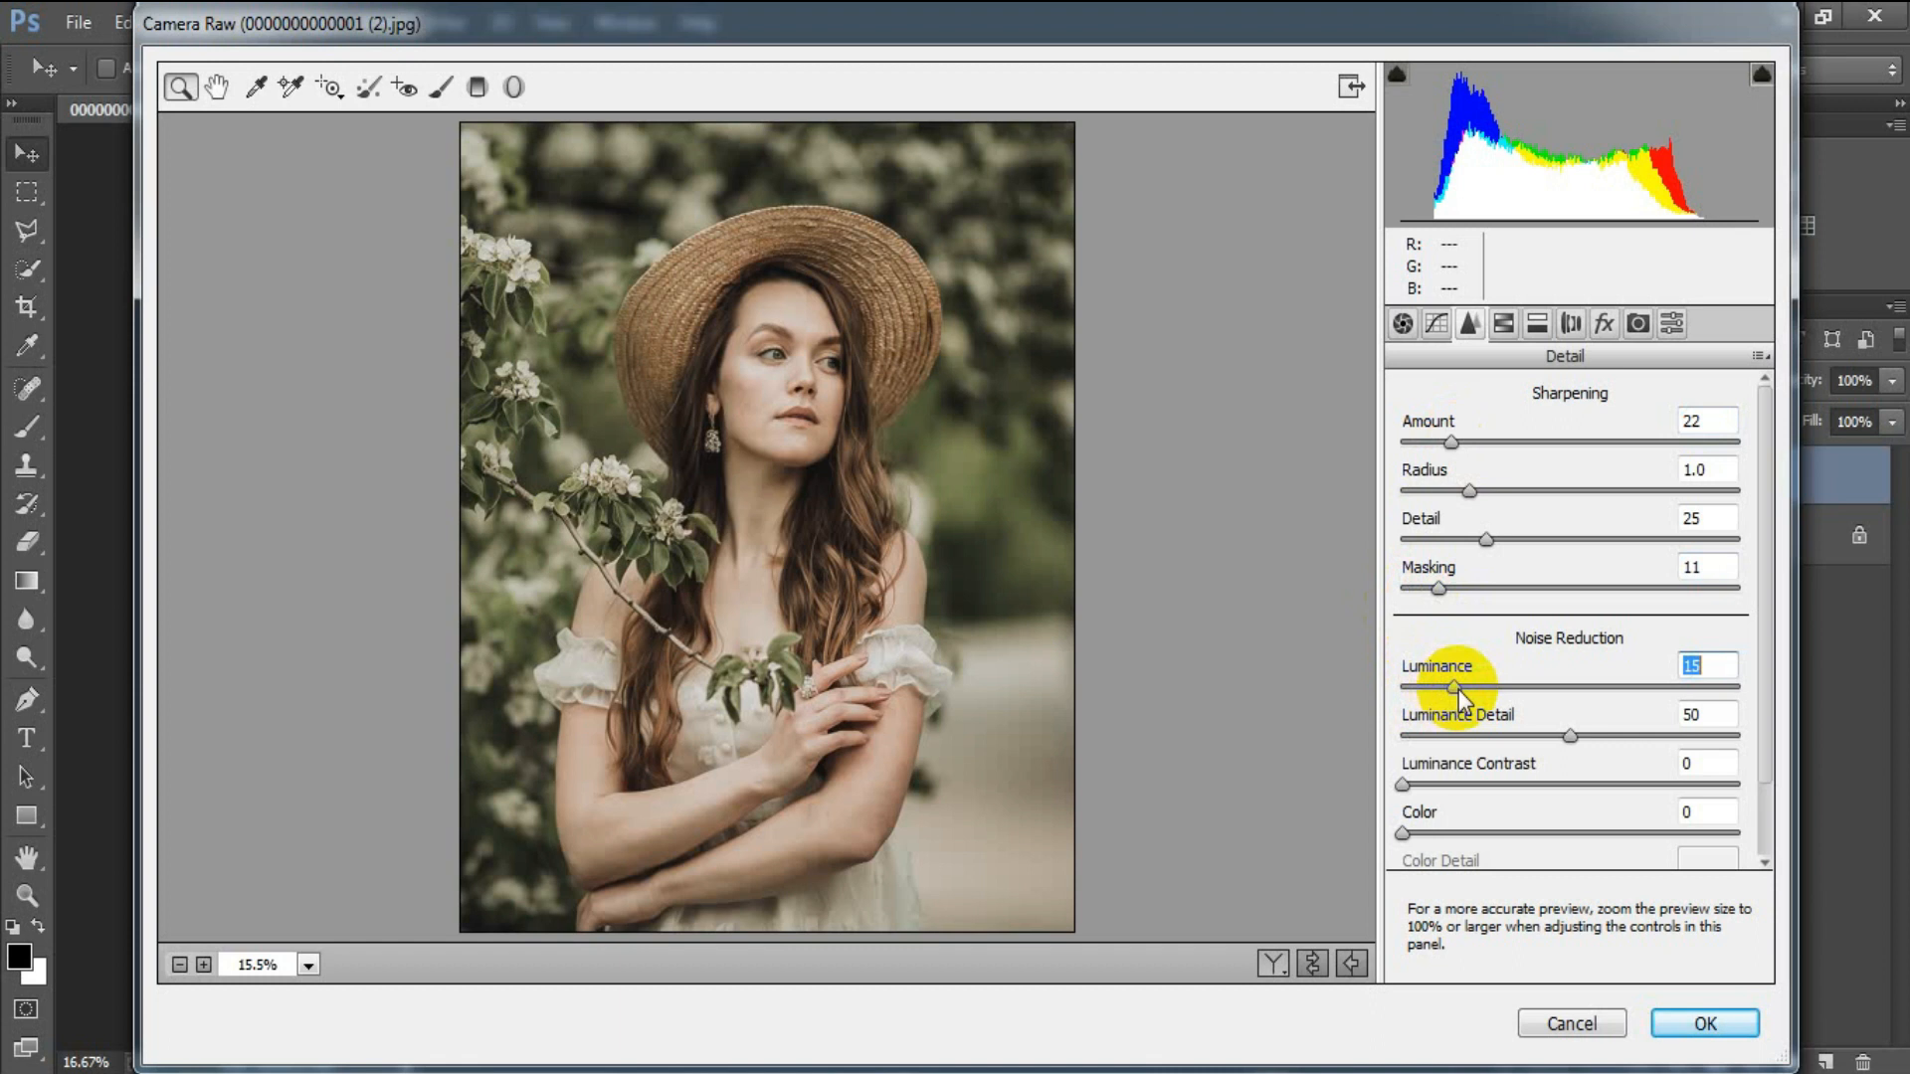
drag(1407, 833, 1485, 829)
click(1697, 812)
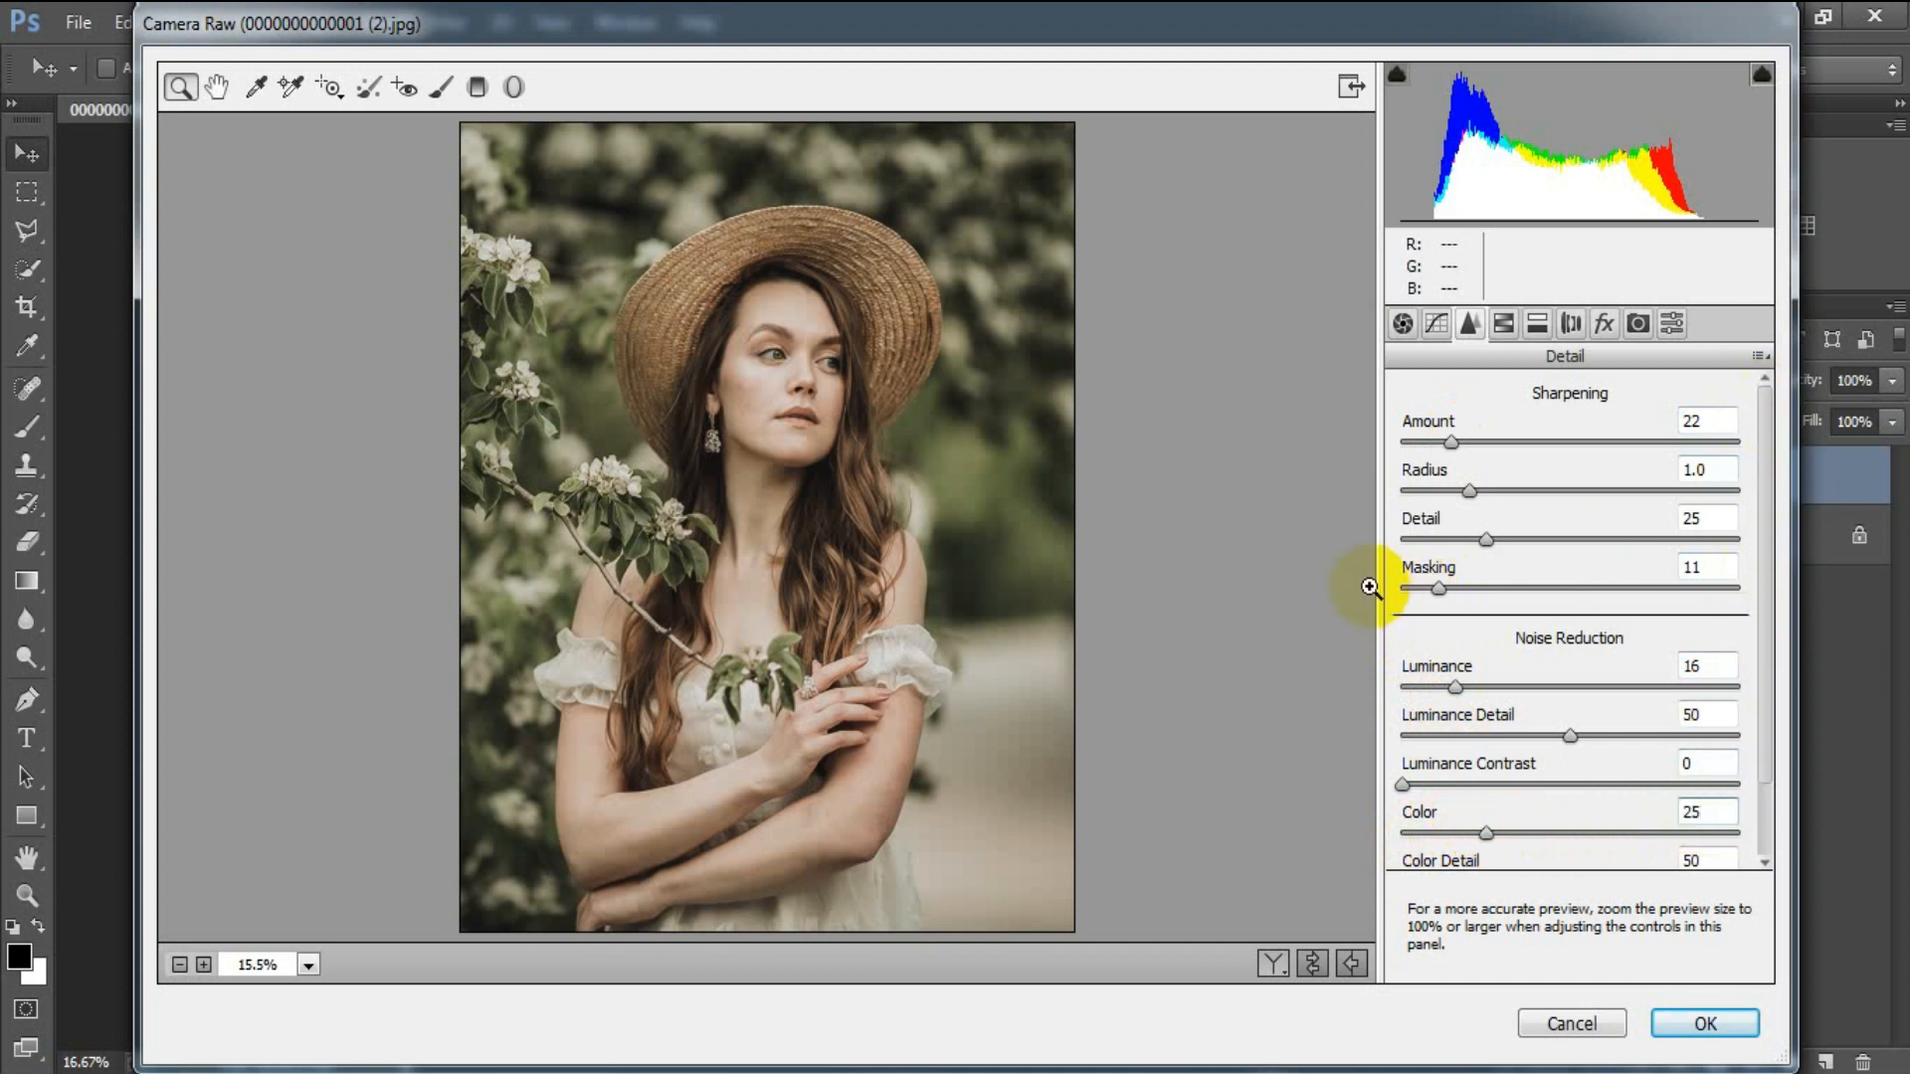
Set HSL Hue to Reds -12, Oranges -52, Greens +100, Aquas +7, Blues +31.
click(1504, 325)
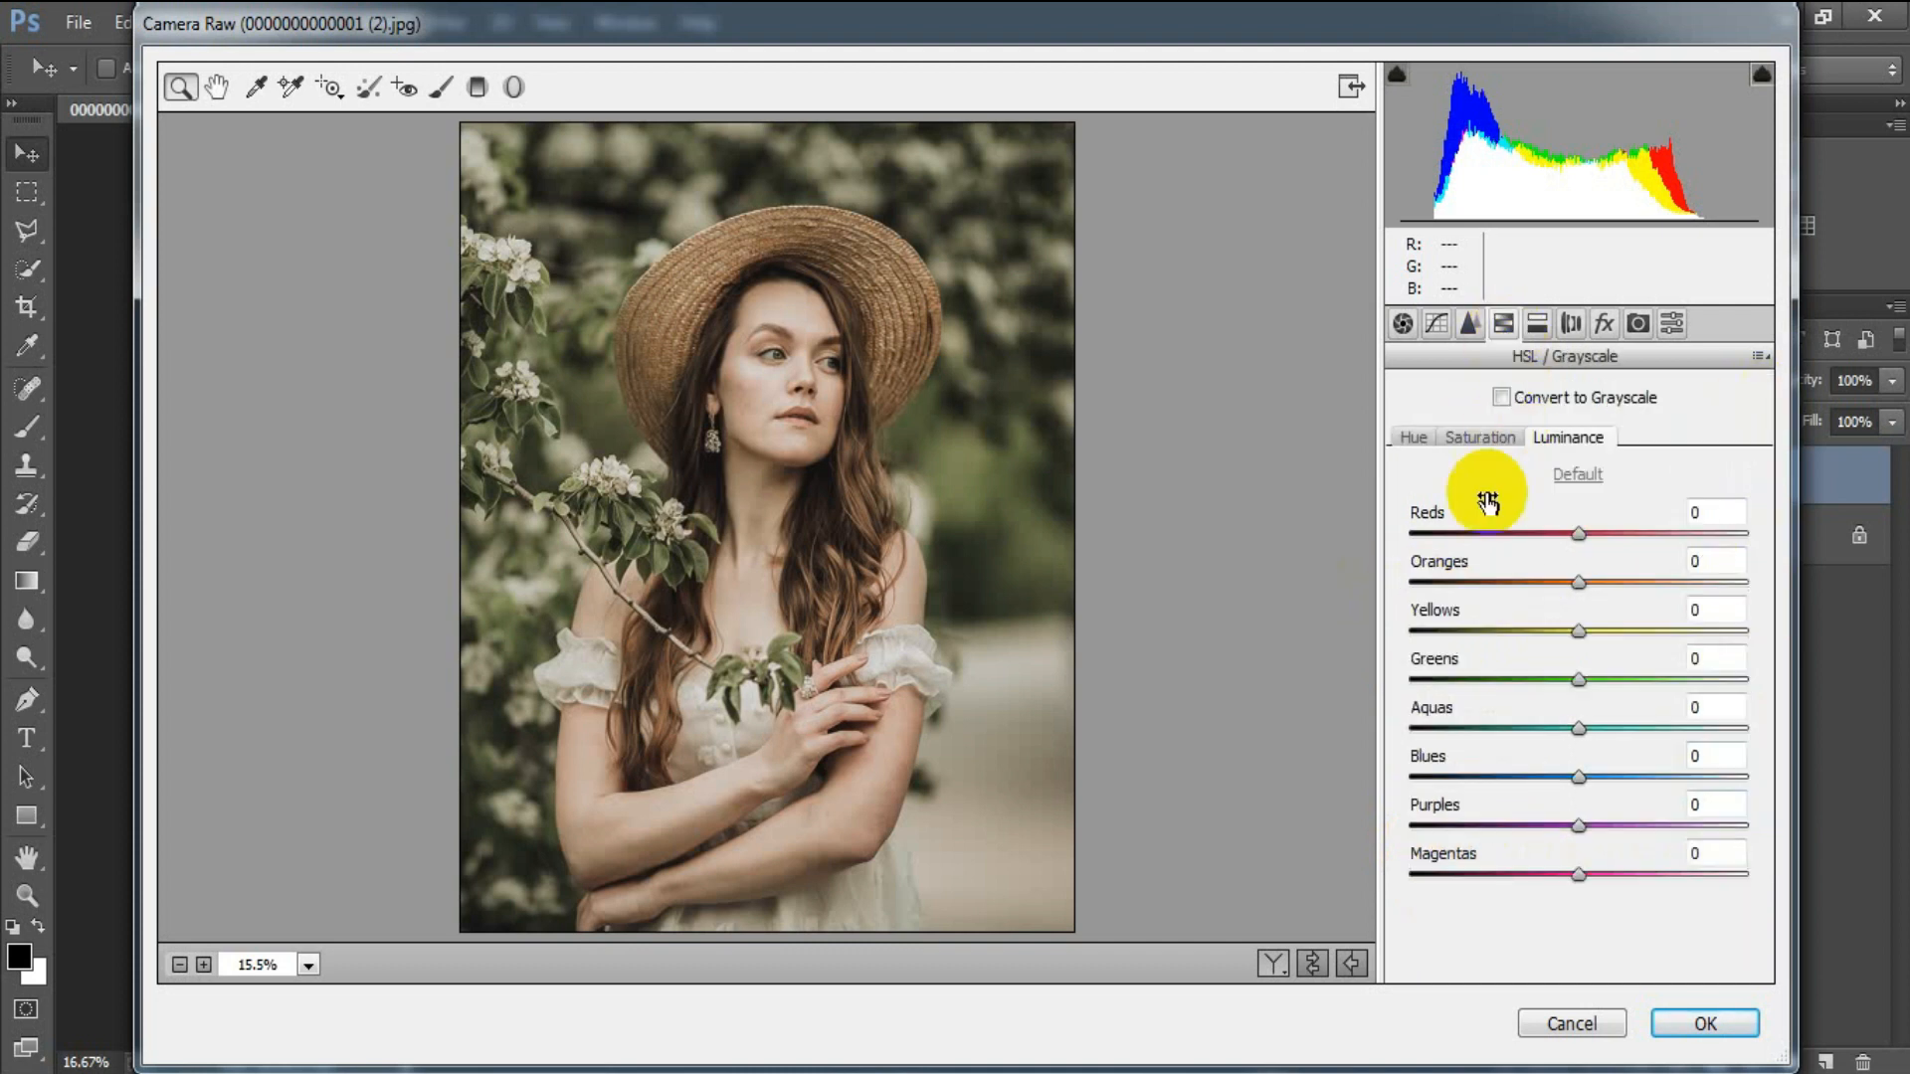
click(1413, 438)
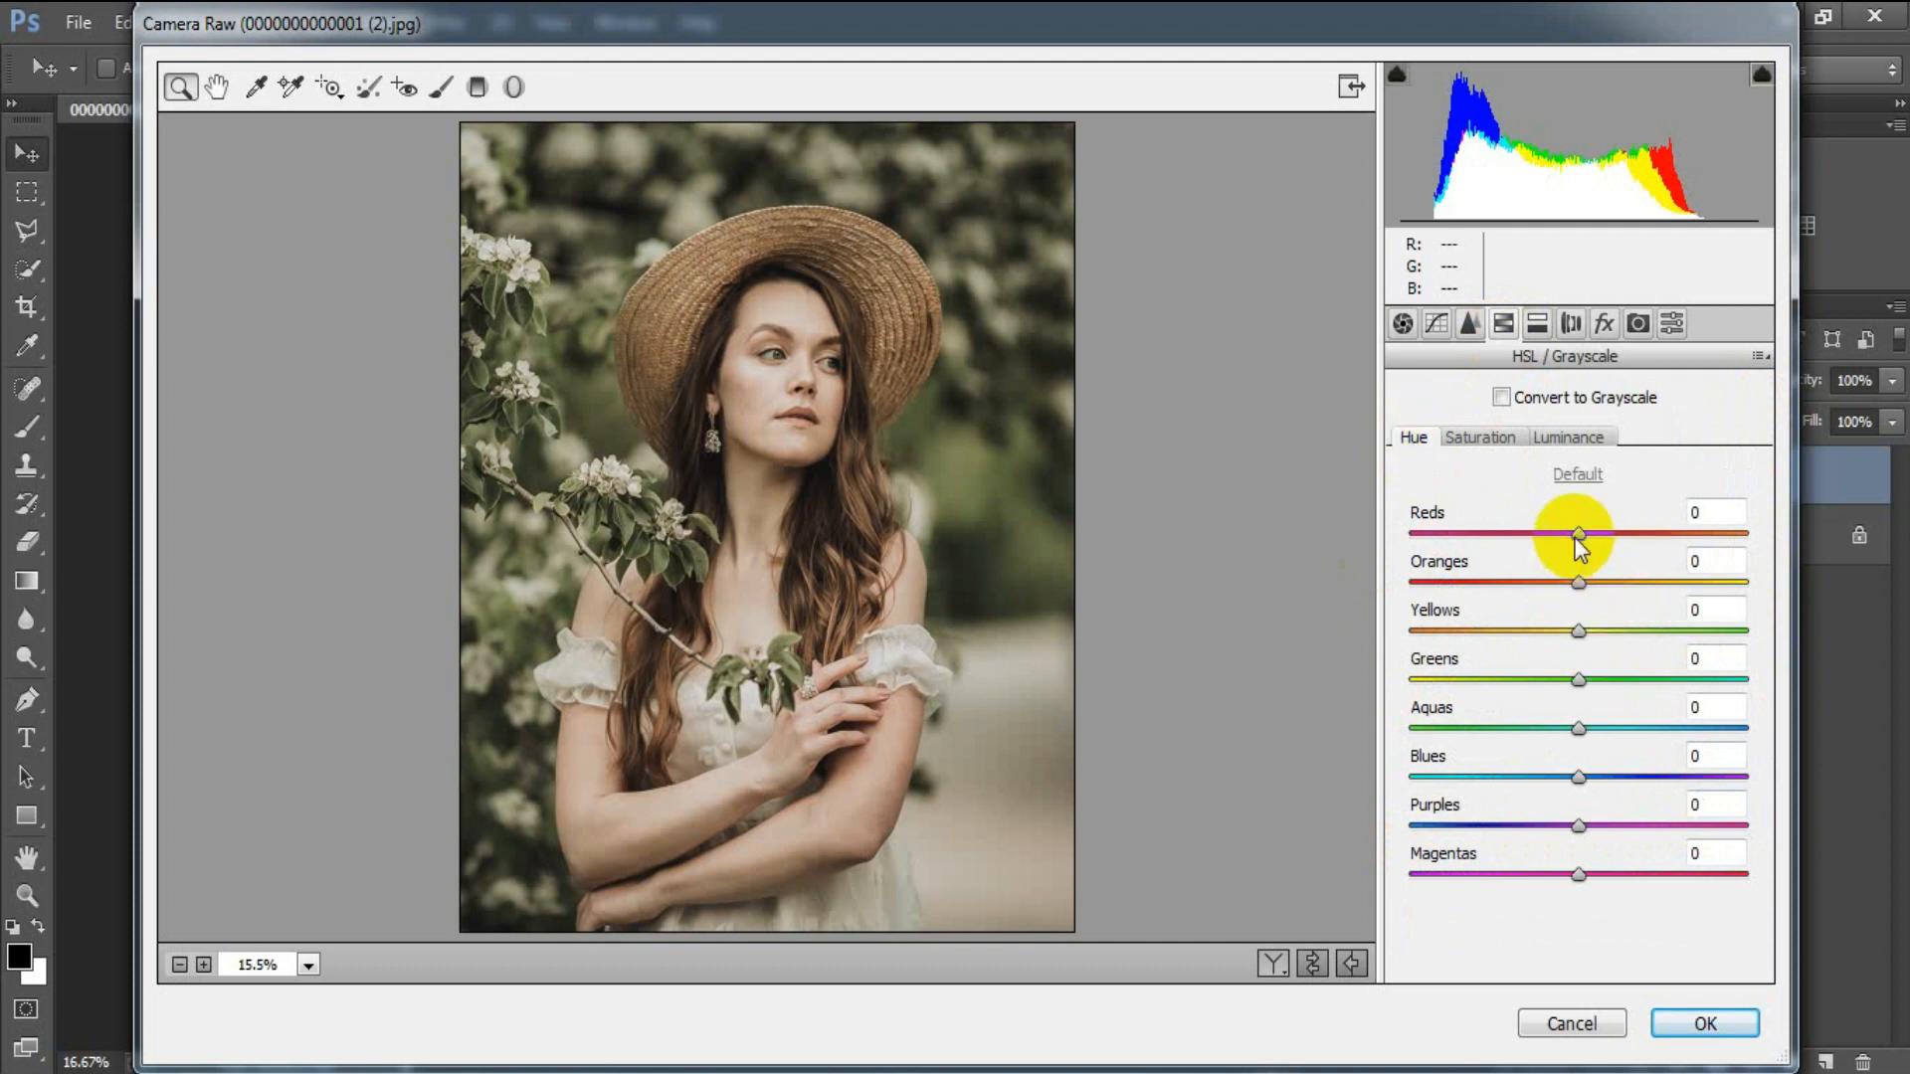
drag(1578, 534, 1483, 589)
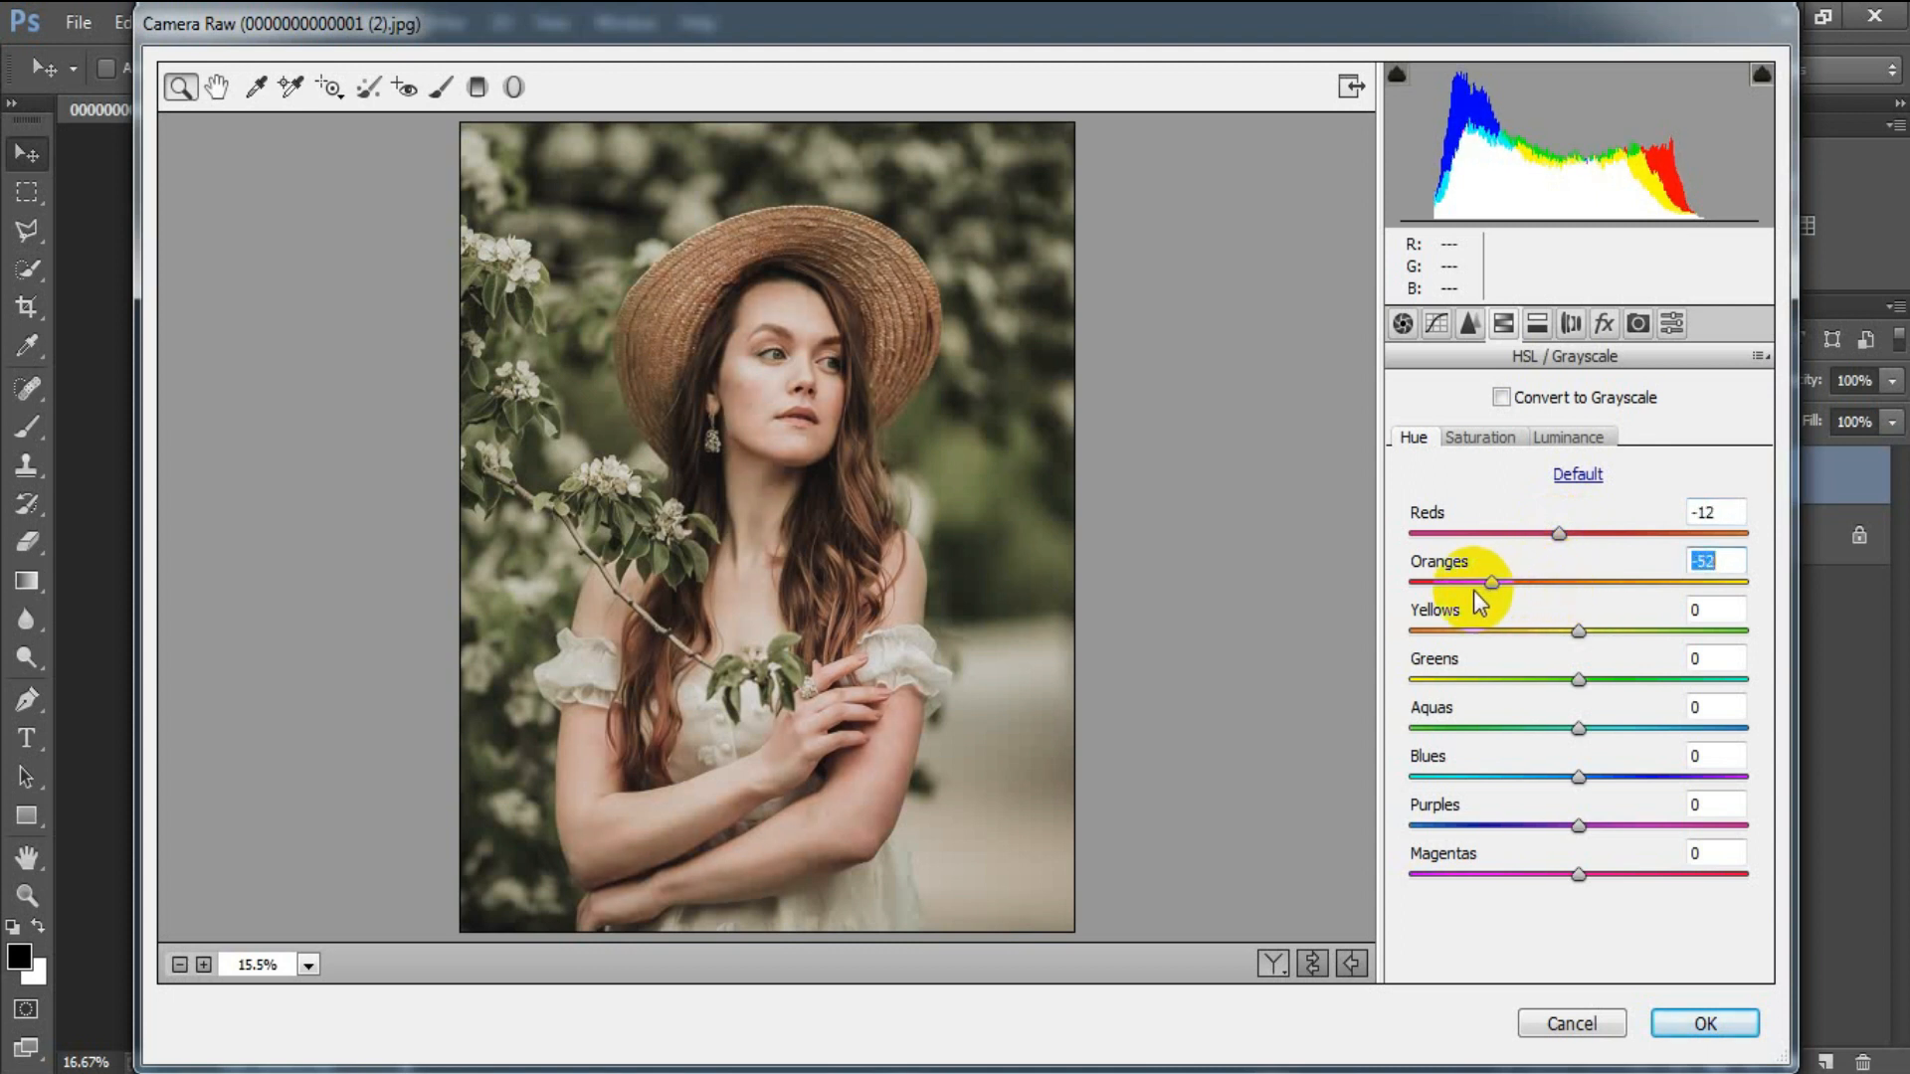
drag(1578, 679, 1755, 700)
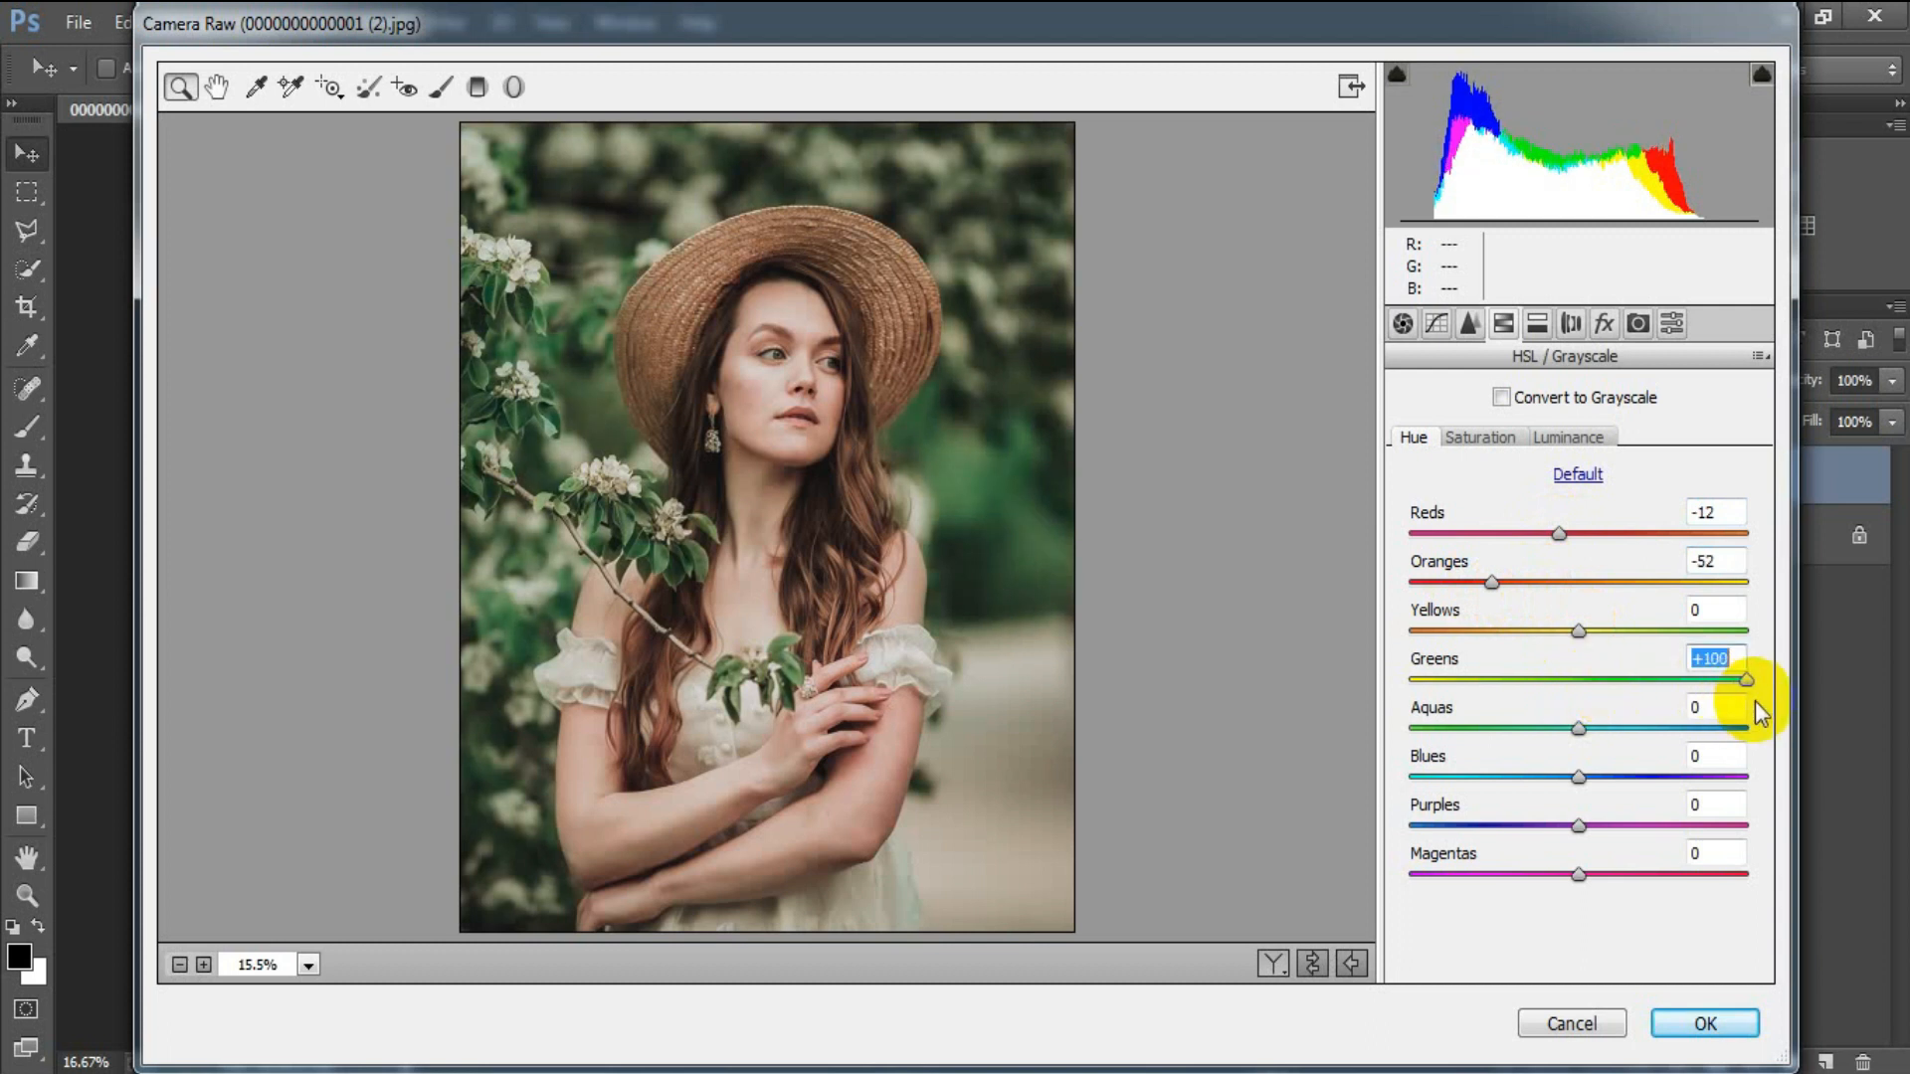
drag(1578, 729, 1631, 775)
click(1732, 757)
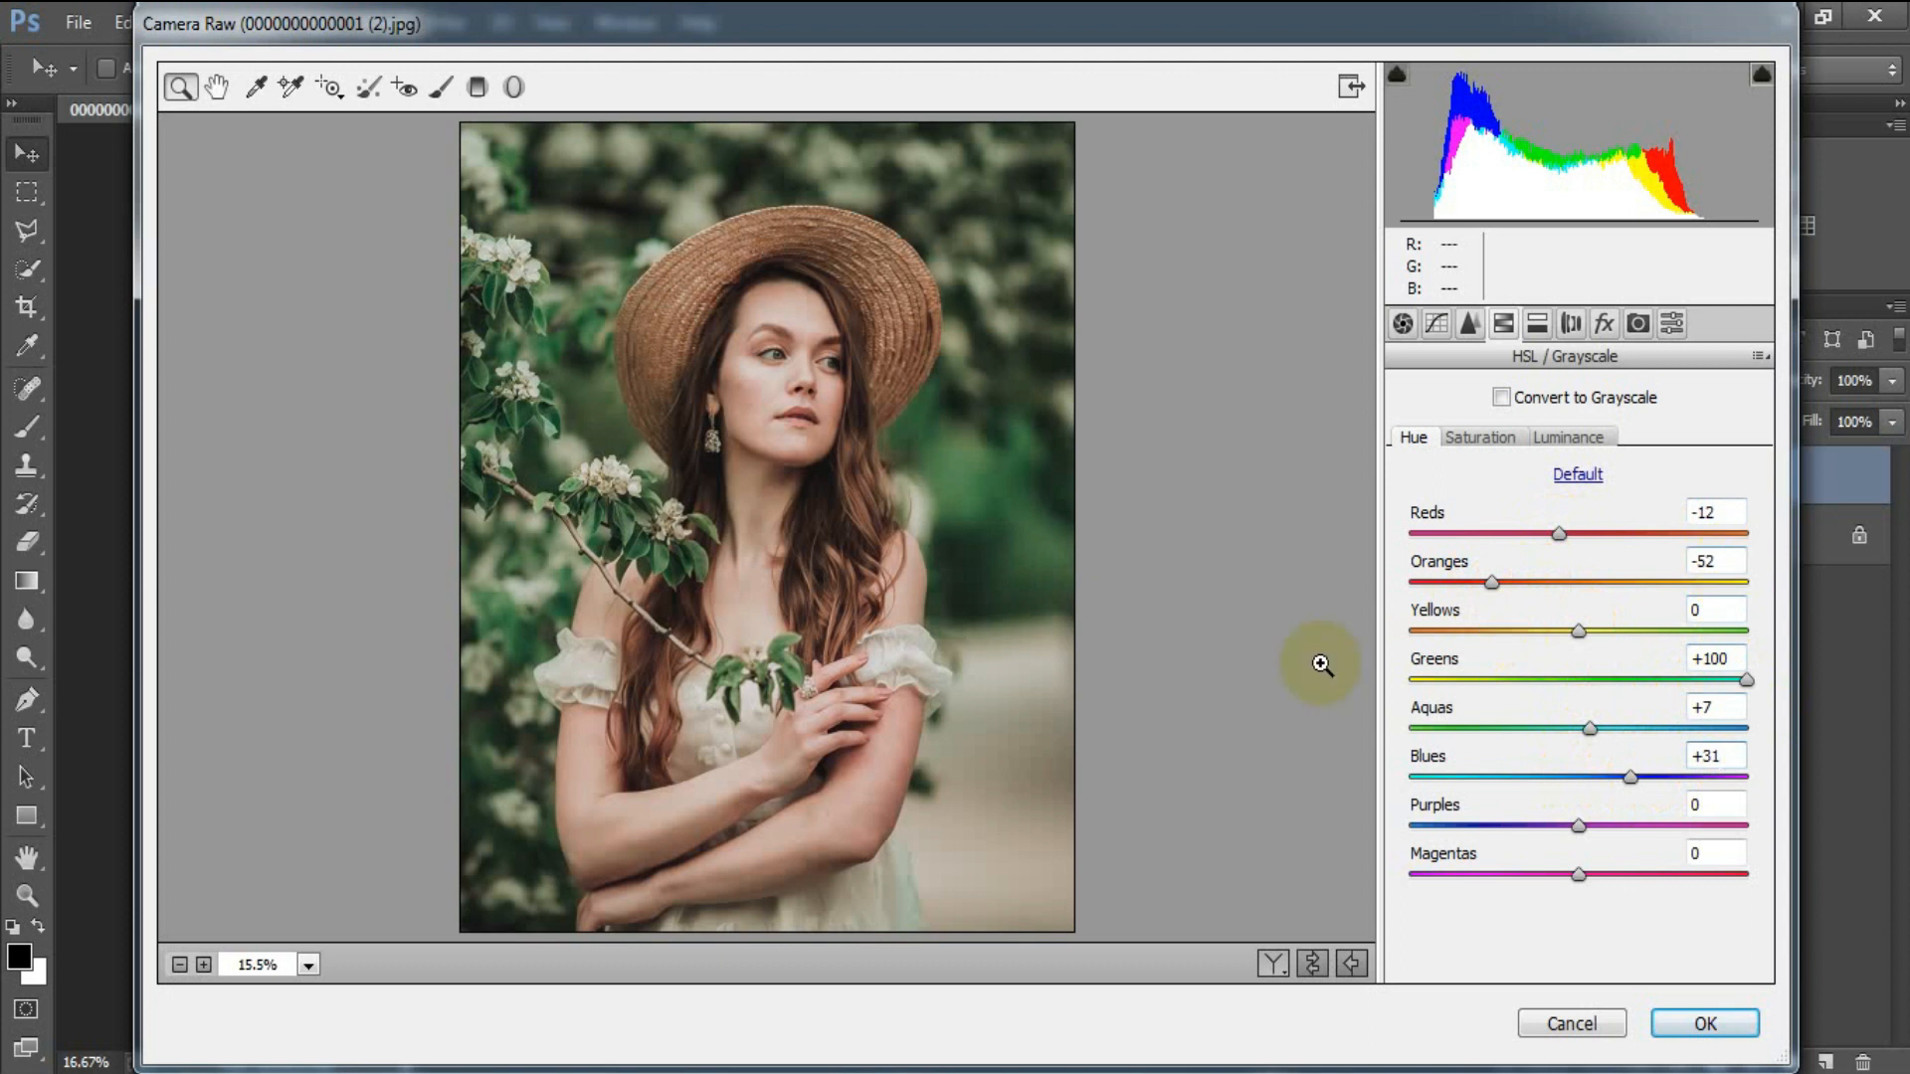
Switch to HSL Saturation and tweak Reds -1, Oranges -4, Yellows +4.
click(1476, 438)
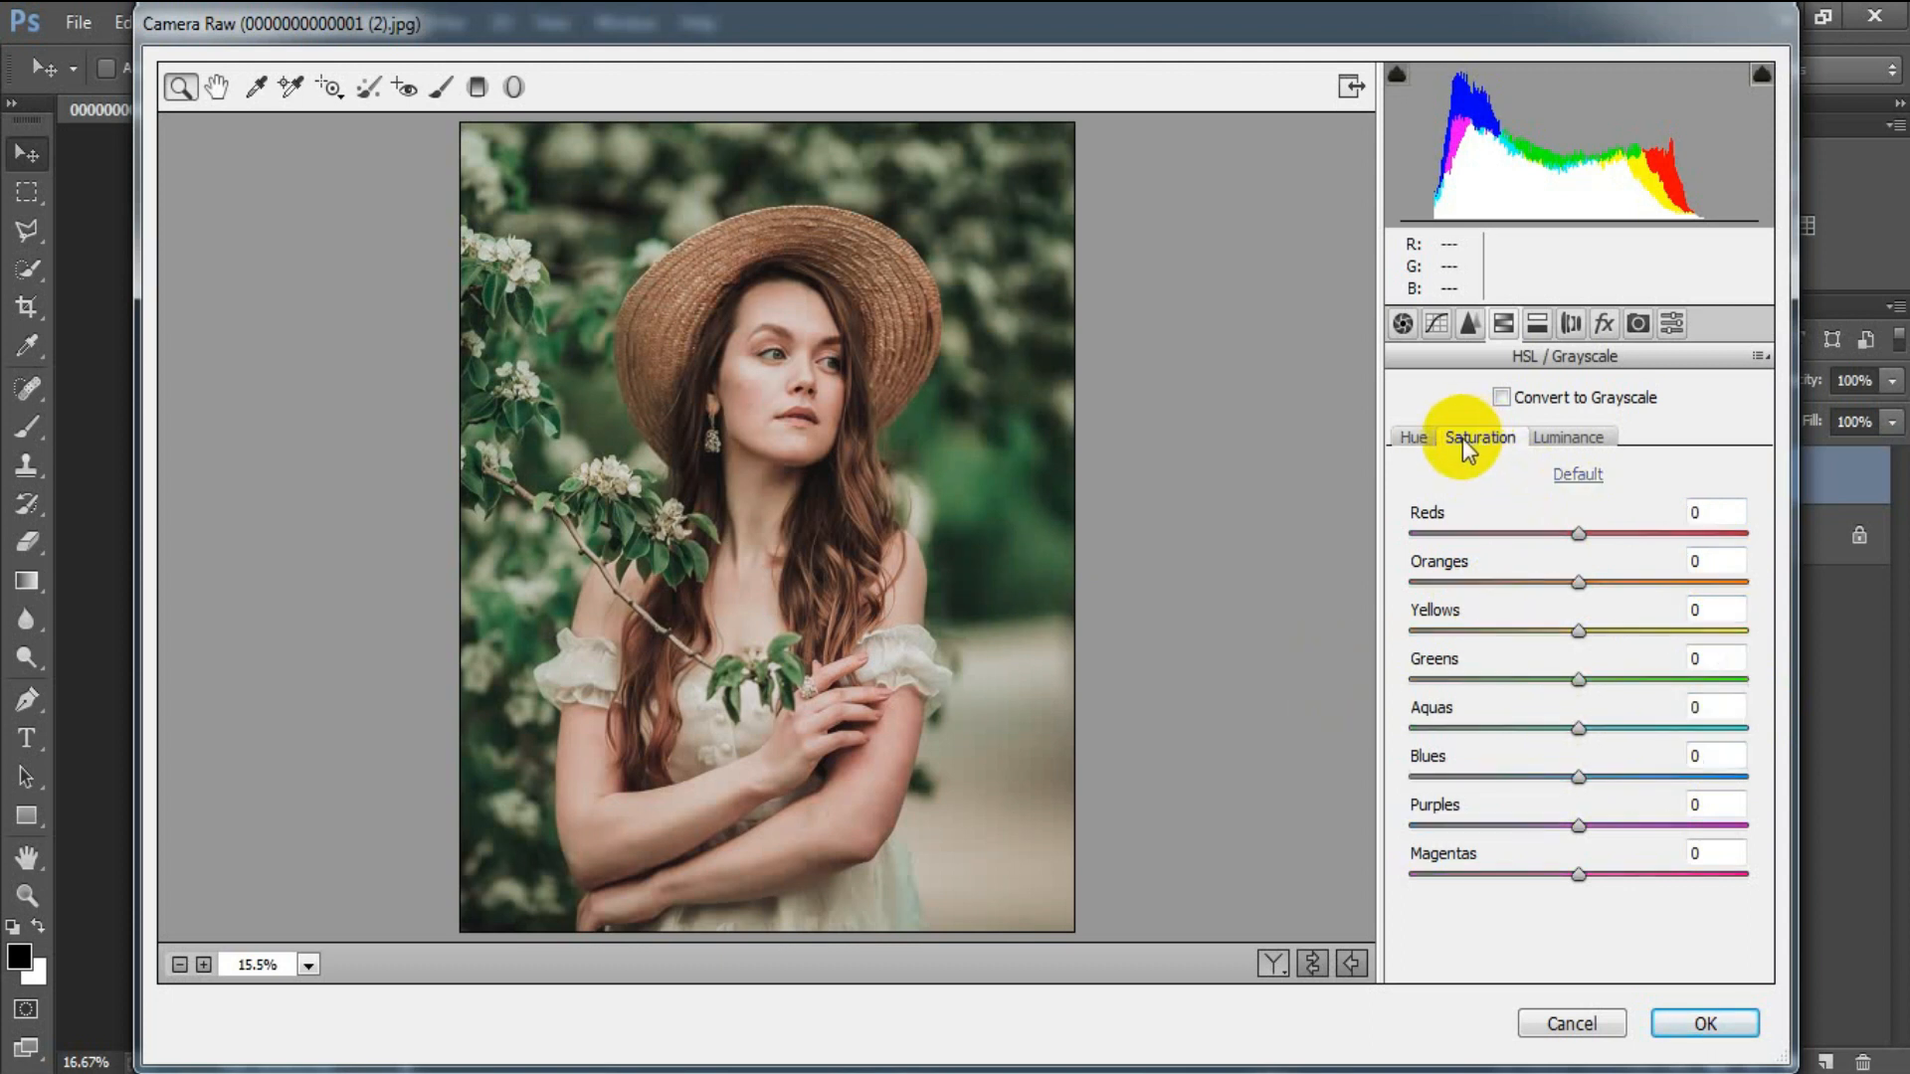
drag(1579, 537, 1570, 581)
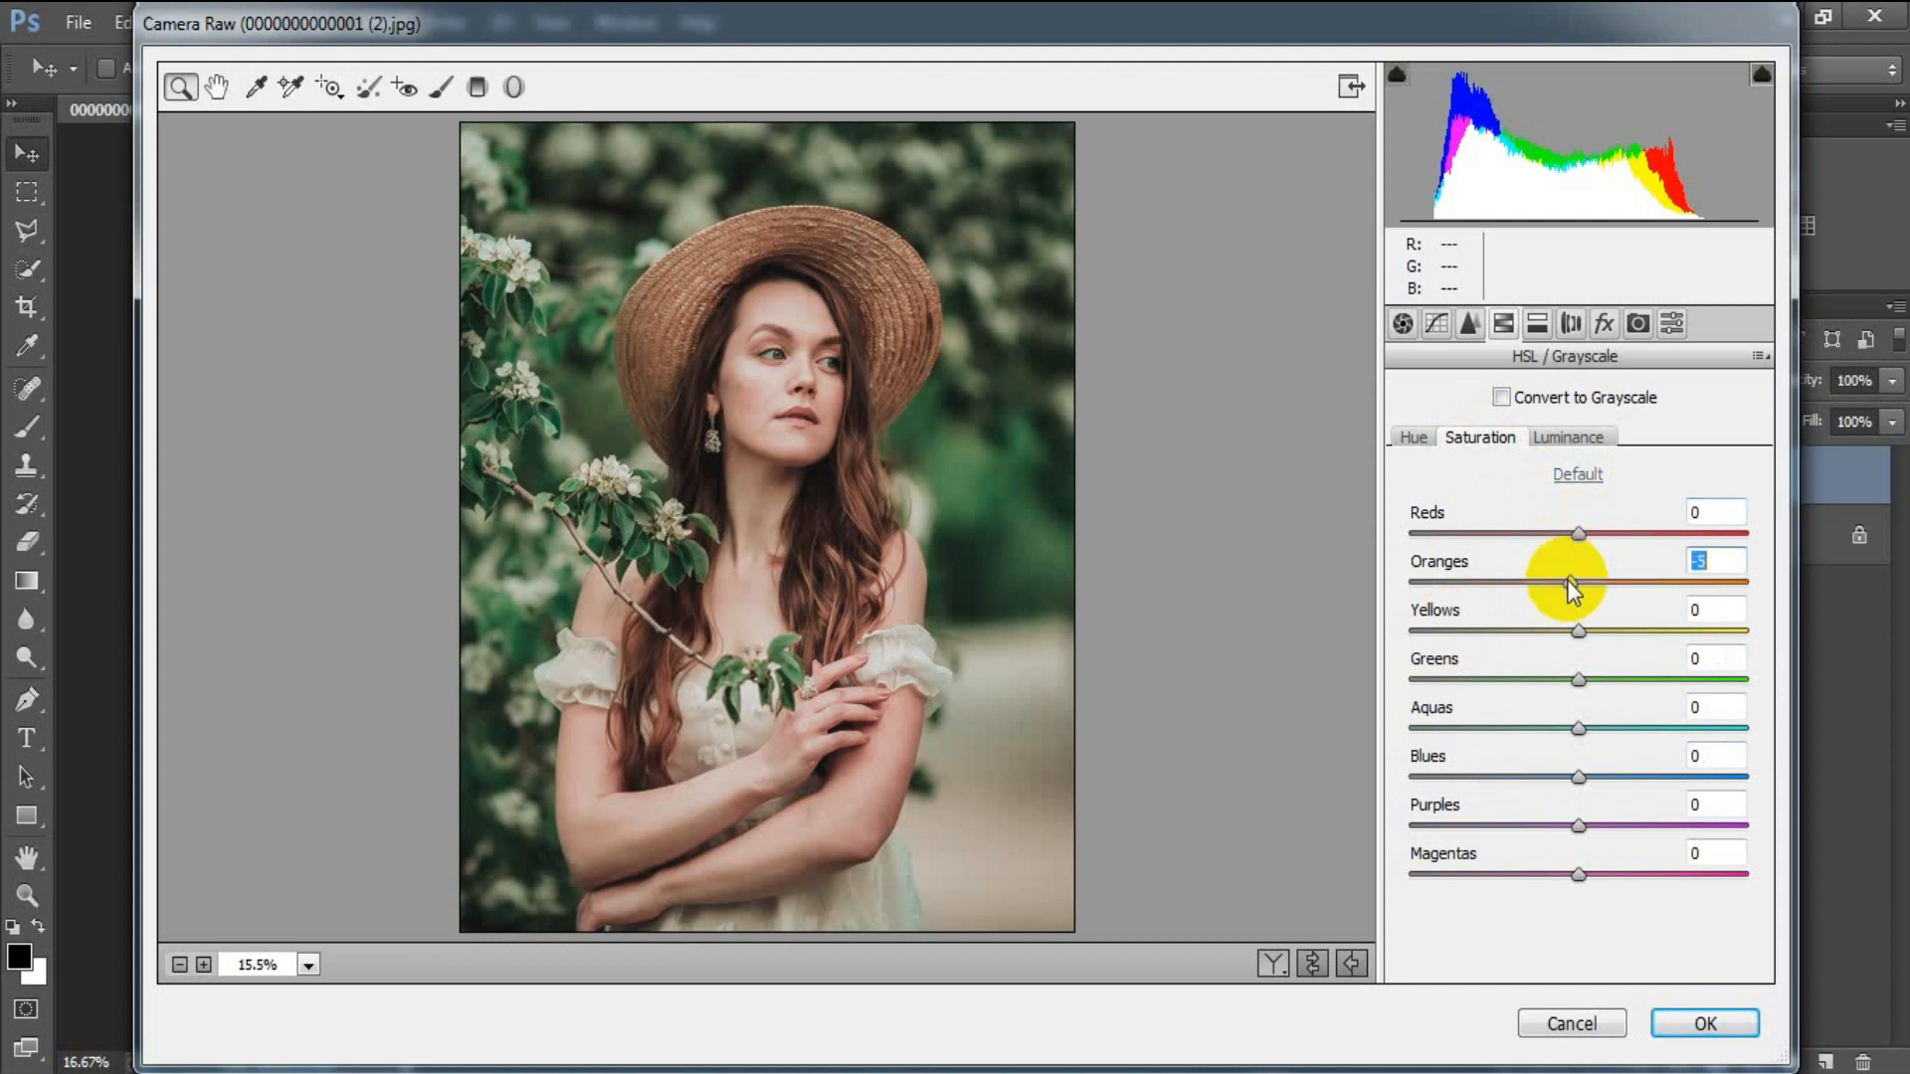
drag(1566, 581, 1593, 648)
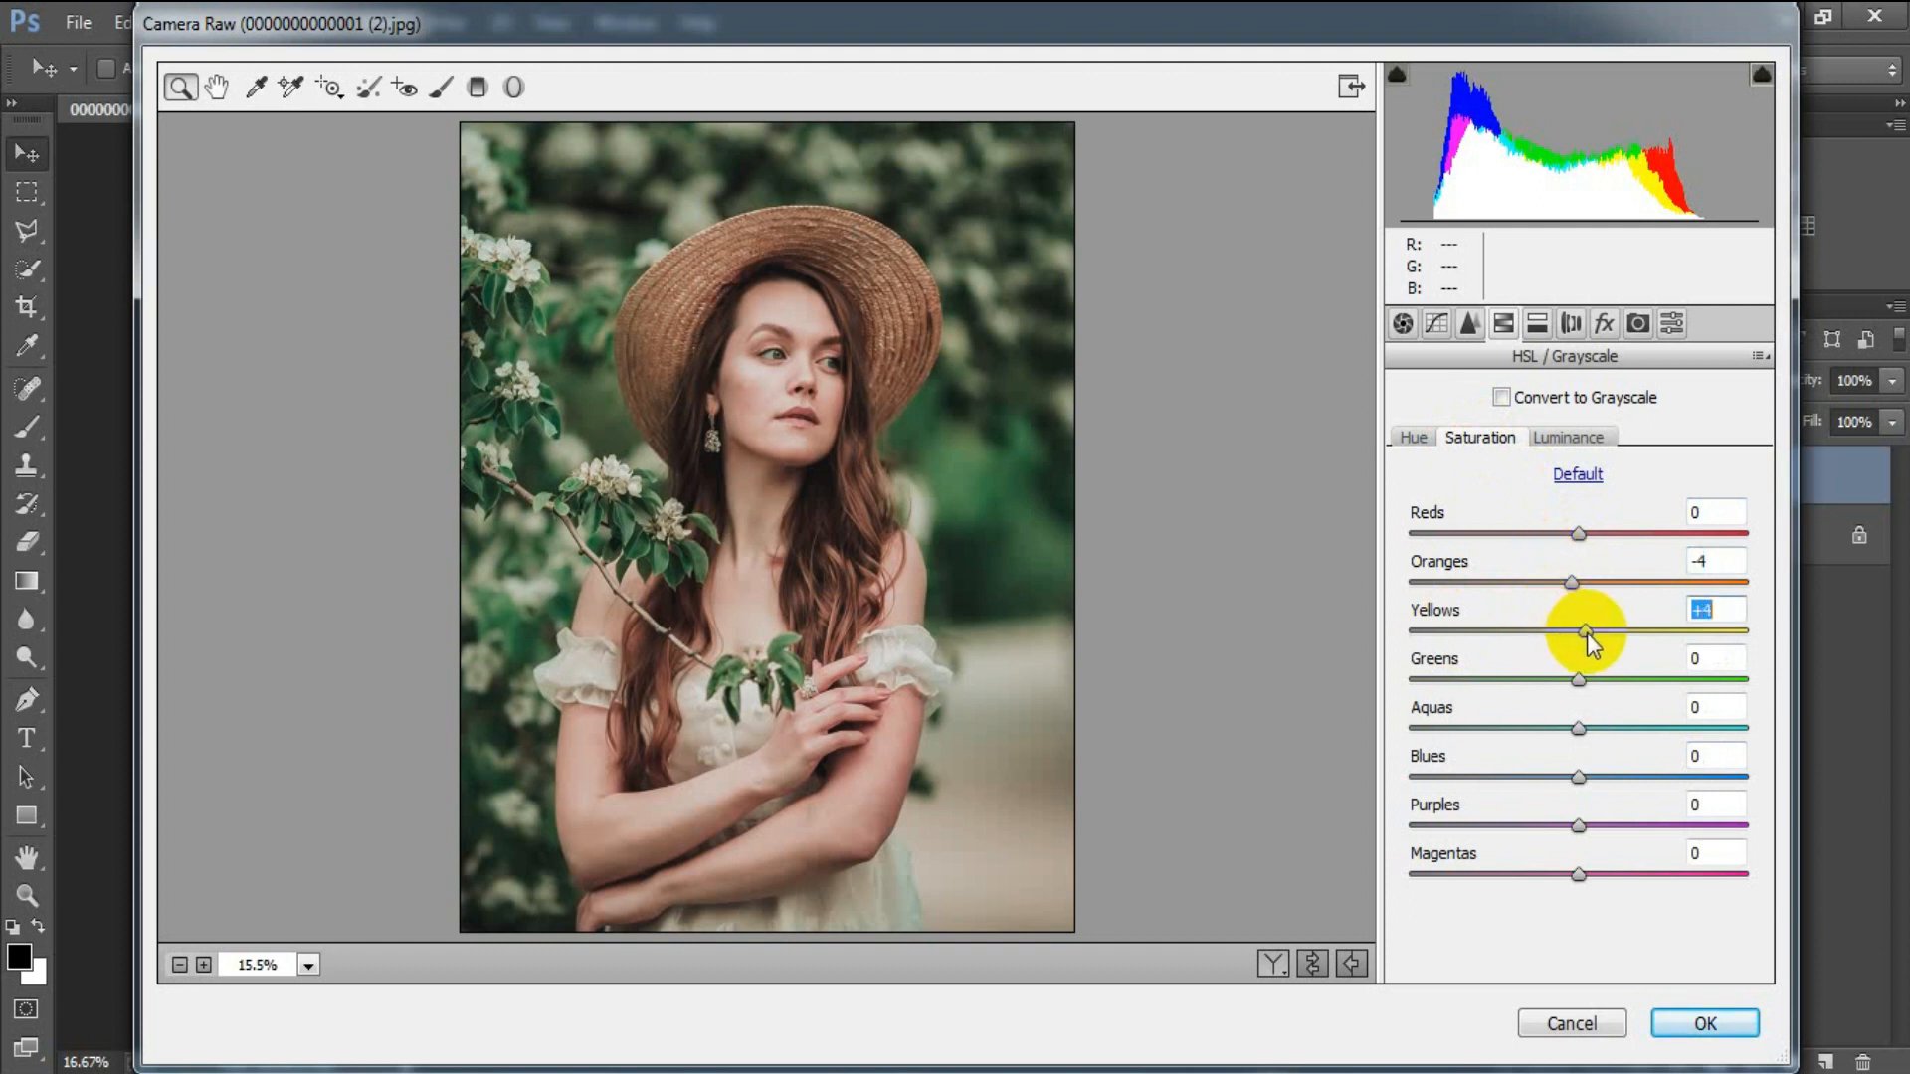
drag(1578, 533, 1576, 531)
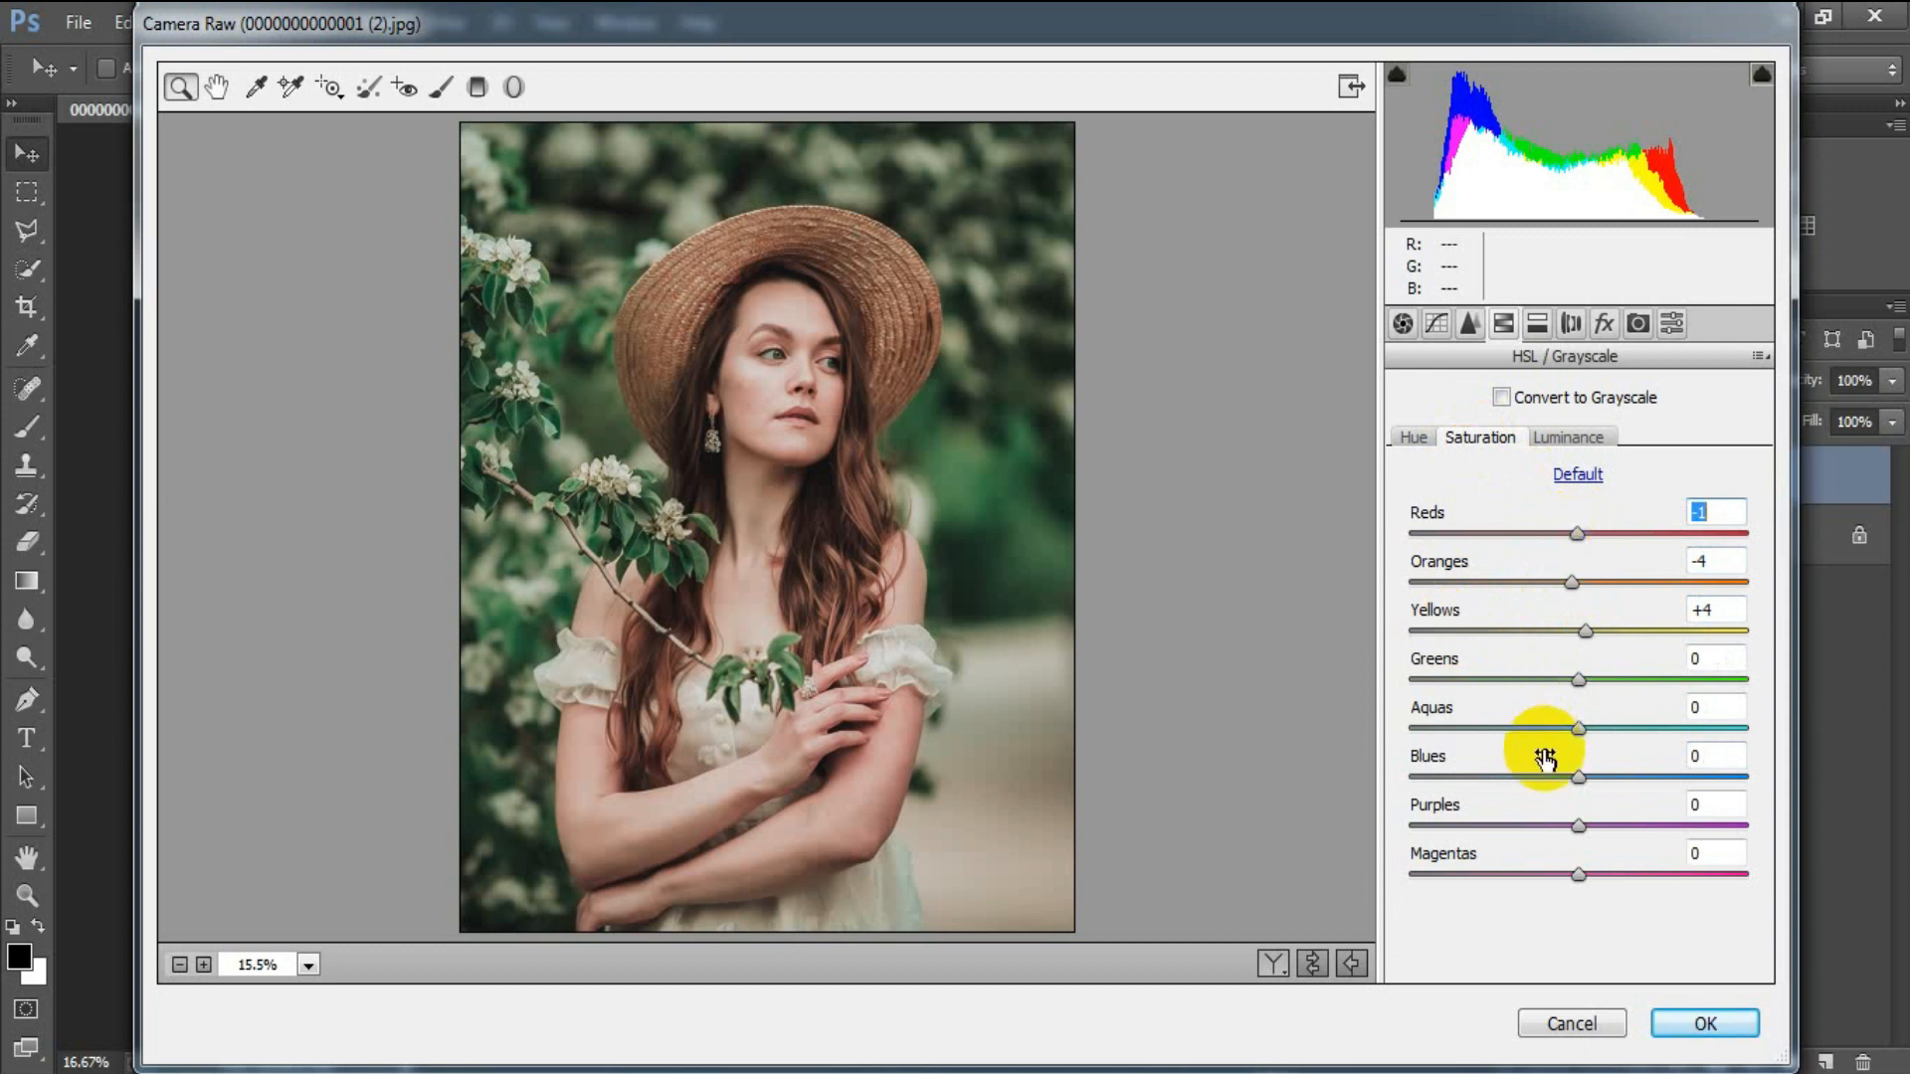
Desaturate Greens -62, Aquas and Blues -100, Purples -22, Magentas -12.
drag(1580, 679, 1479, 687)
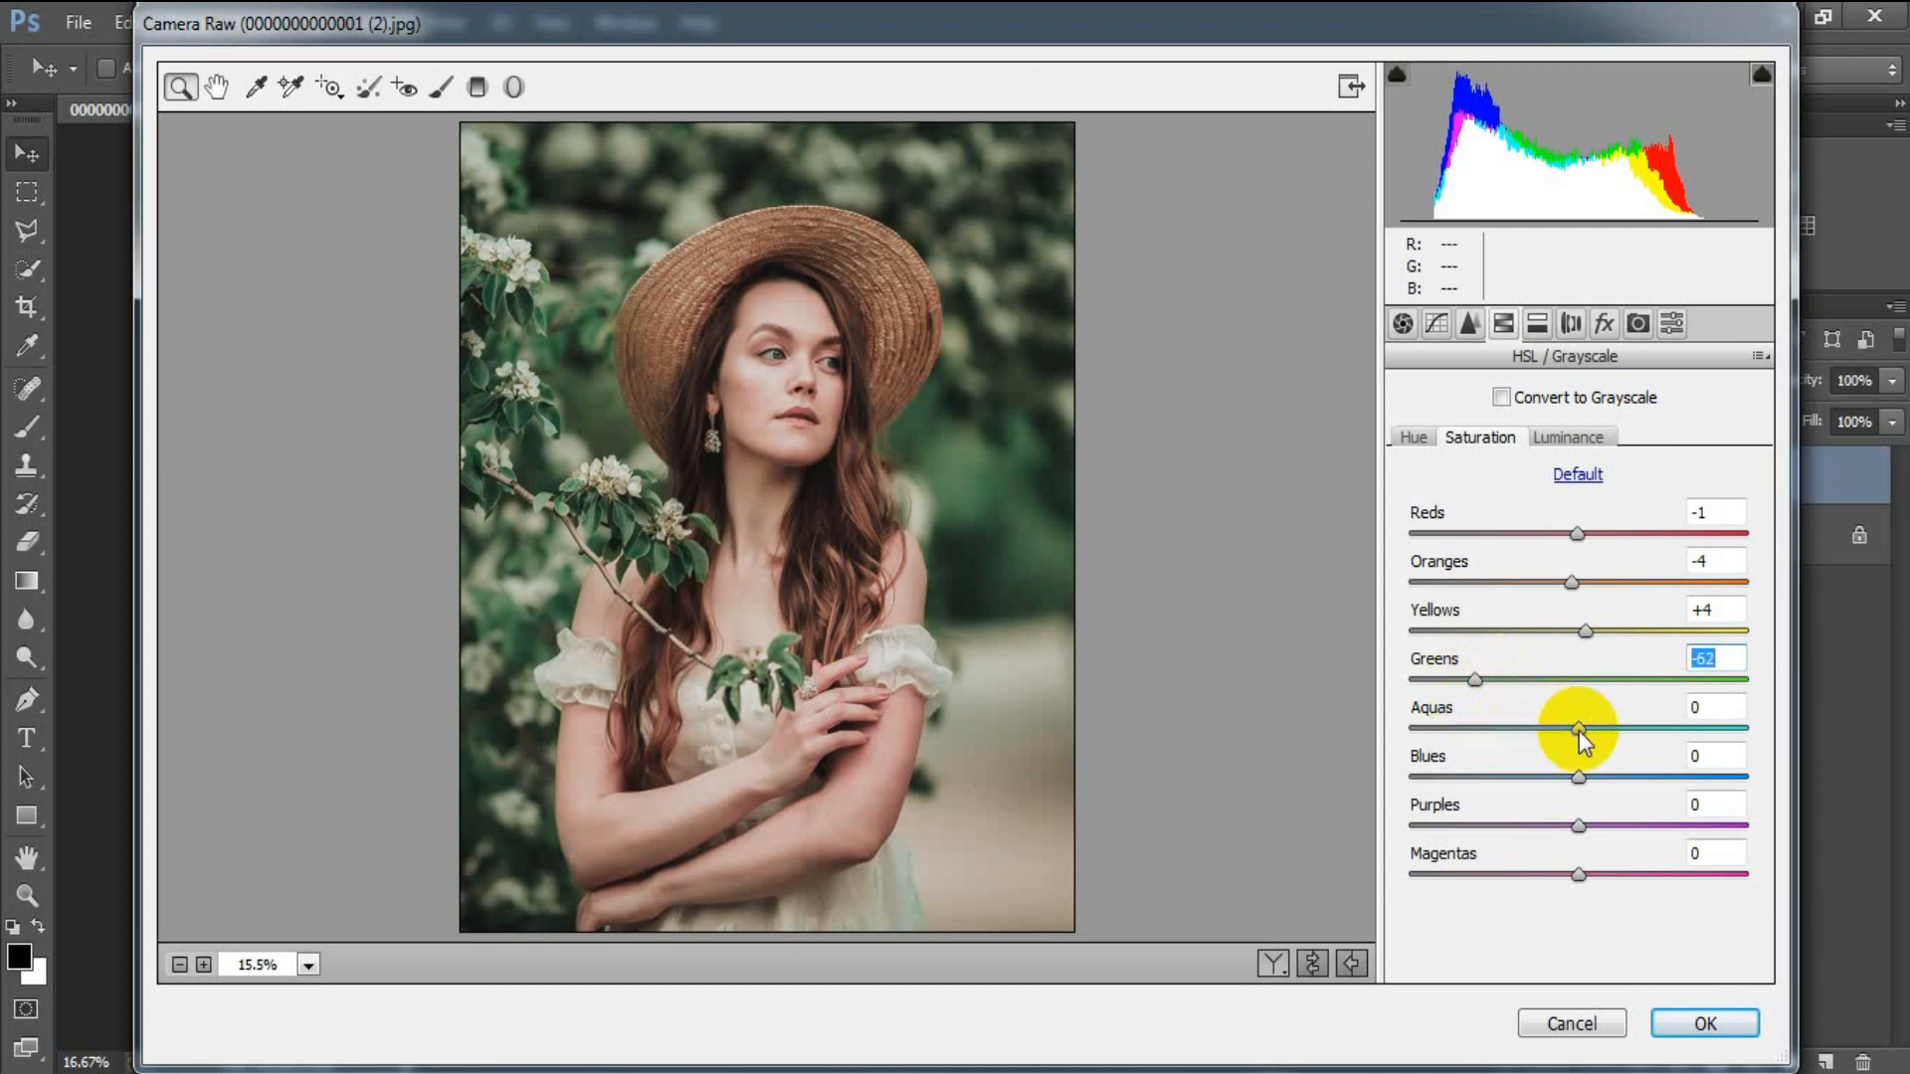
drag(1579, 731, 1420, 733)
drag(1579, 777, 1394, 780)
drag(1577, 828, 1555, 871)
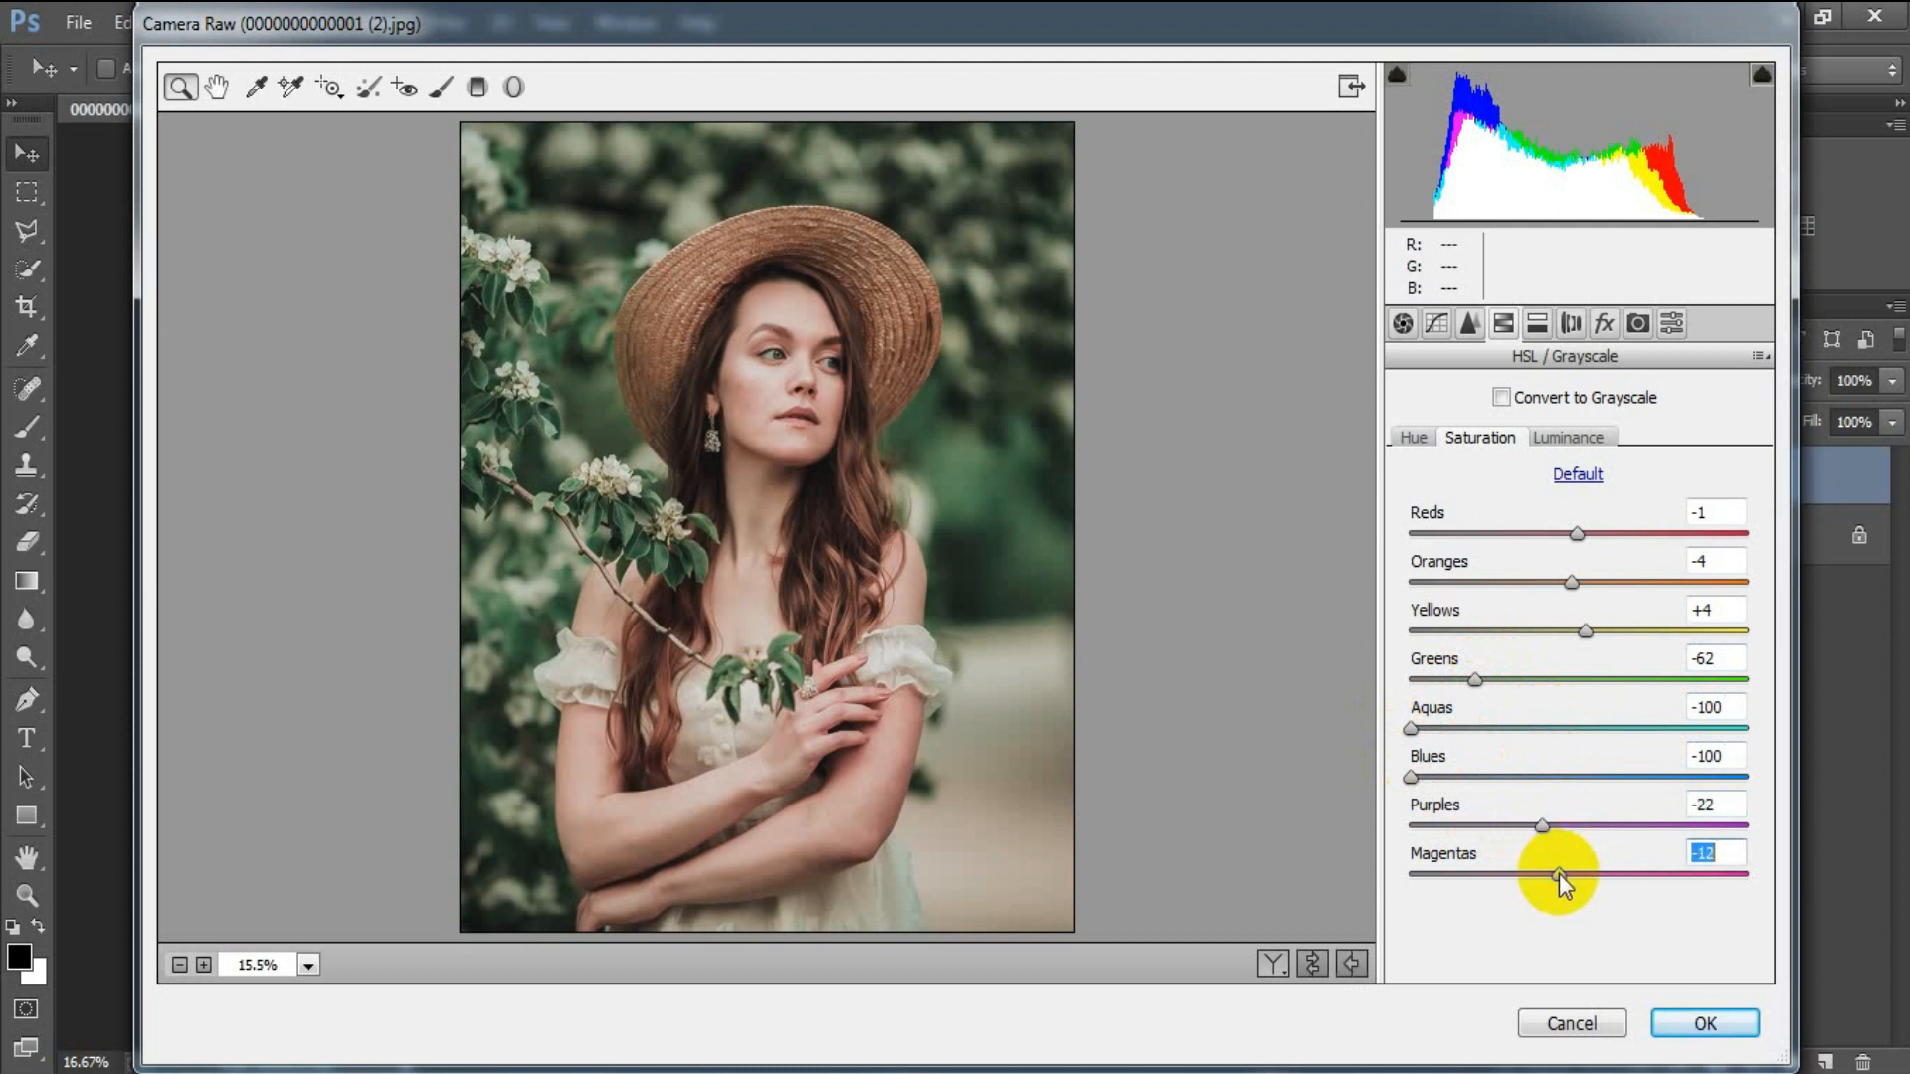
click(1709, 853)
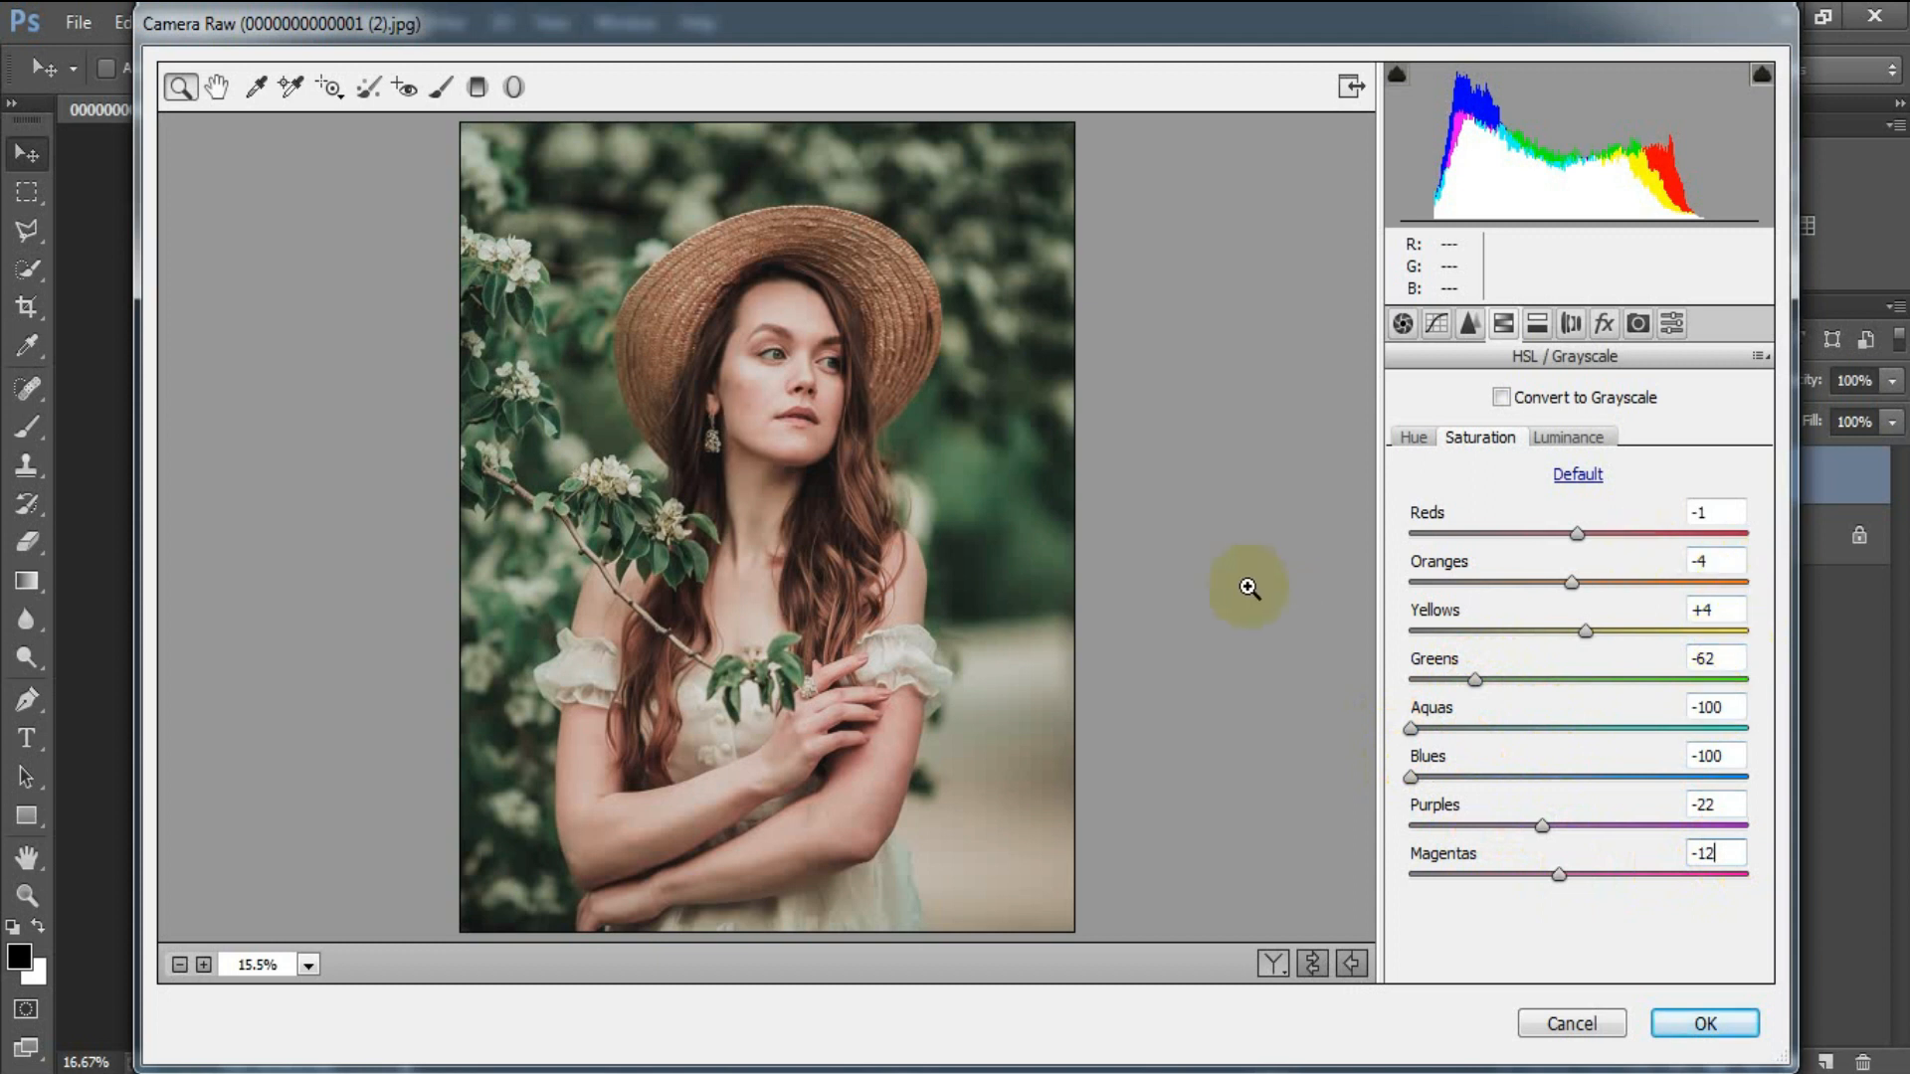
In HSL Luminance, brighten Reds to +22 and Oranges to +30.
click(1562, 441)
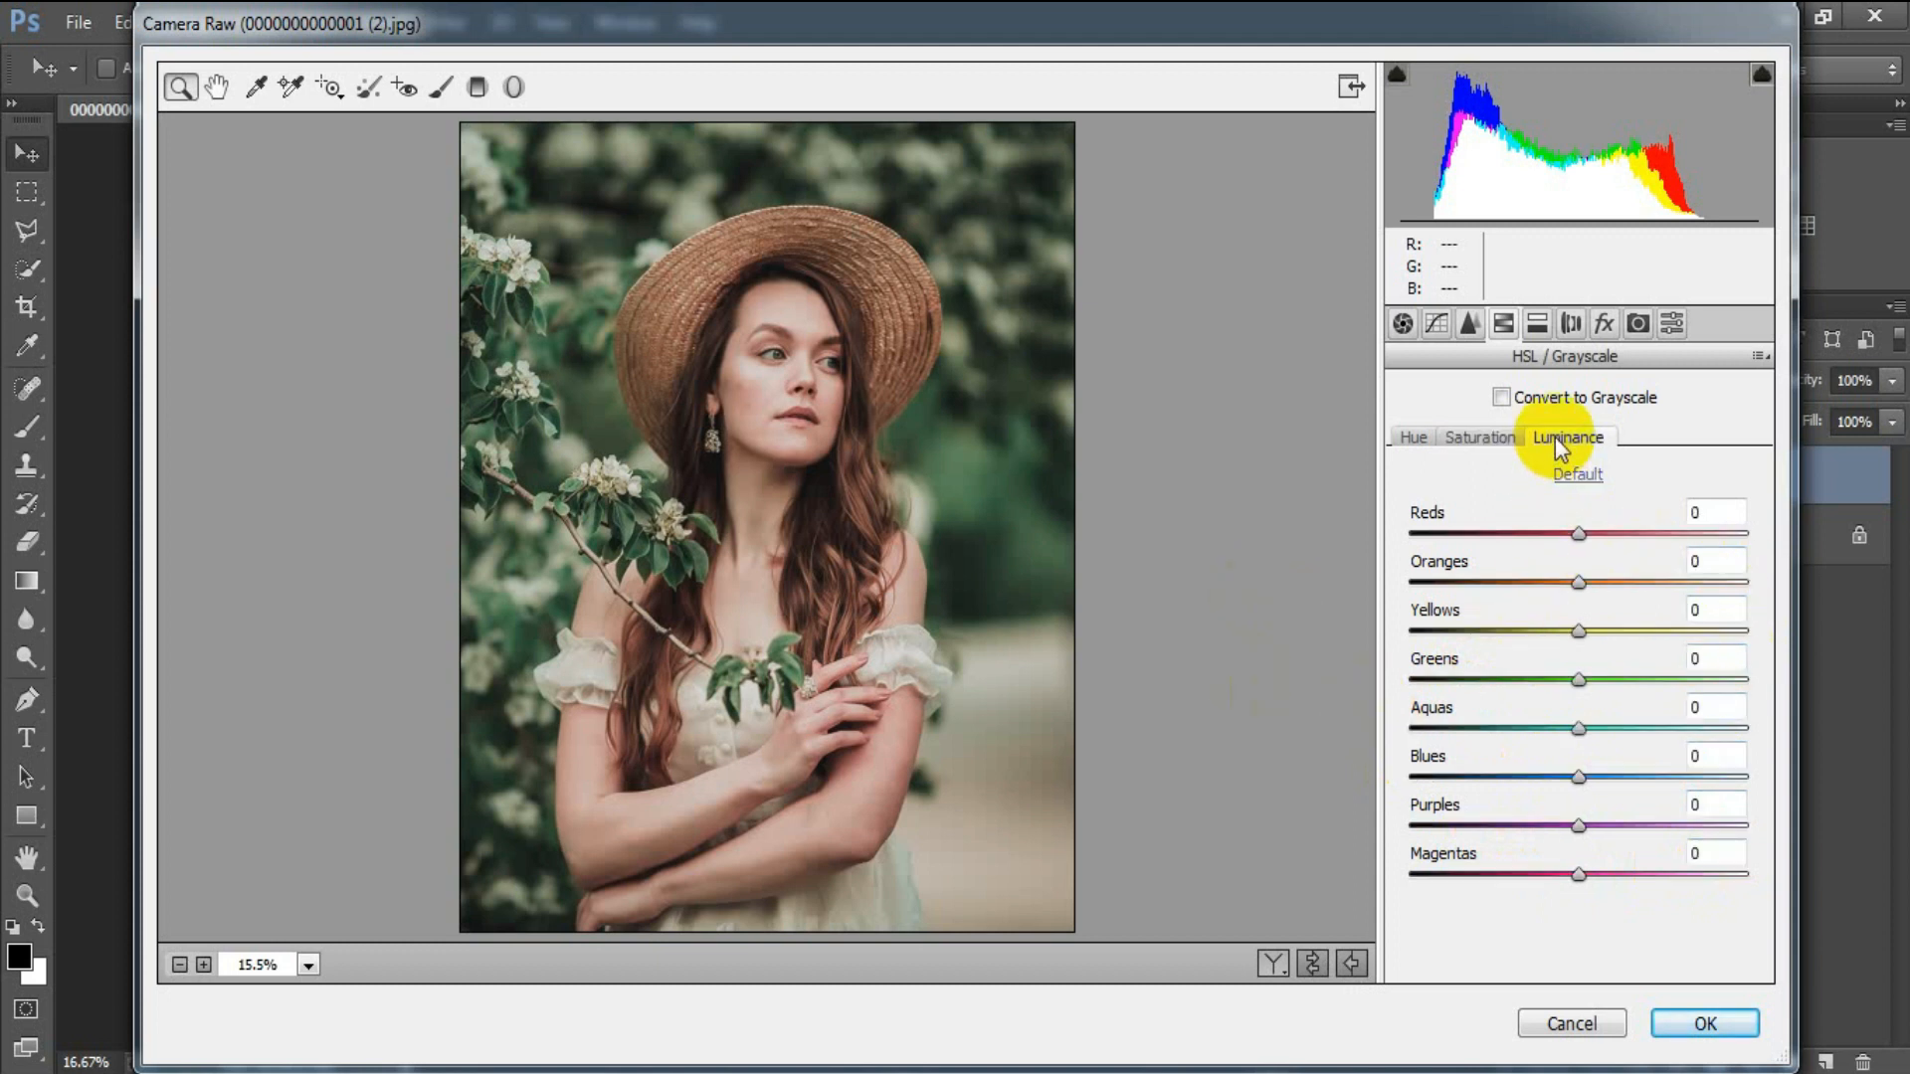
drag(1579, 535, 1615, 535)
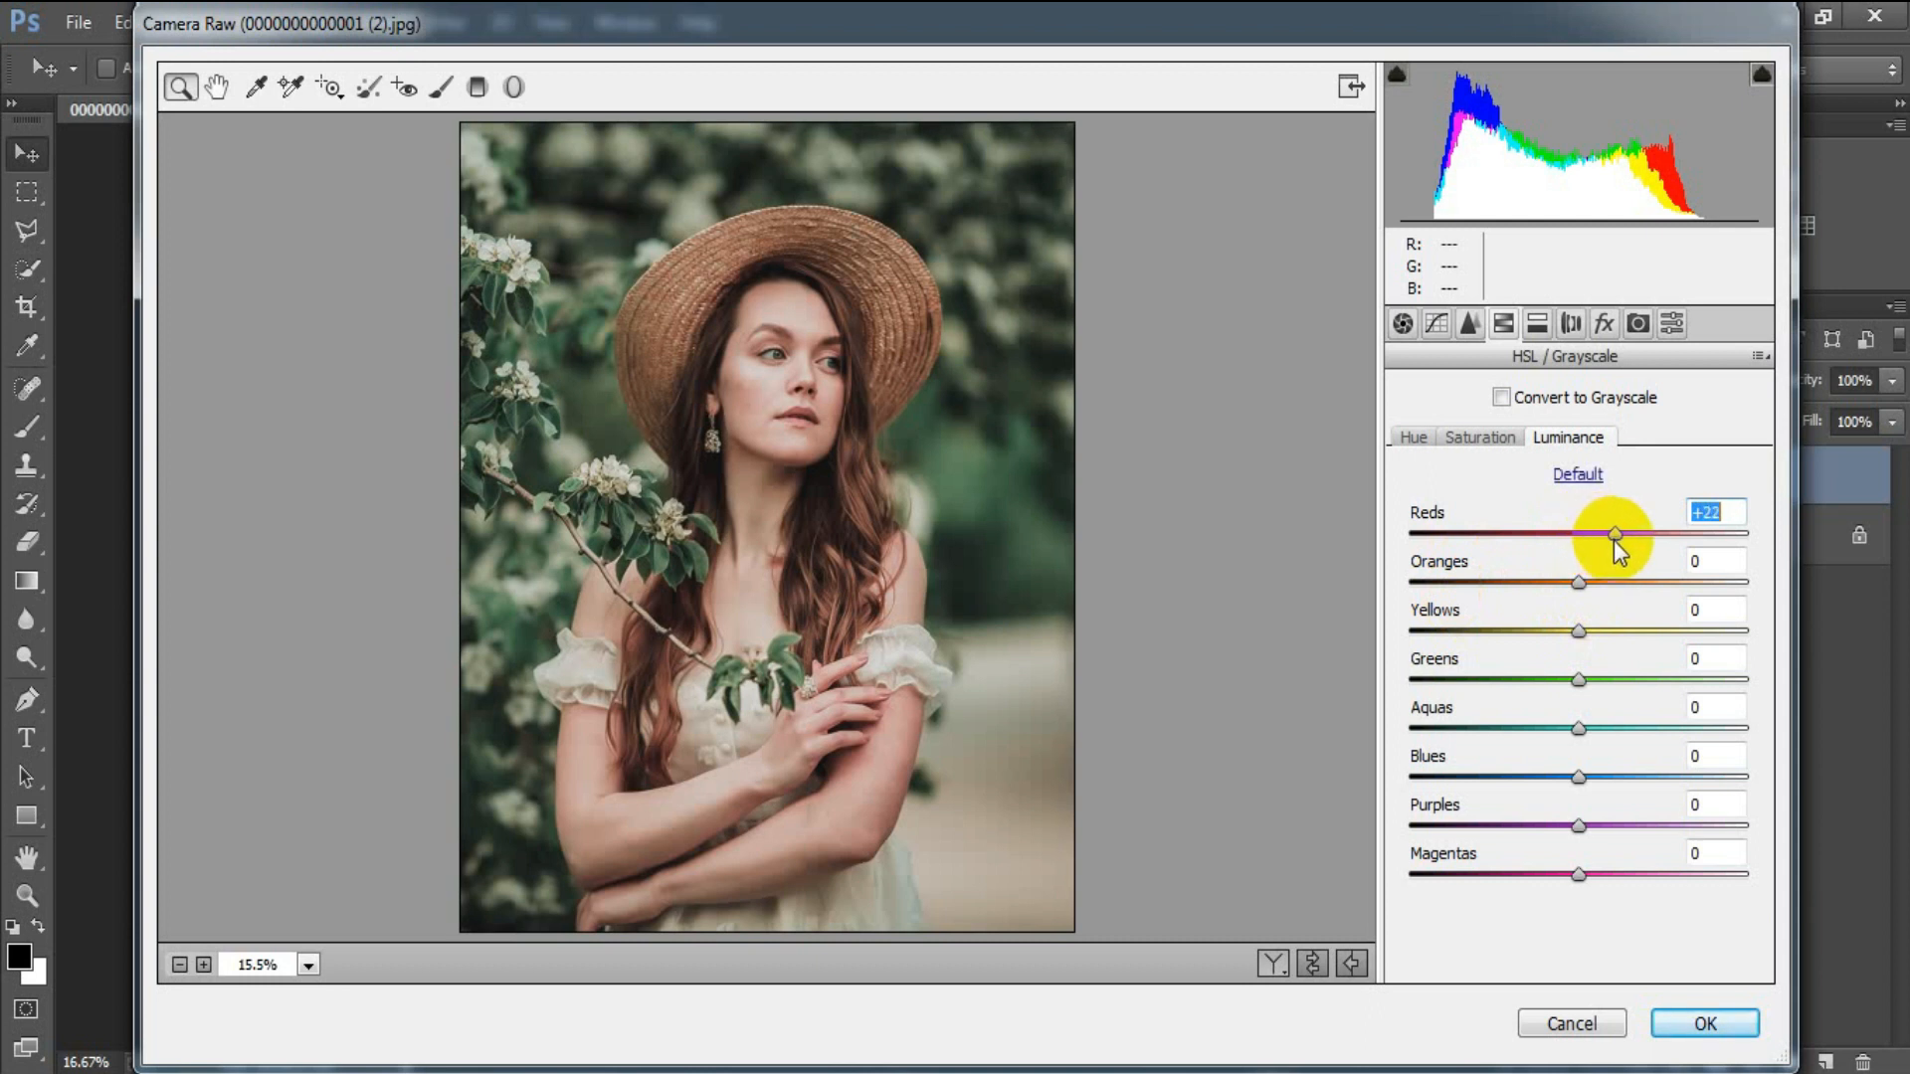
drag(1580, 583, 1629, 583)
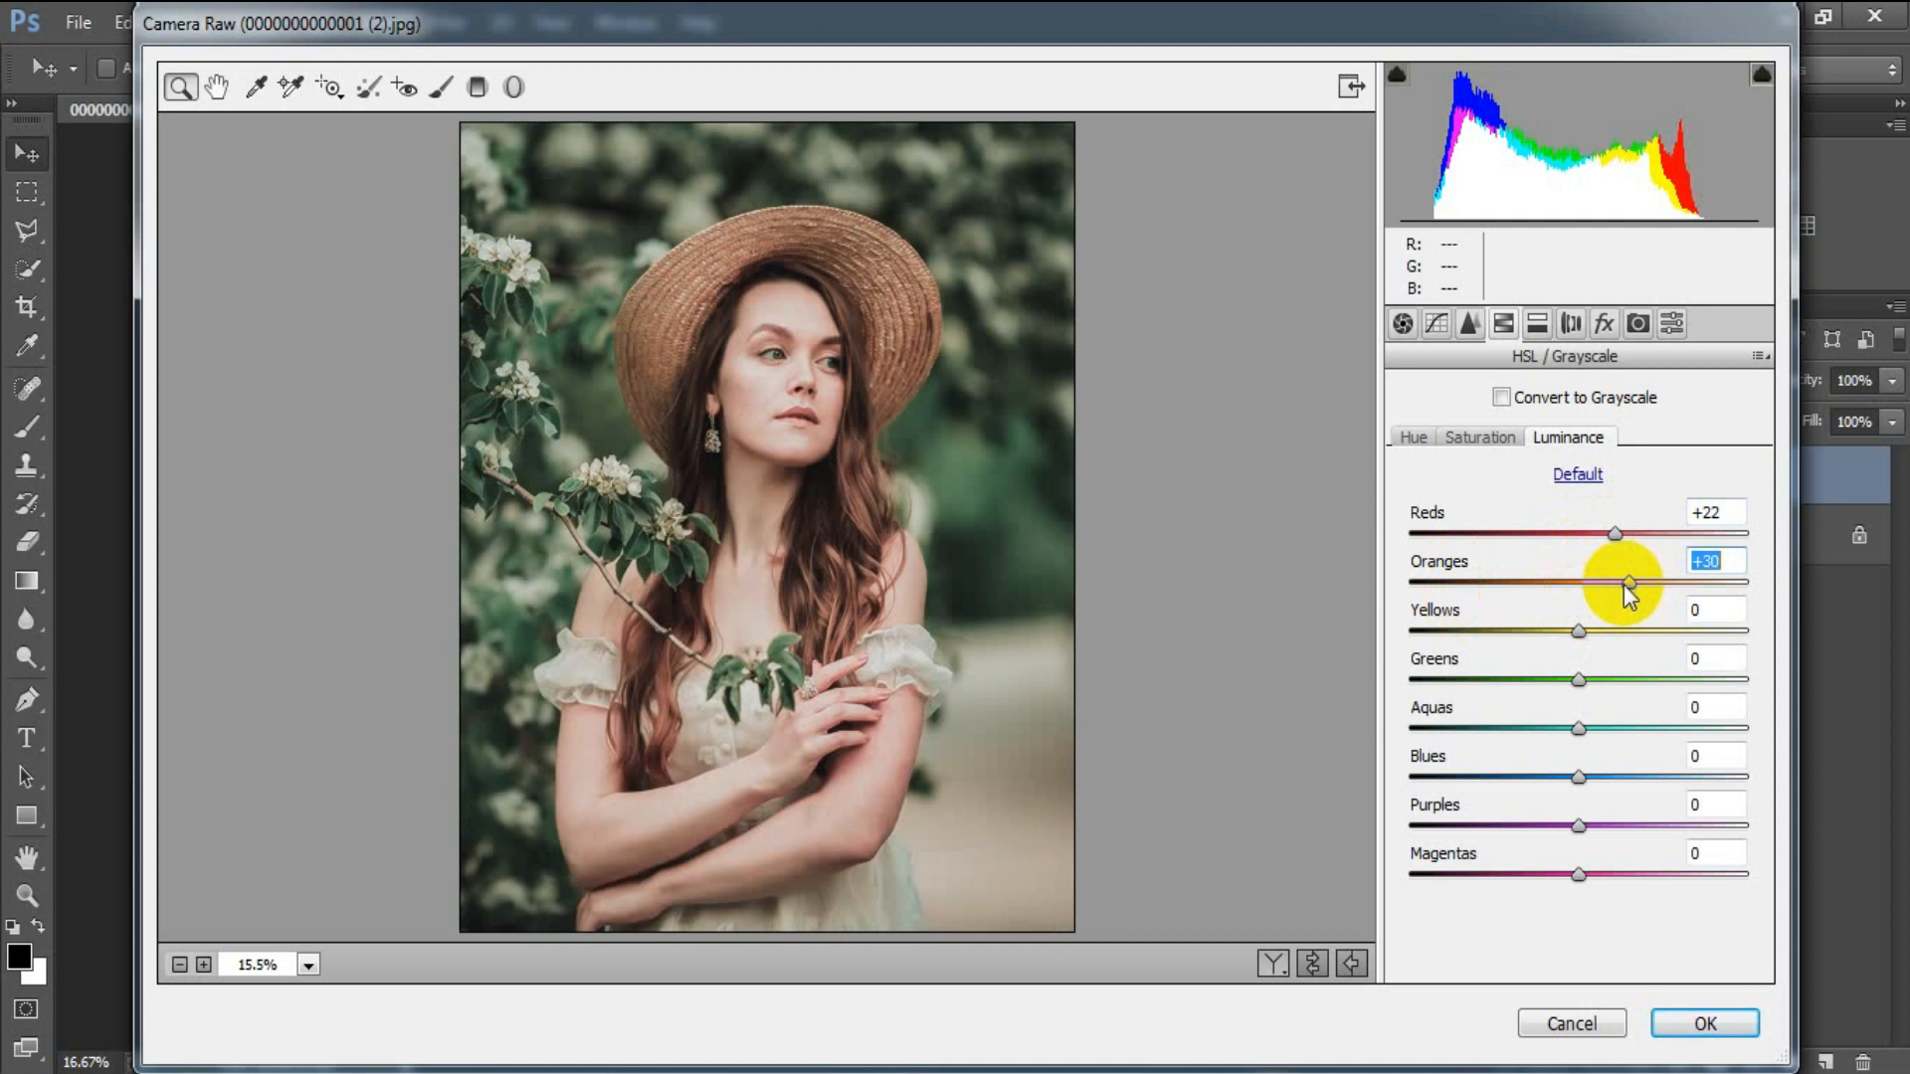
Darken Yellows -18, Greens -32, Aquas -41 and Blues -46 luminance.
click(1579, 631)
drag(1566, 630, 1550, 632)
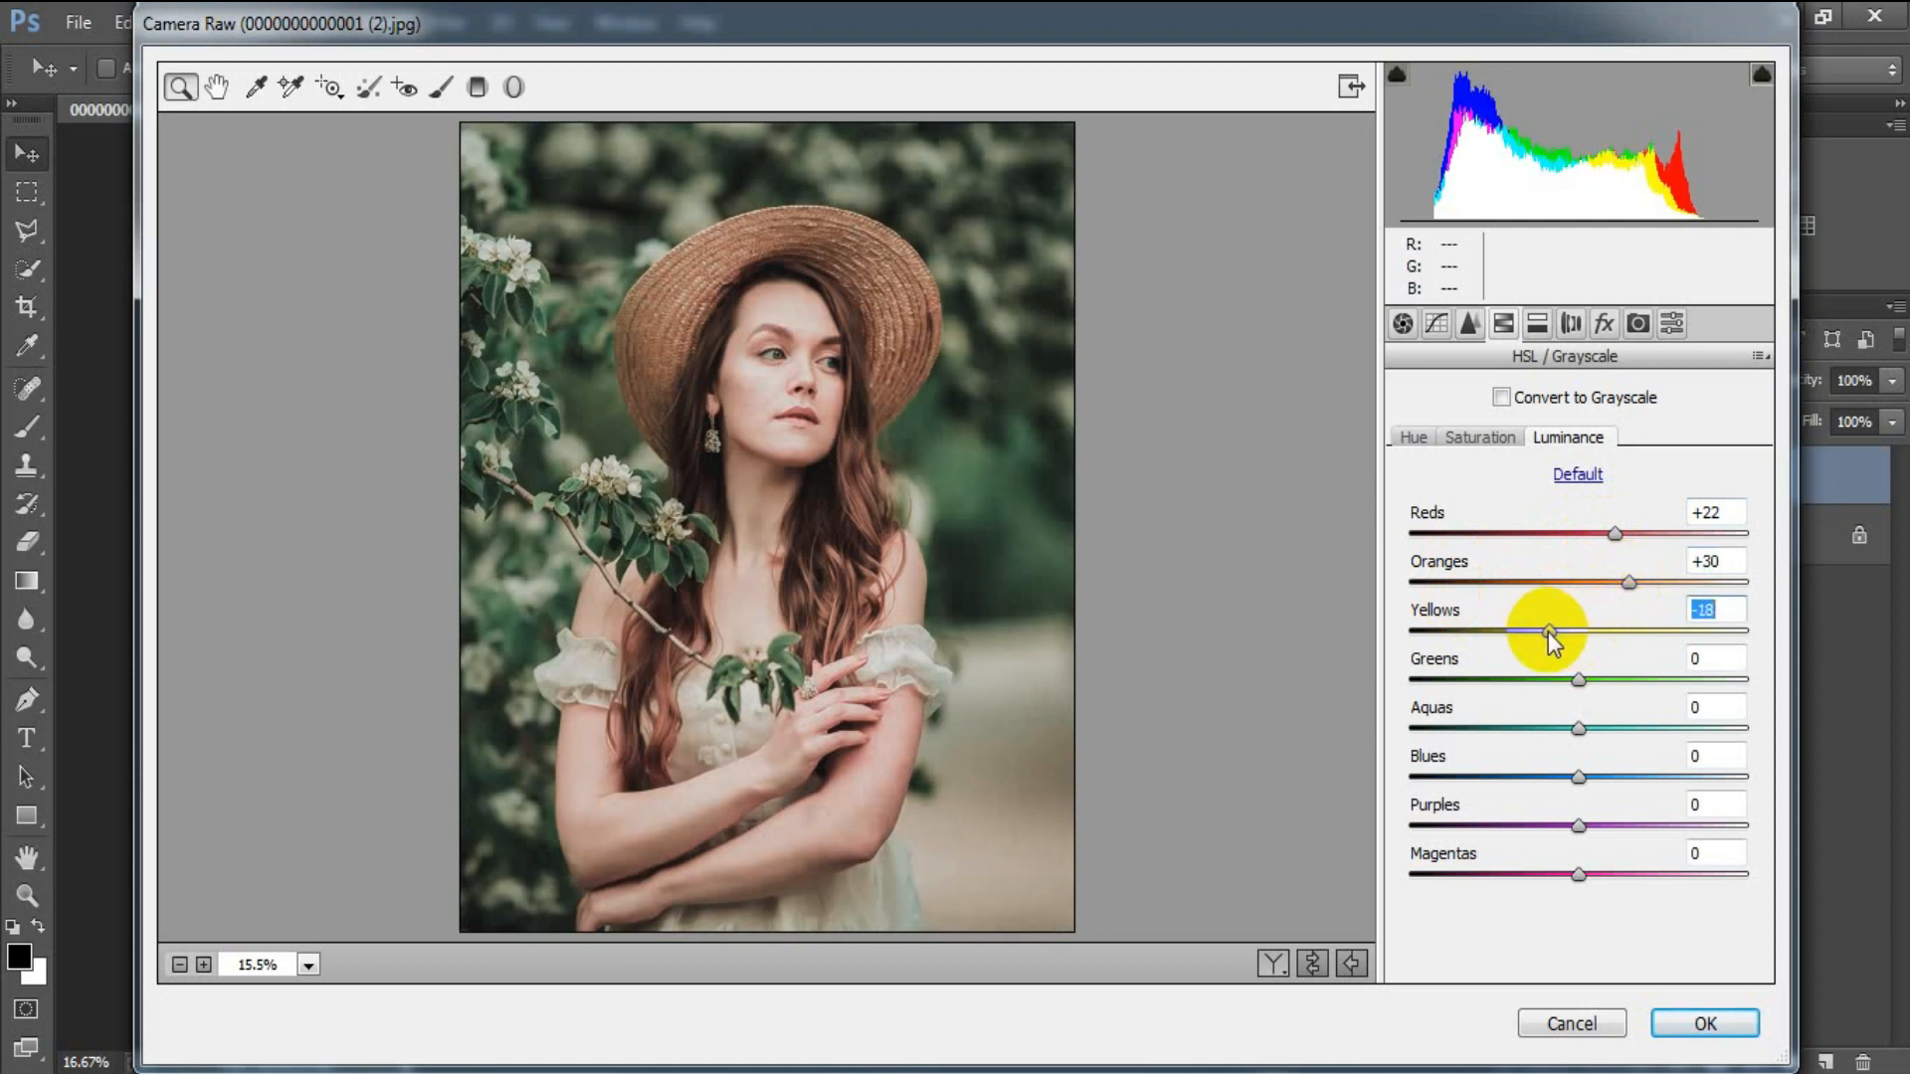
drag(1569, 680, 1527, 683)
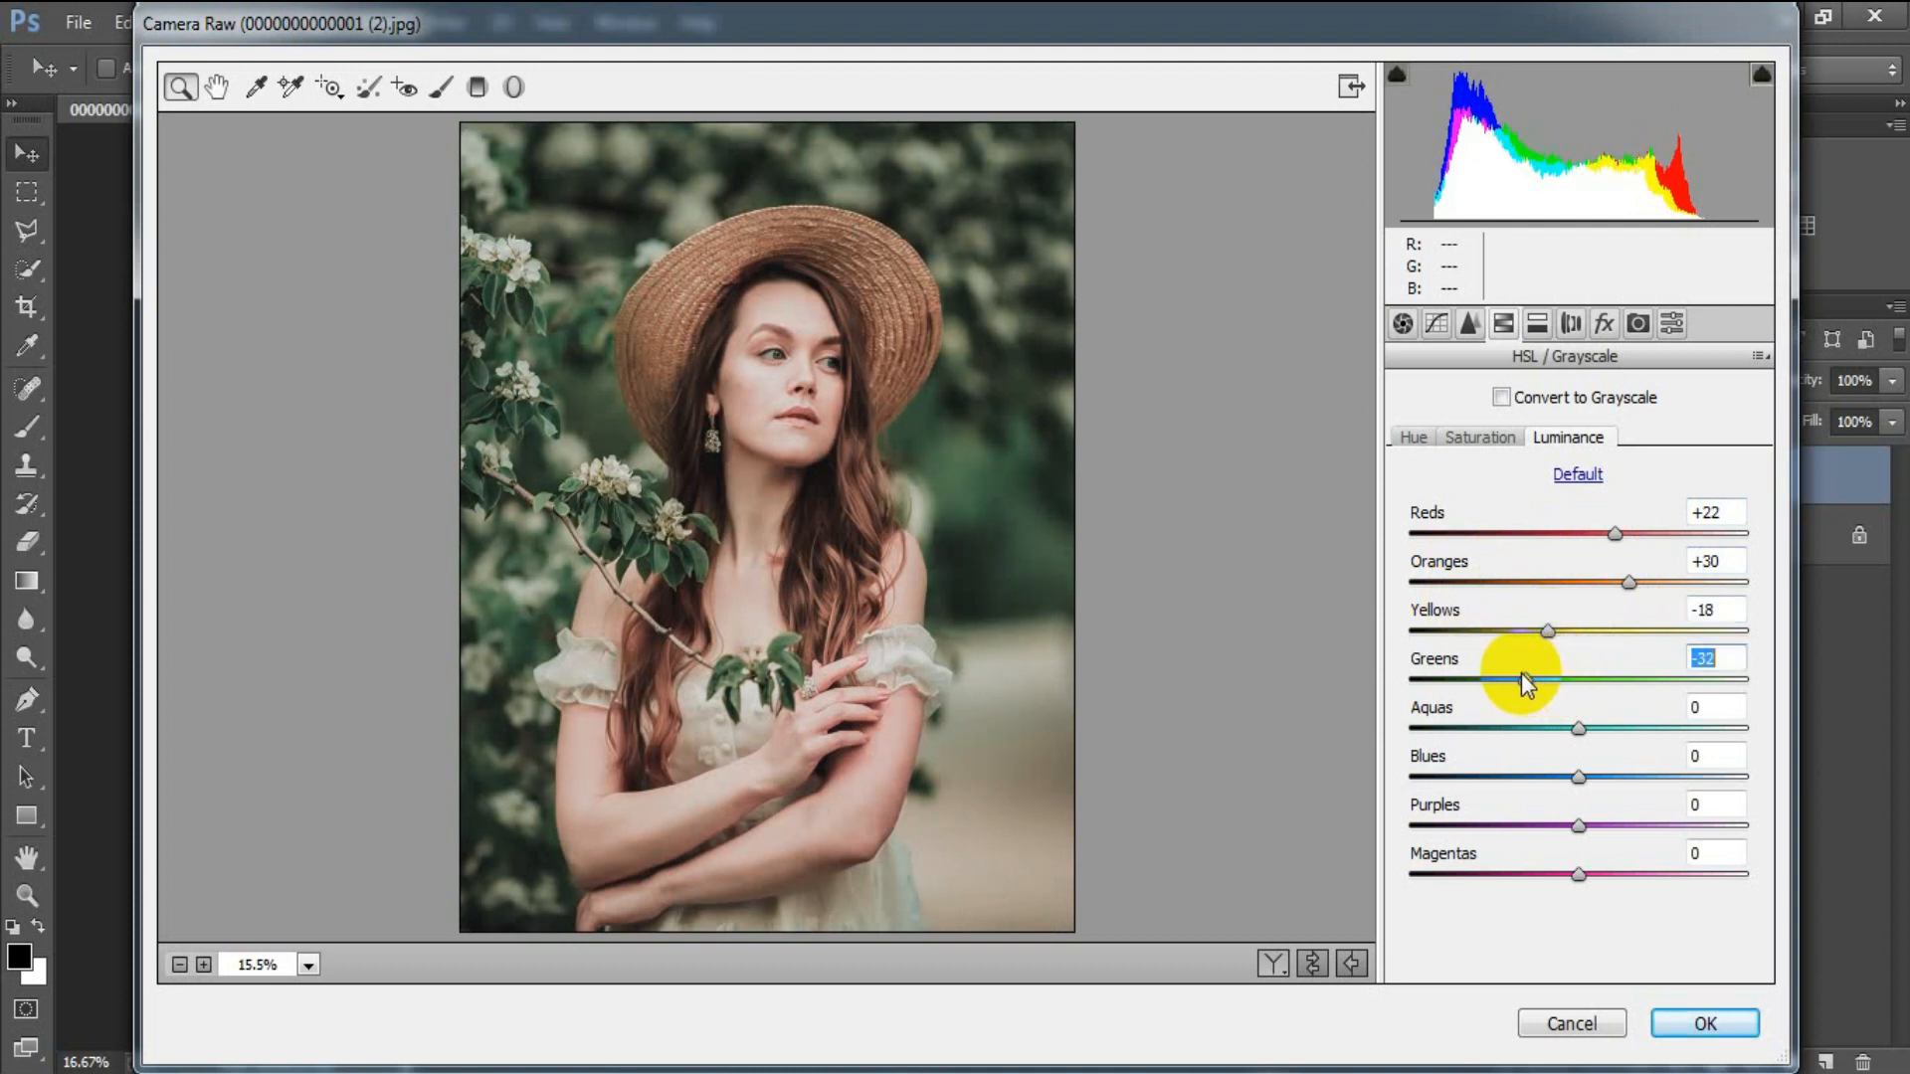
drag(1580, 730, 1508, 729)
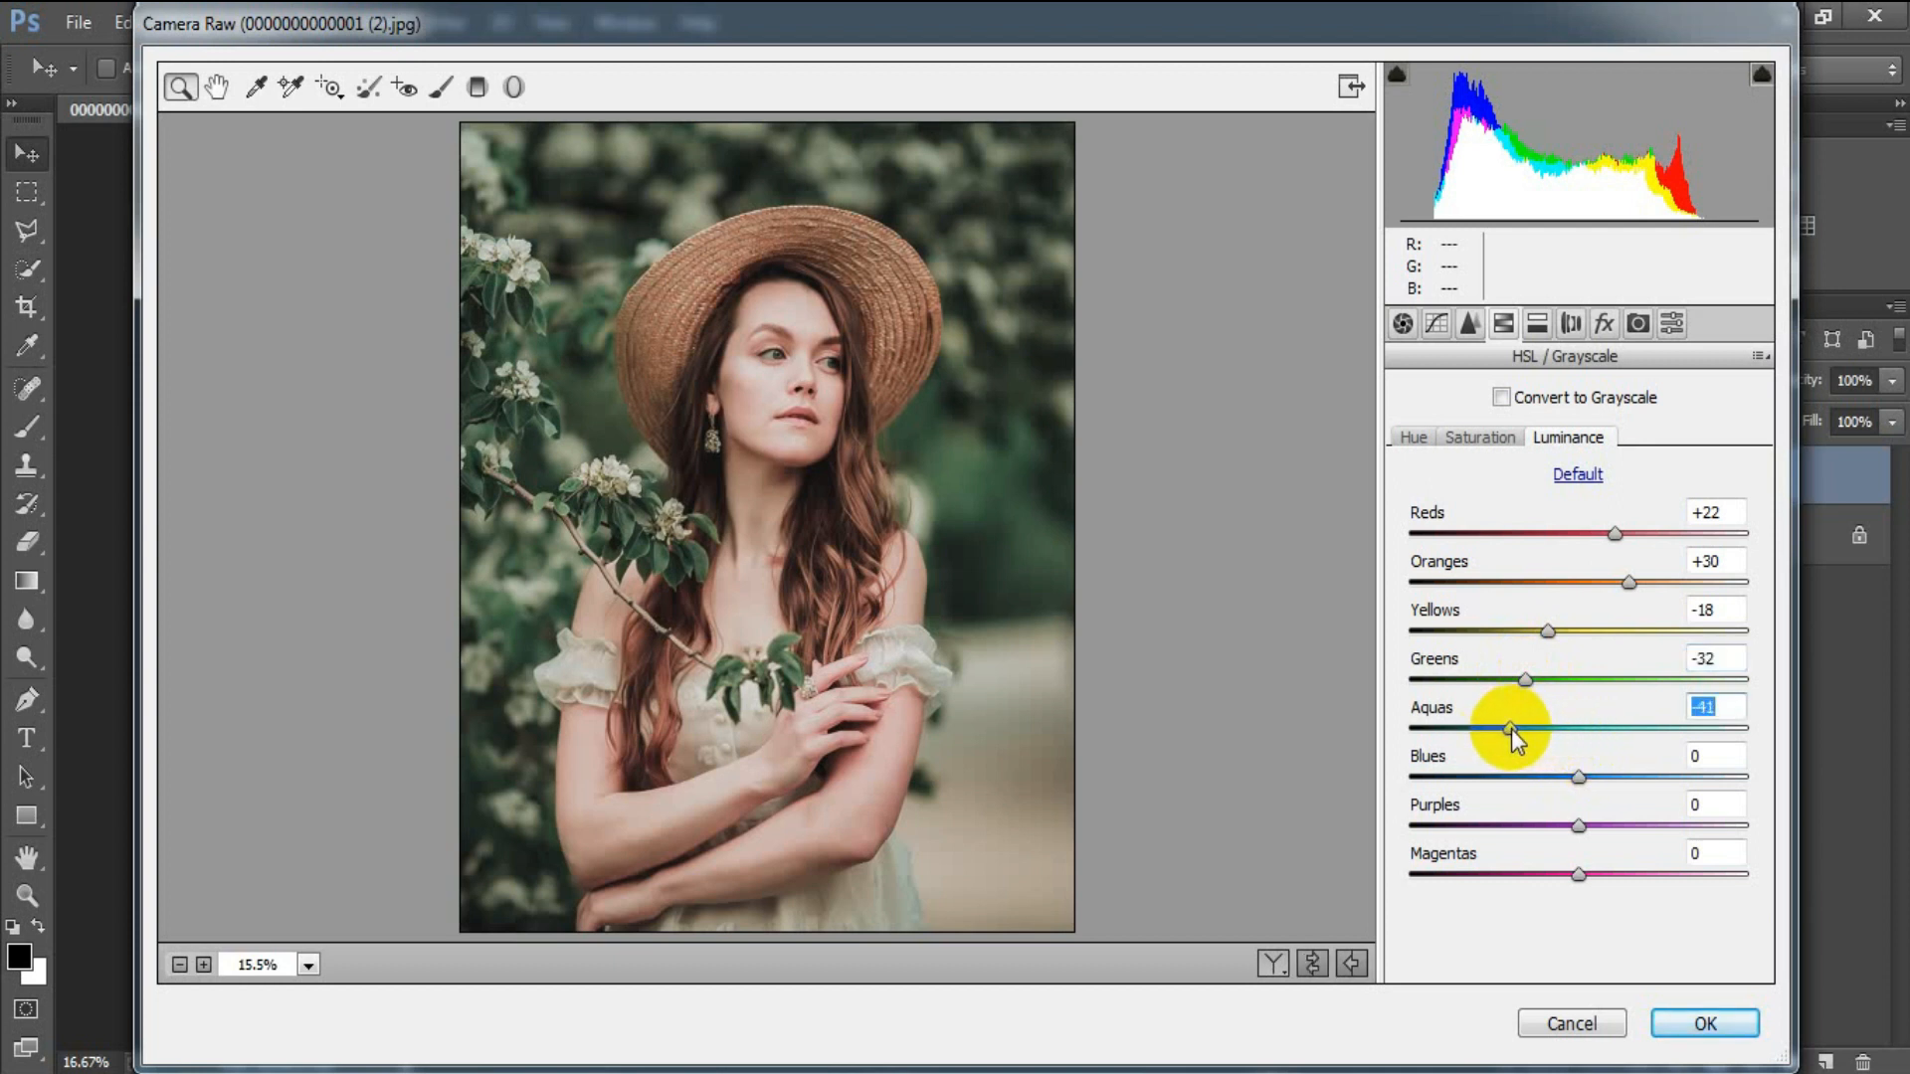
drag(1579, 778, 1500, 781)
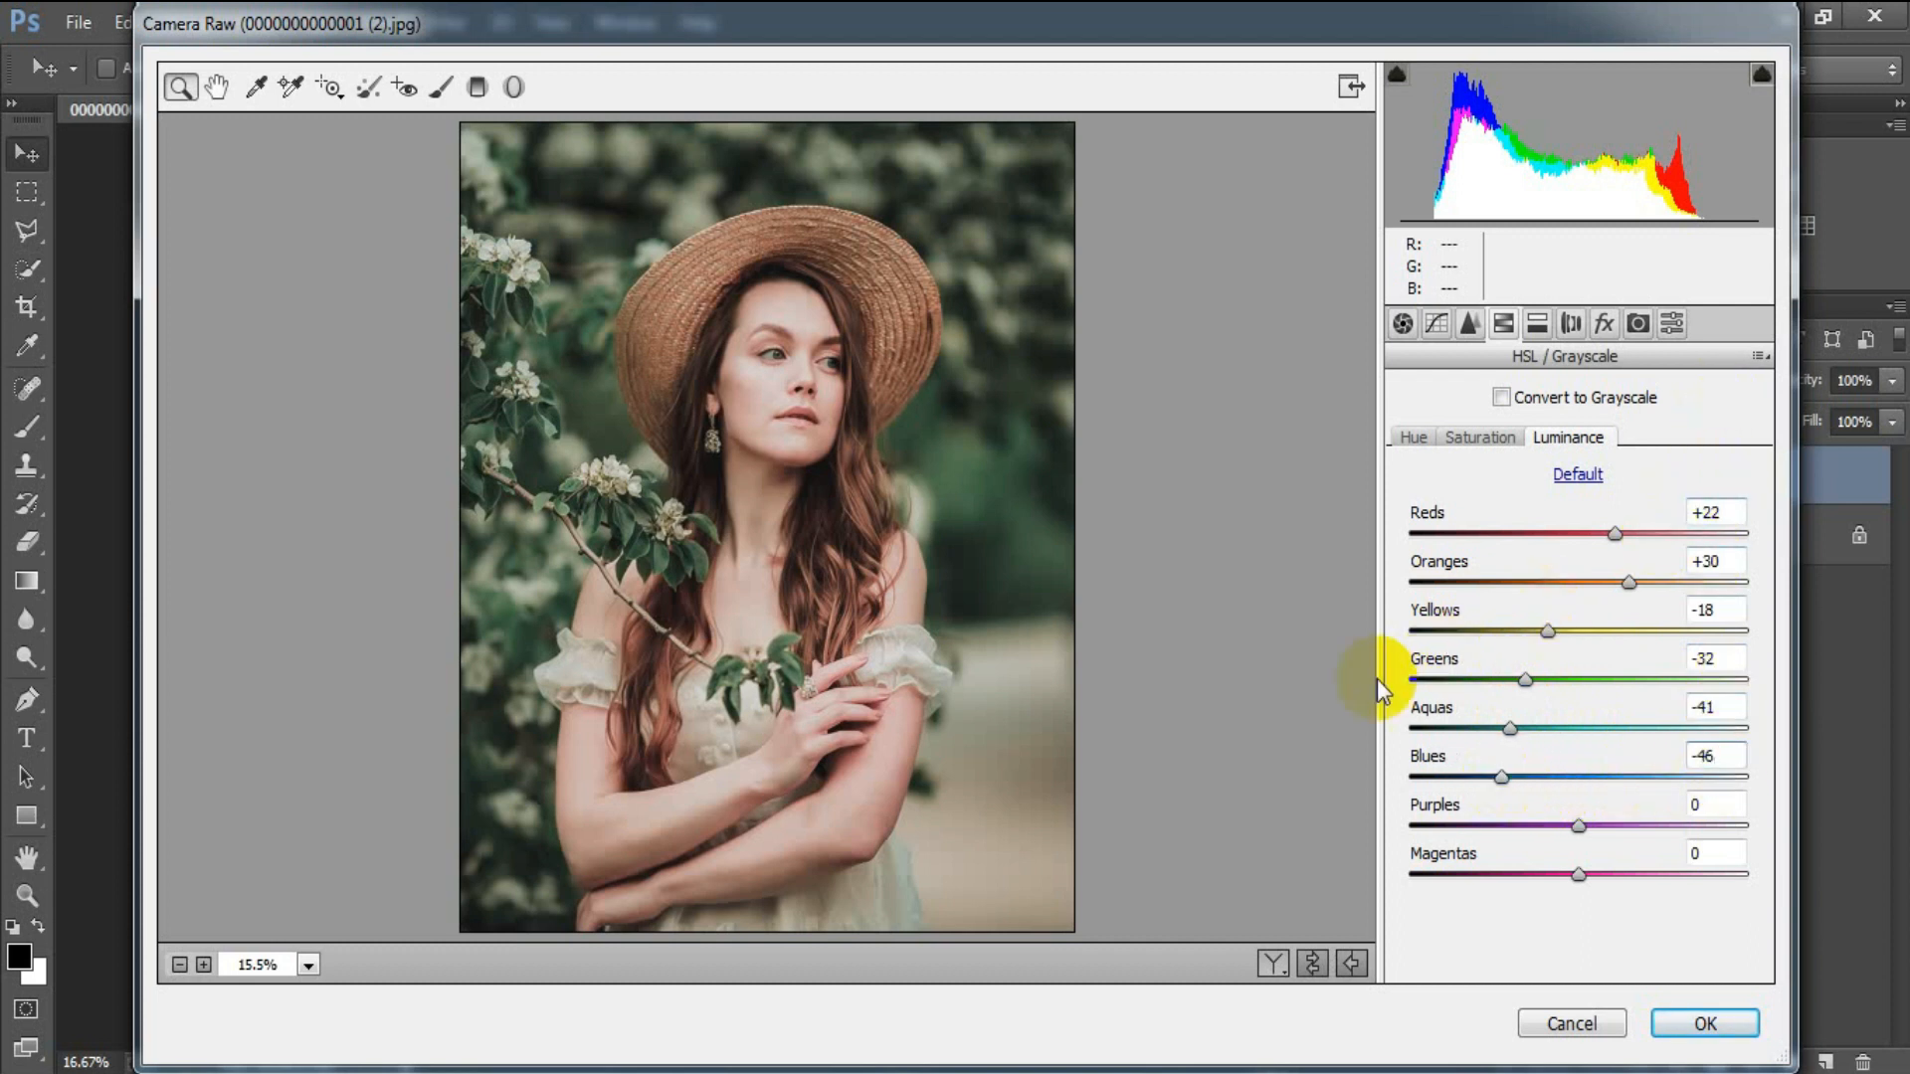
Split-tone highlights to hue 59, saturation 15 and shadows to hue 120, saturation 8.
click(1537, 324)
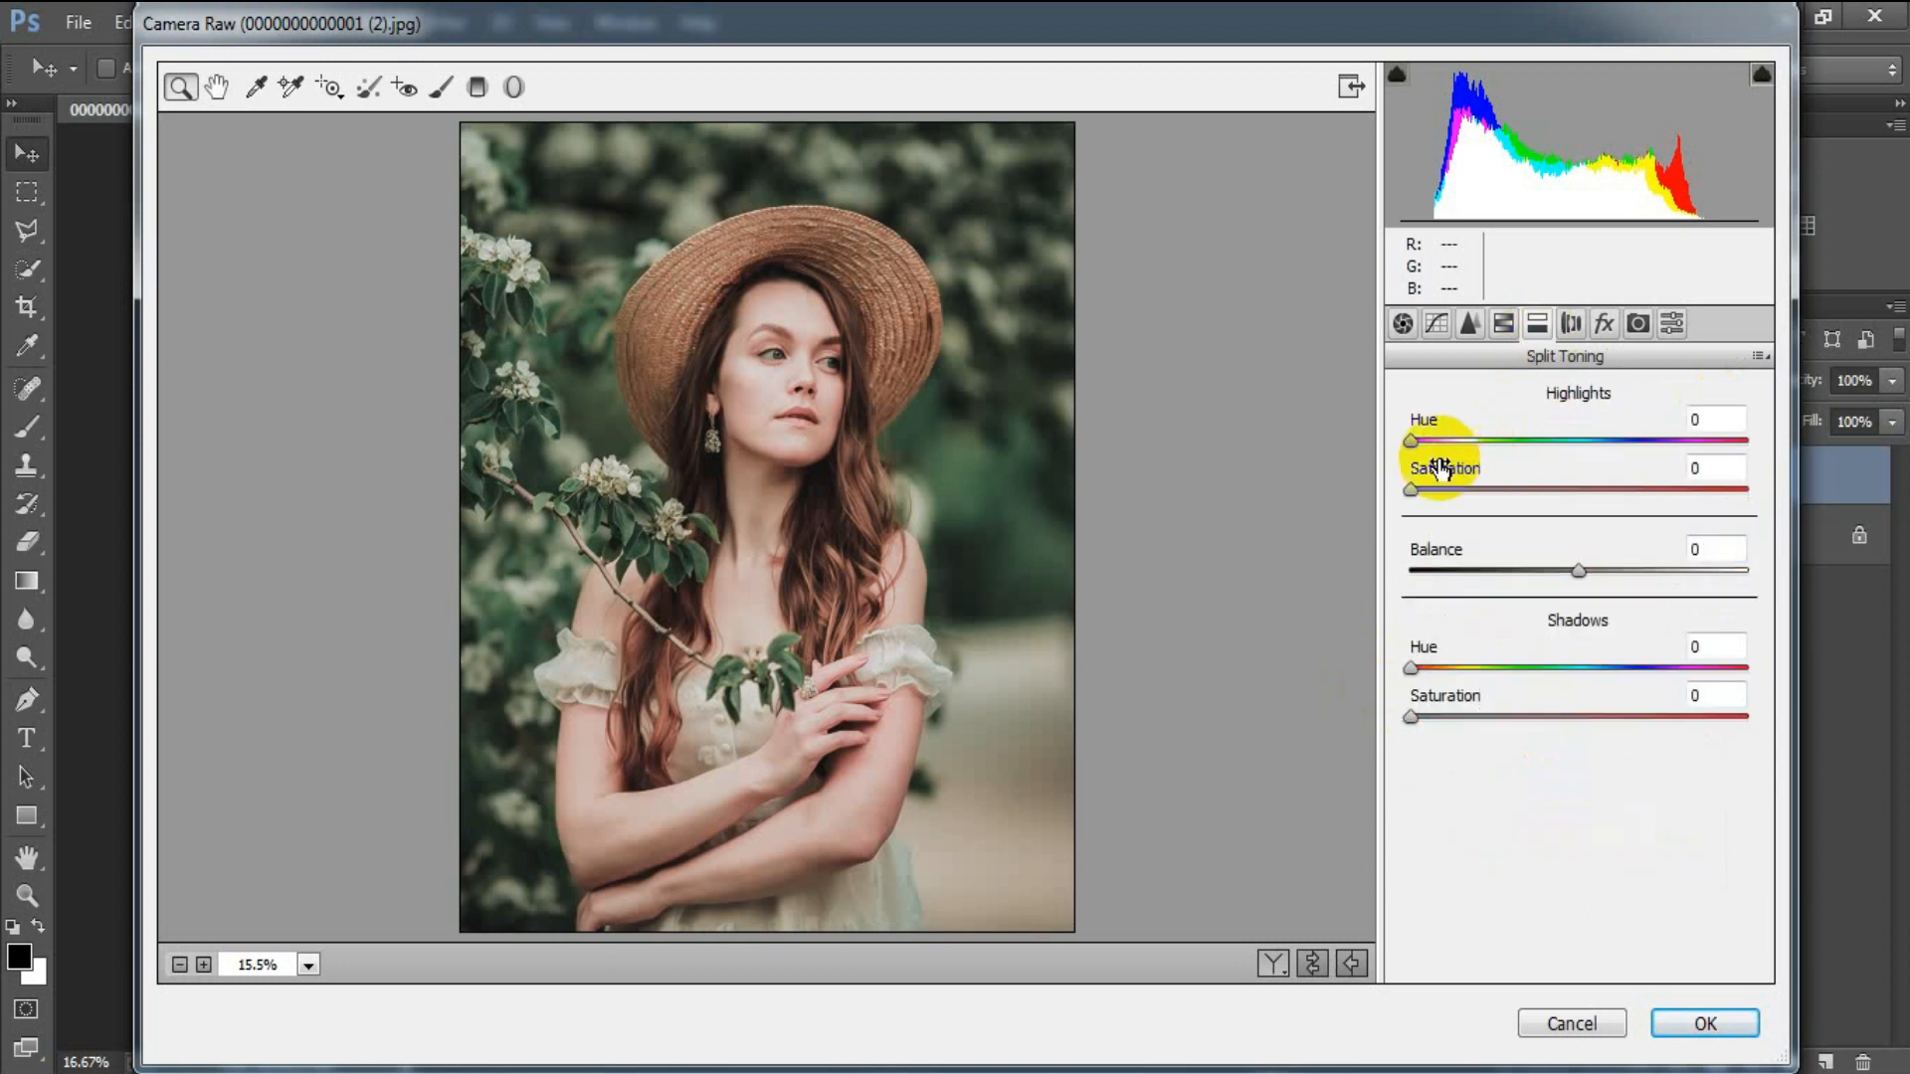
drag(1413, 440, 1463, 493)
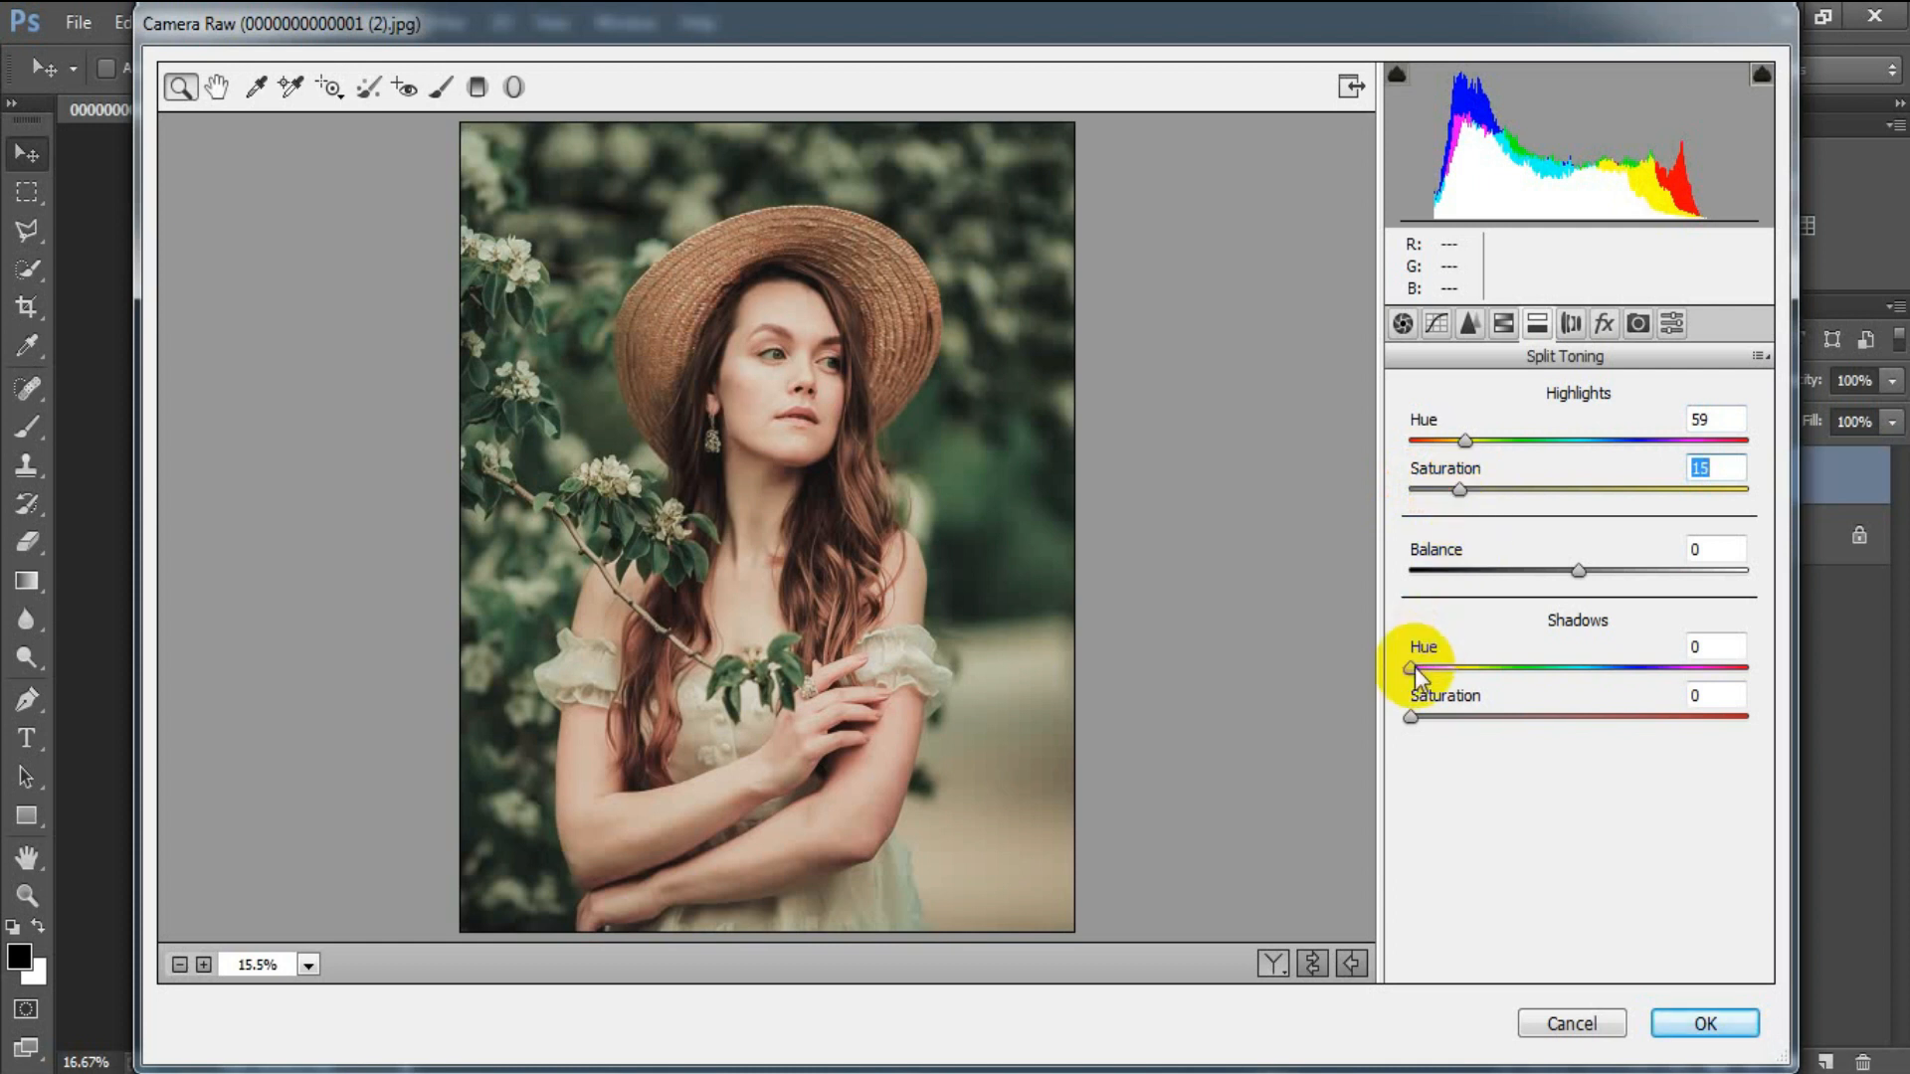
drag(1415, 669, 1530, 676)
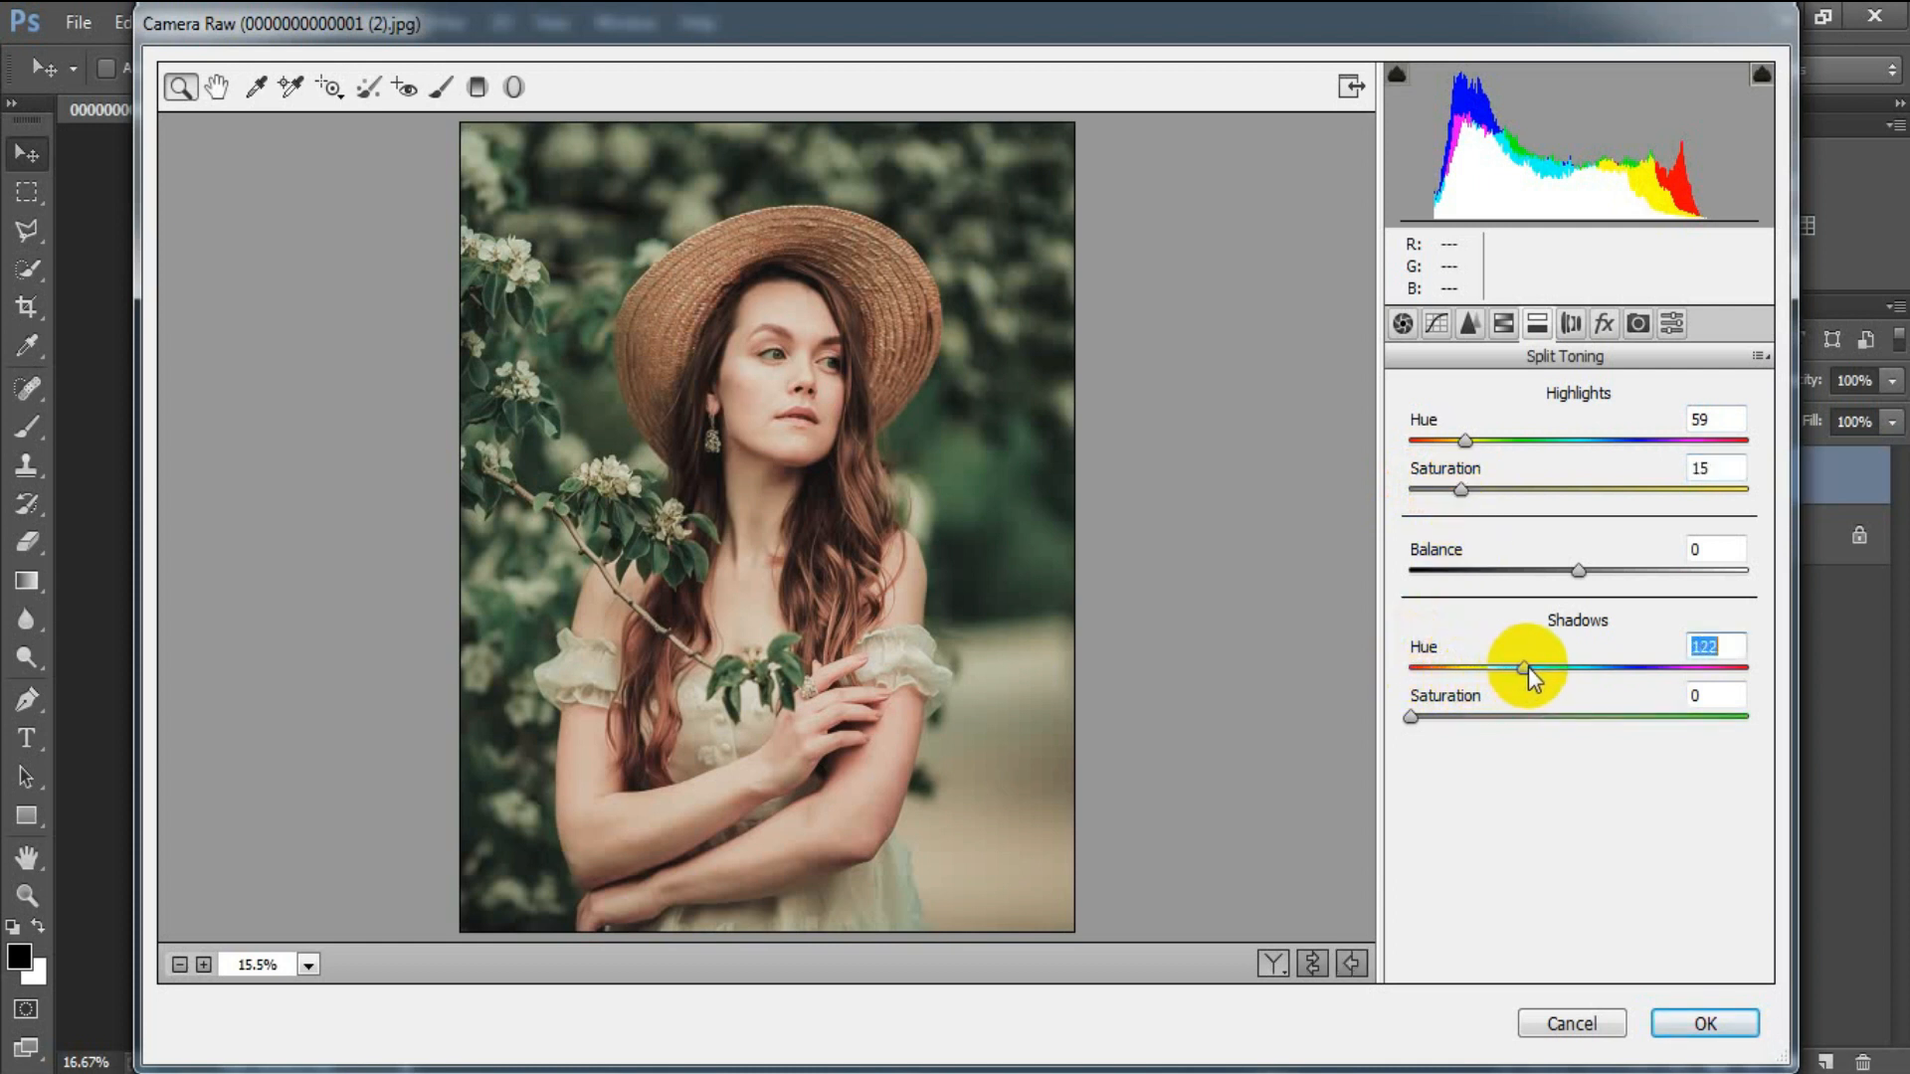
drag(1411, 718, 1437, 718)
click(1703, 696)
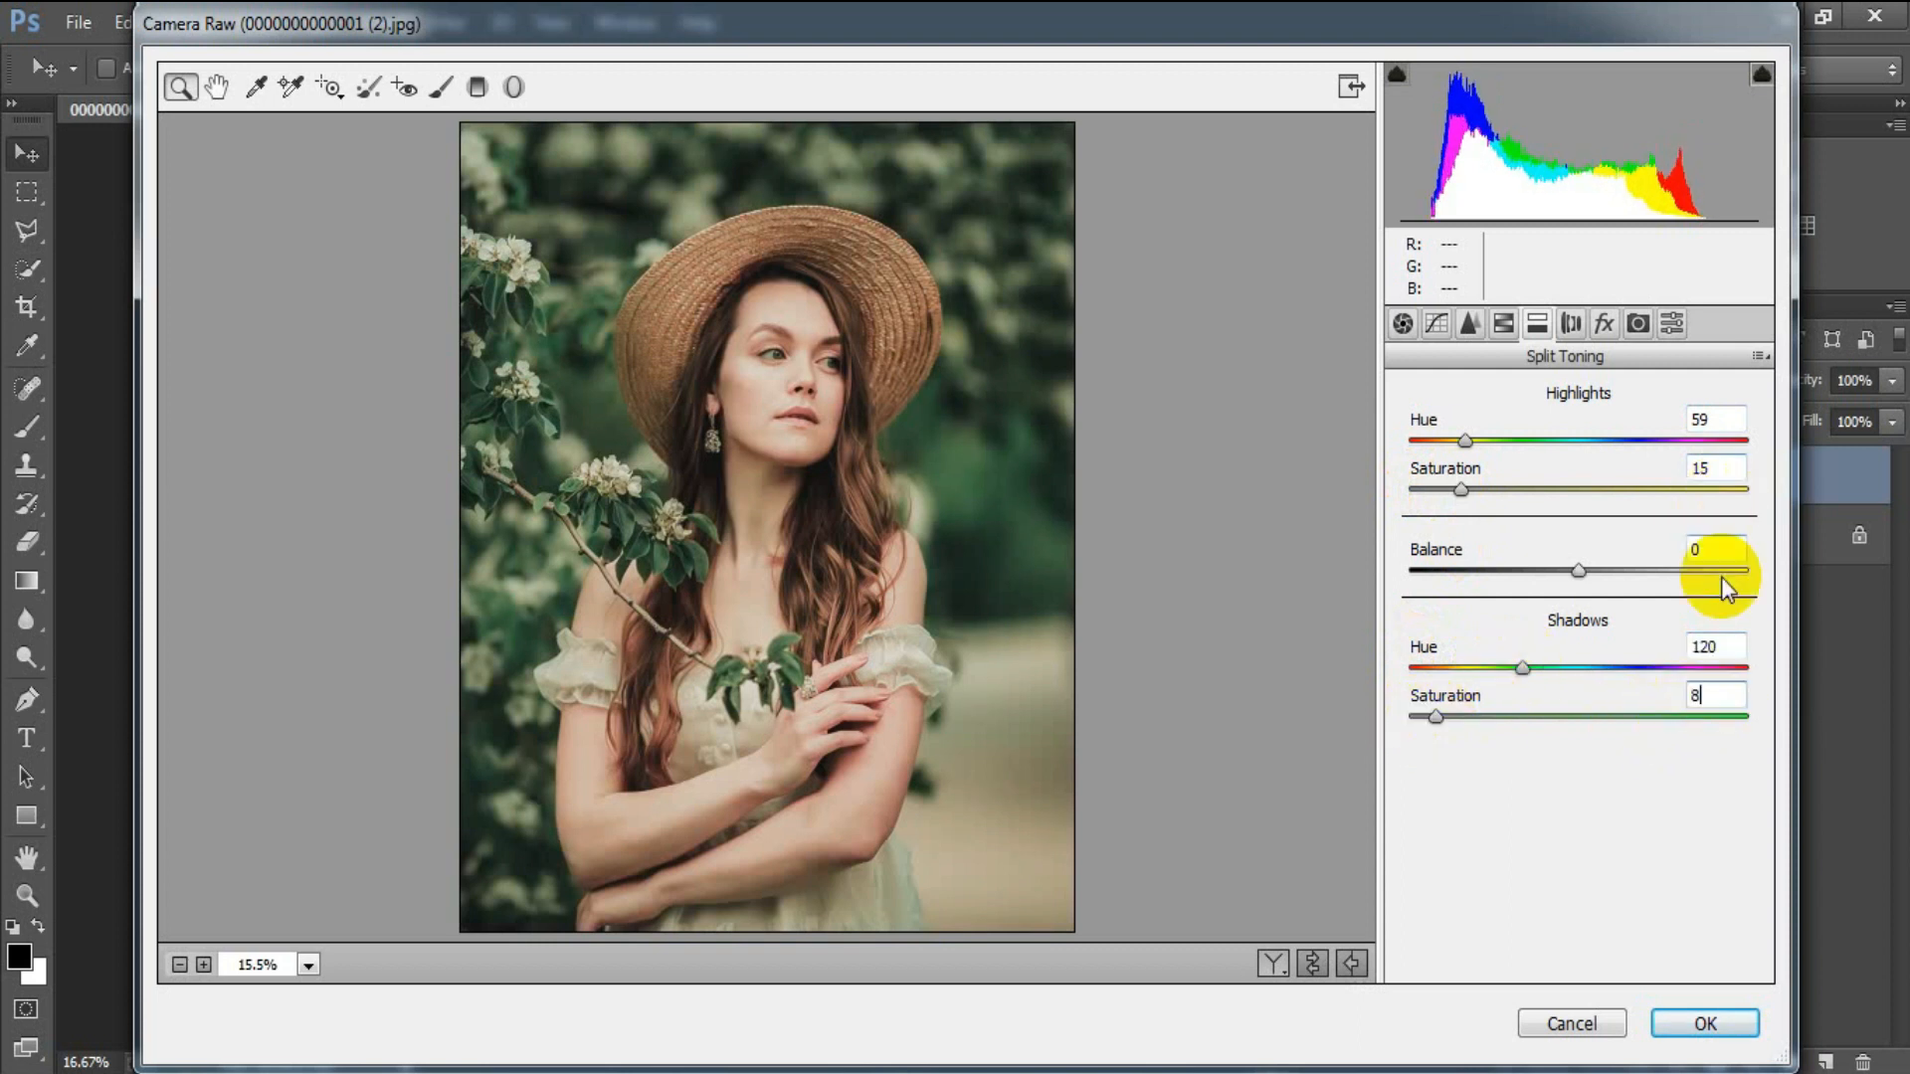
Add a post-crop vignette with Amount -16.
click(1604, 326)
drag(1576, 702, 1550, 700)
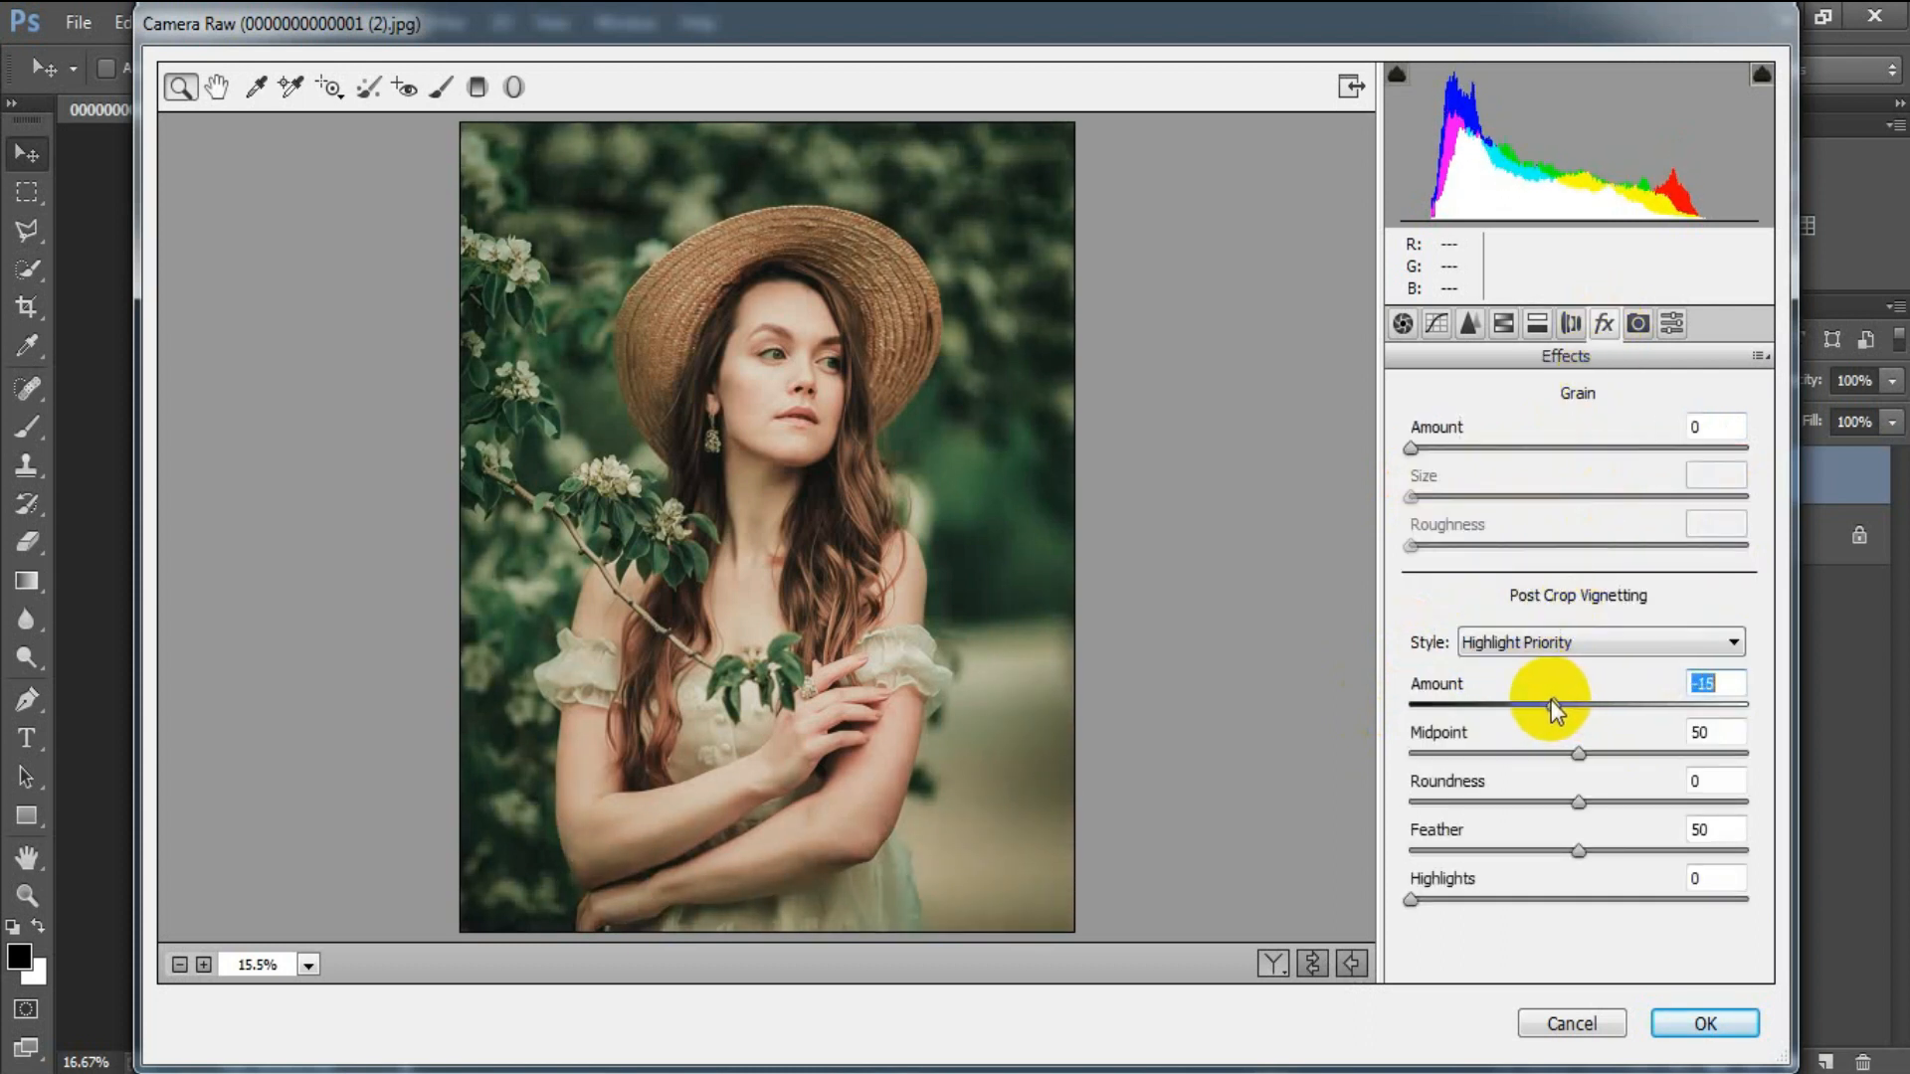
click(1728, 684)
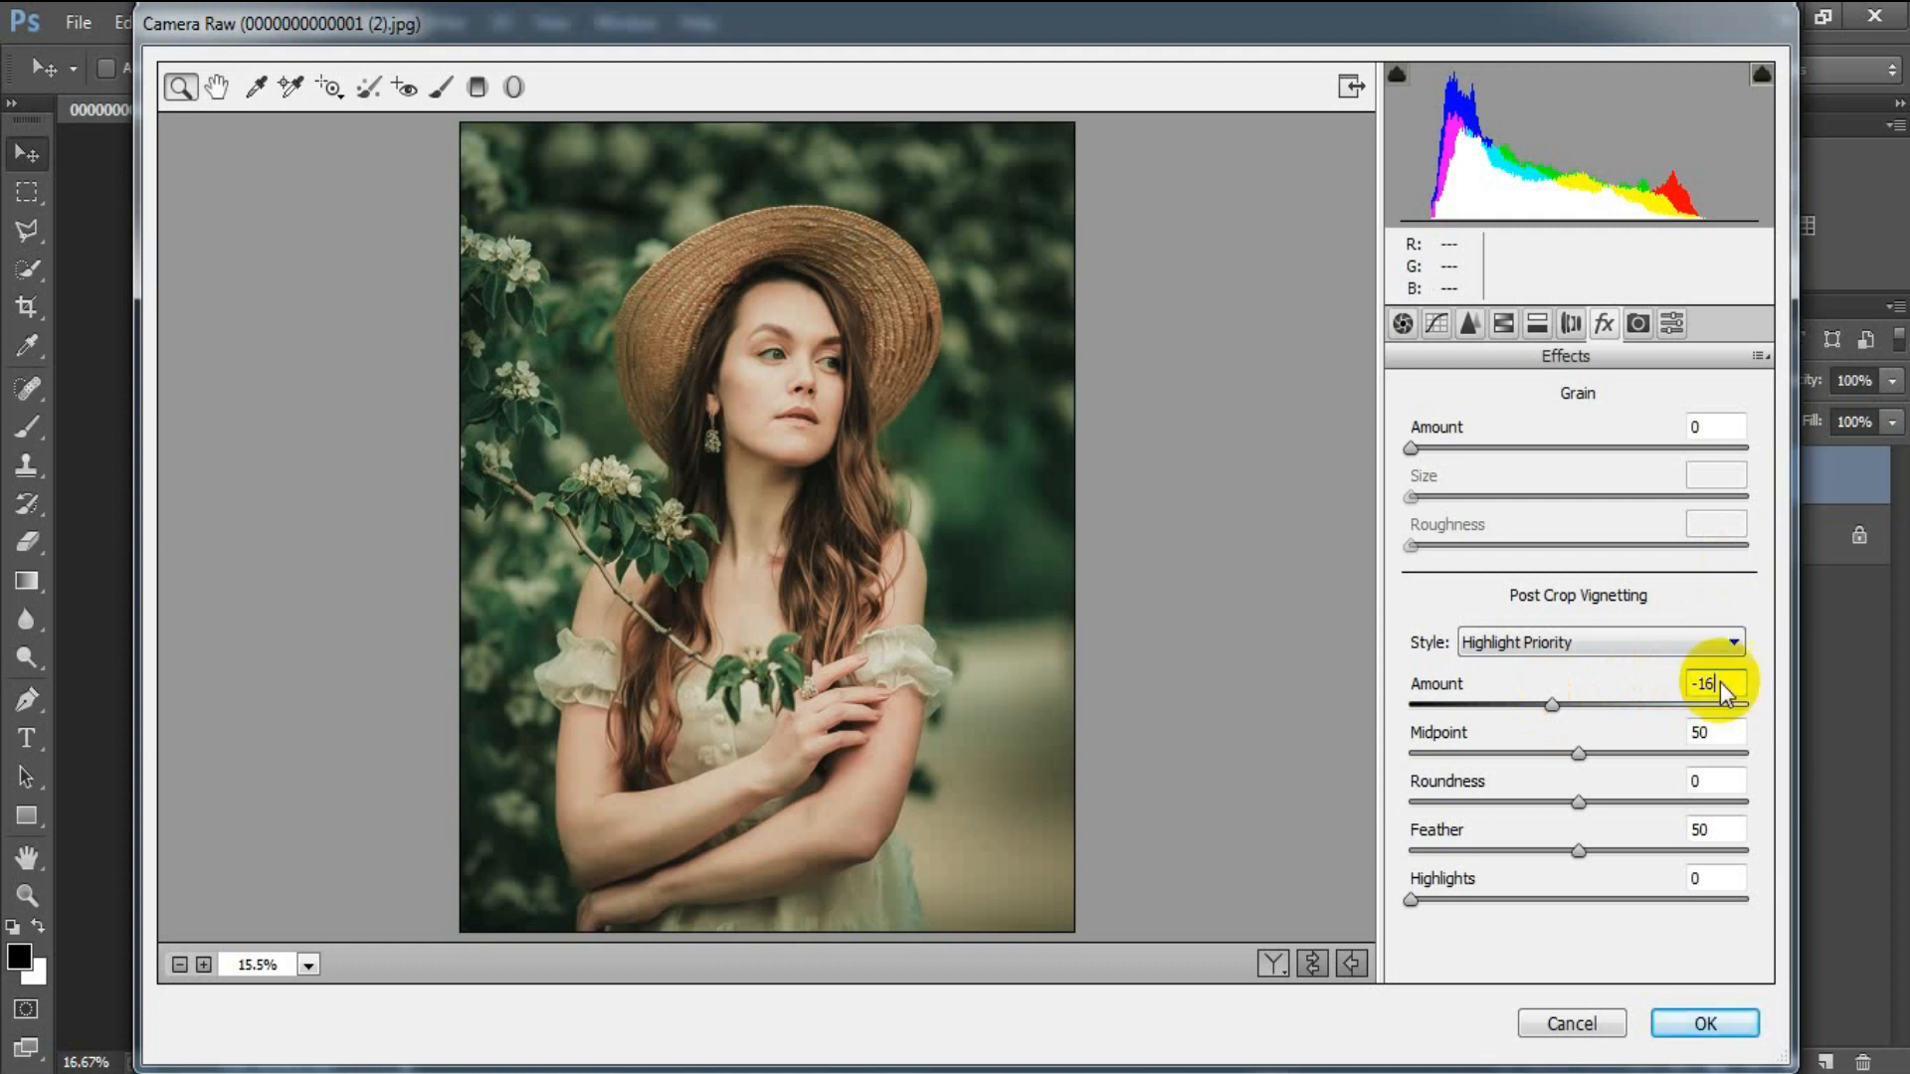
In Camera Calibration, set Shadows Tint -18 and Red Primary Hue +41, Saturation +15.
click(1638, 324)
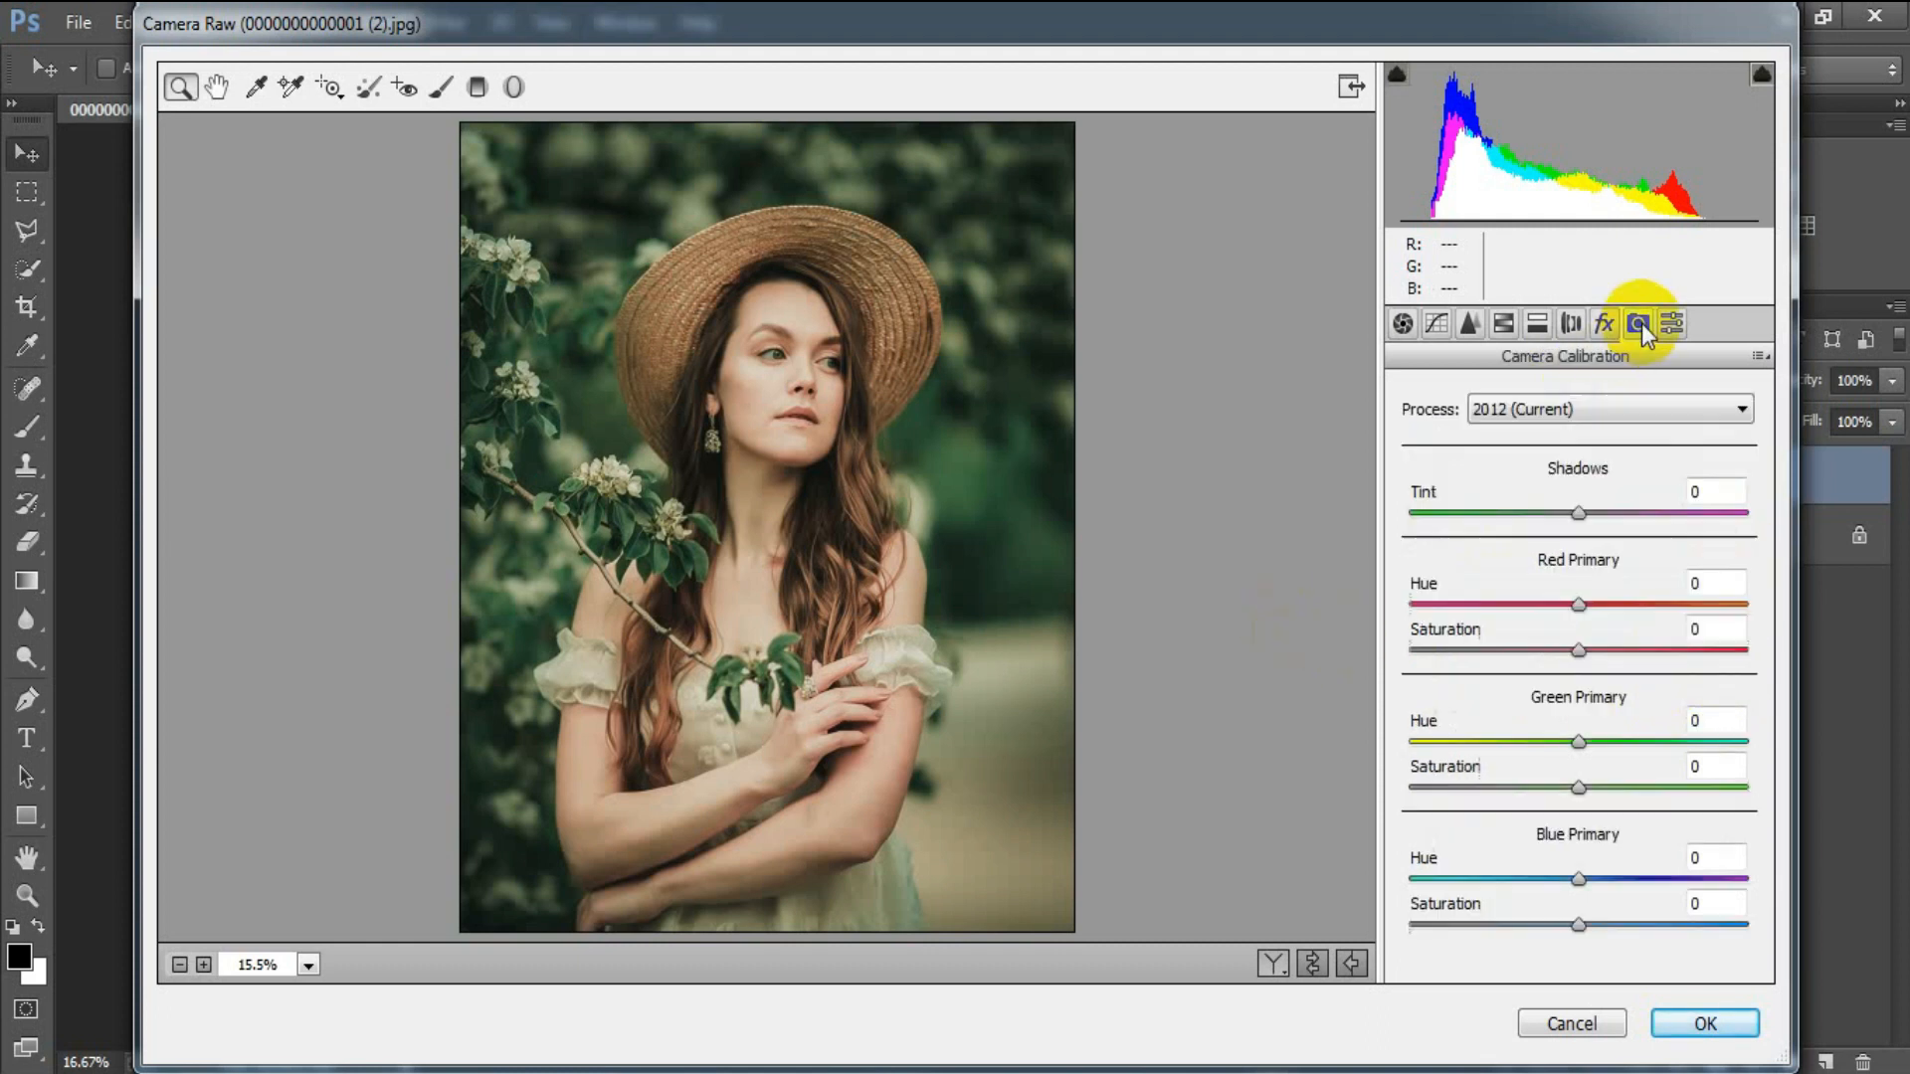
drag(1577, 517, 1547, 526)
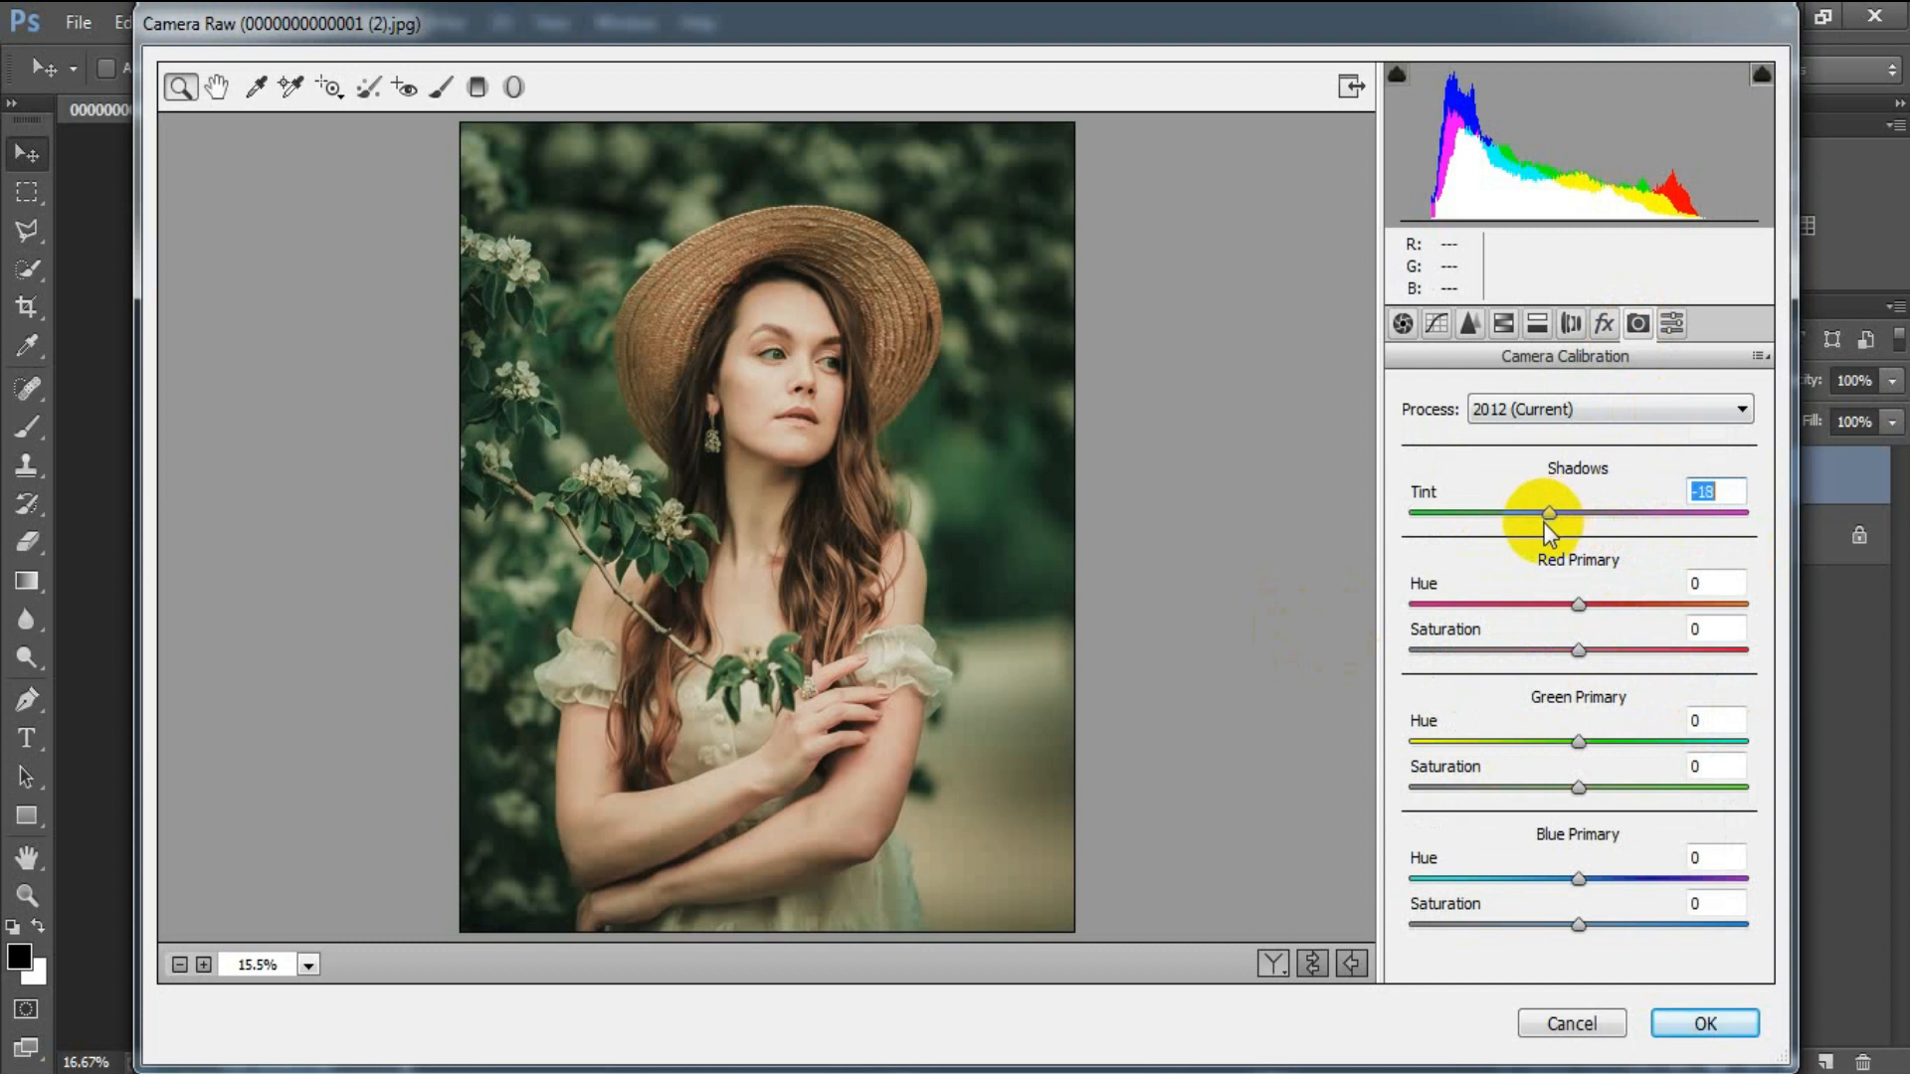
drag(1580, 614, 1646, 617)
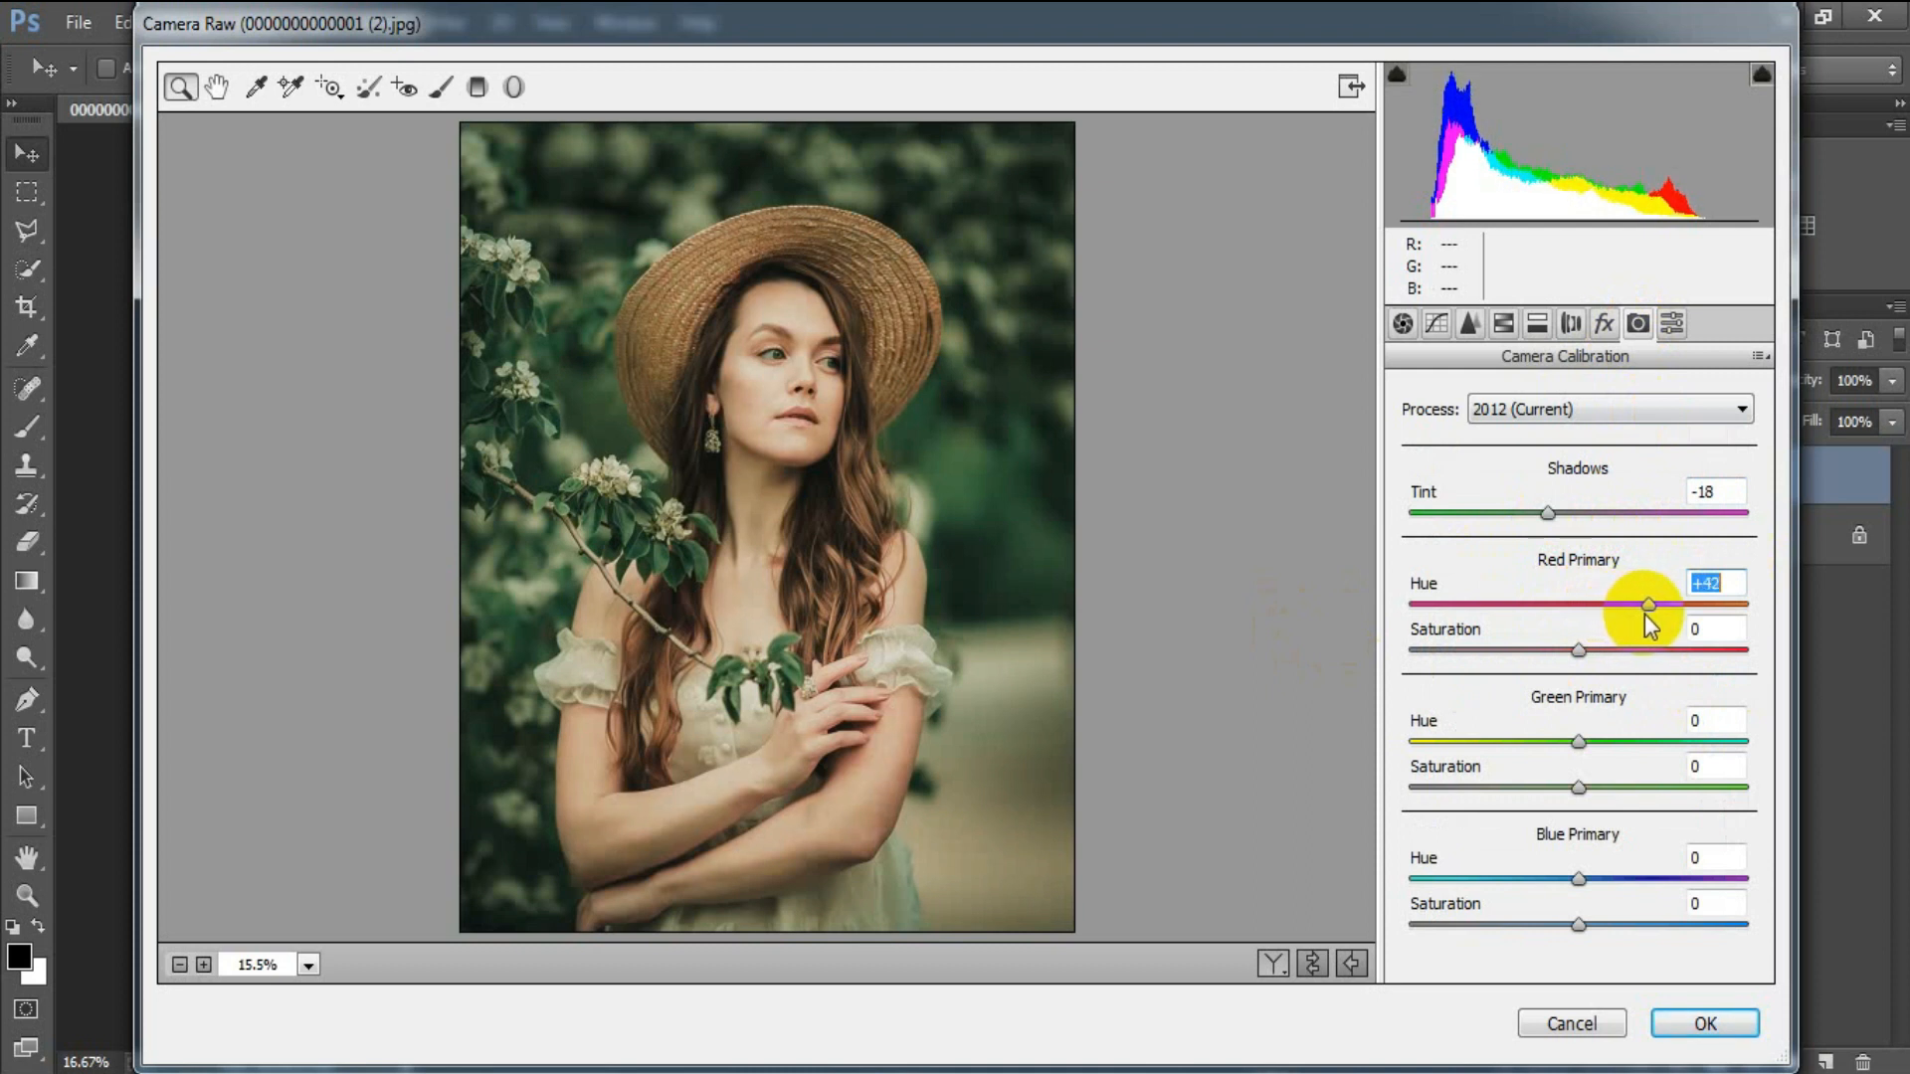
drag(1645, 615, 1613, 651)
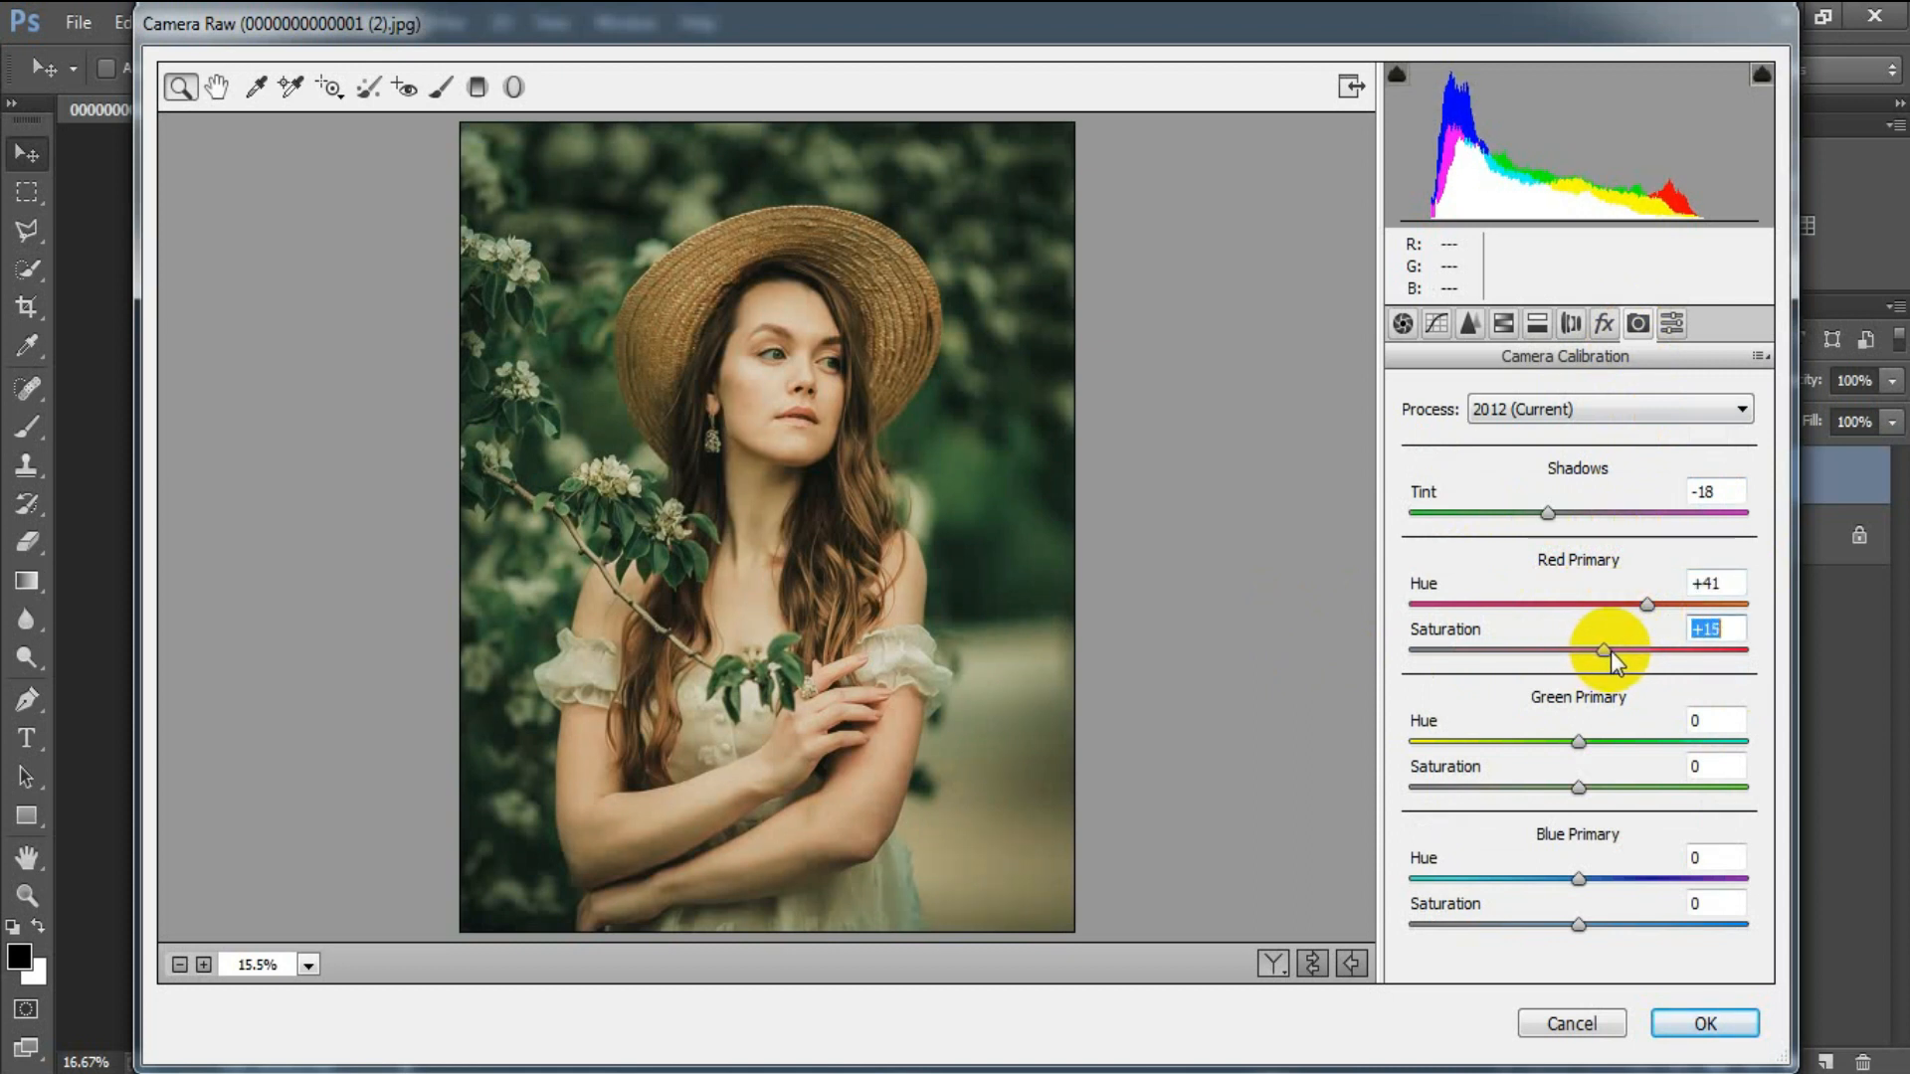
Set Green Primary Hue -25 and Blue Primary Hue -34, Saturation -9.
drag(1579, 743, 1537, 756)
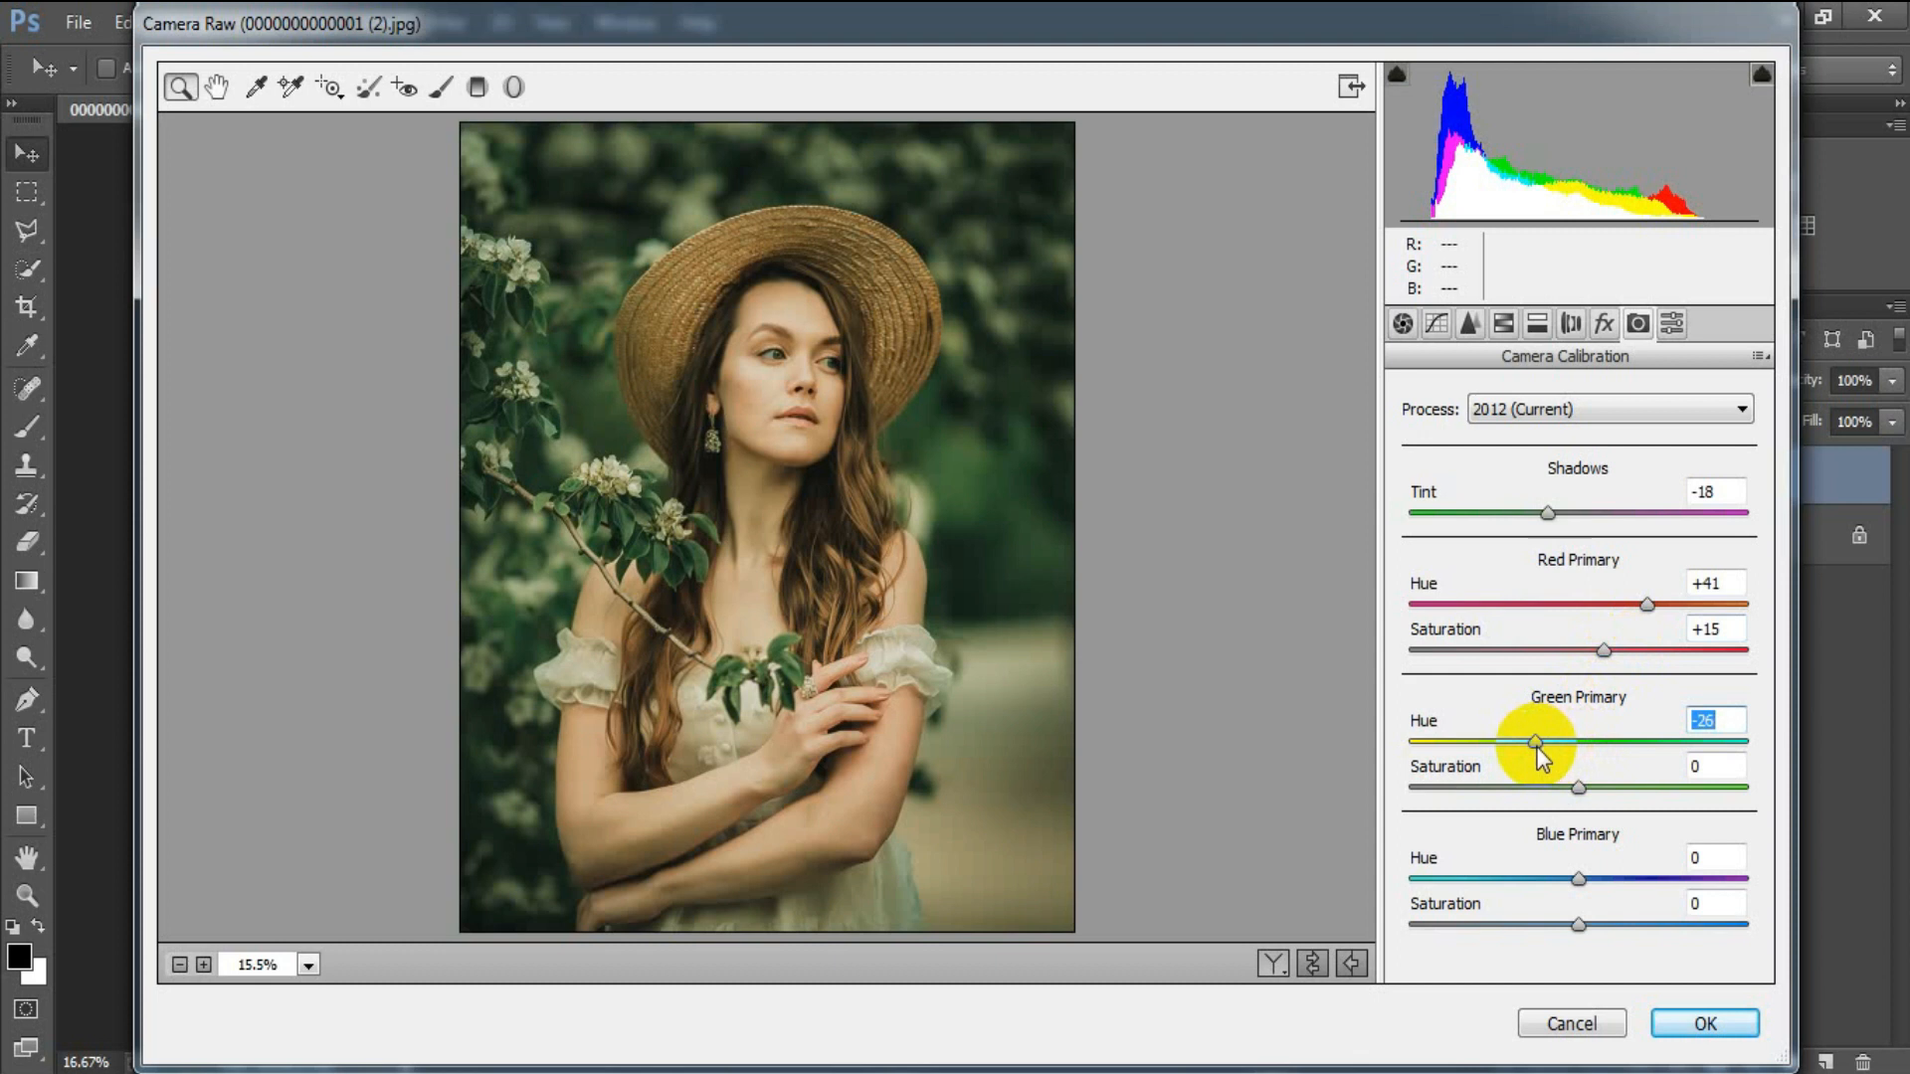
drag(1537, 754, 1540, 756)
drag(1579, 879, 1524, 880)
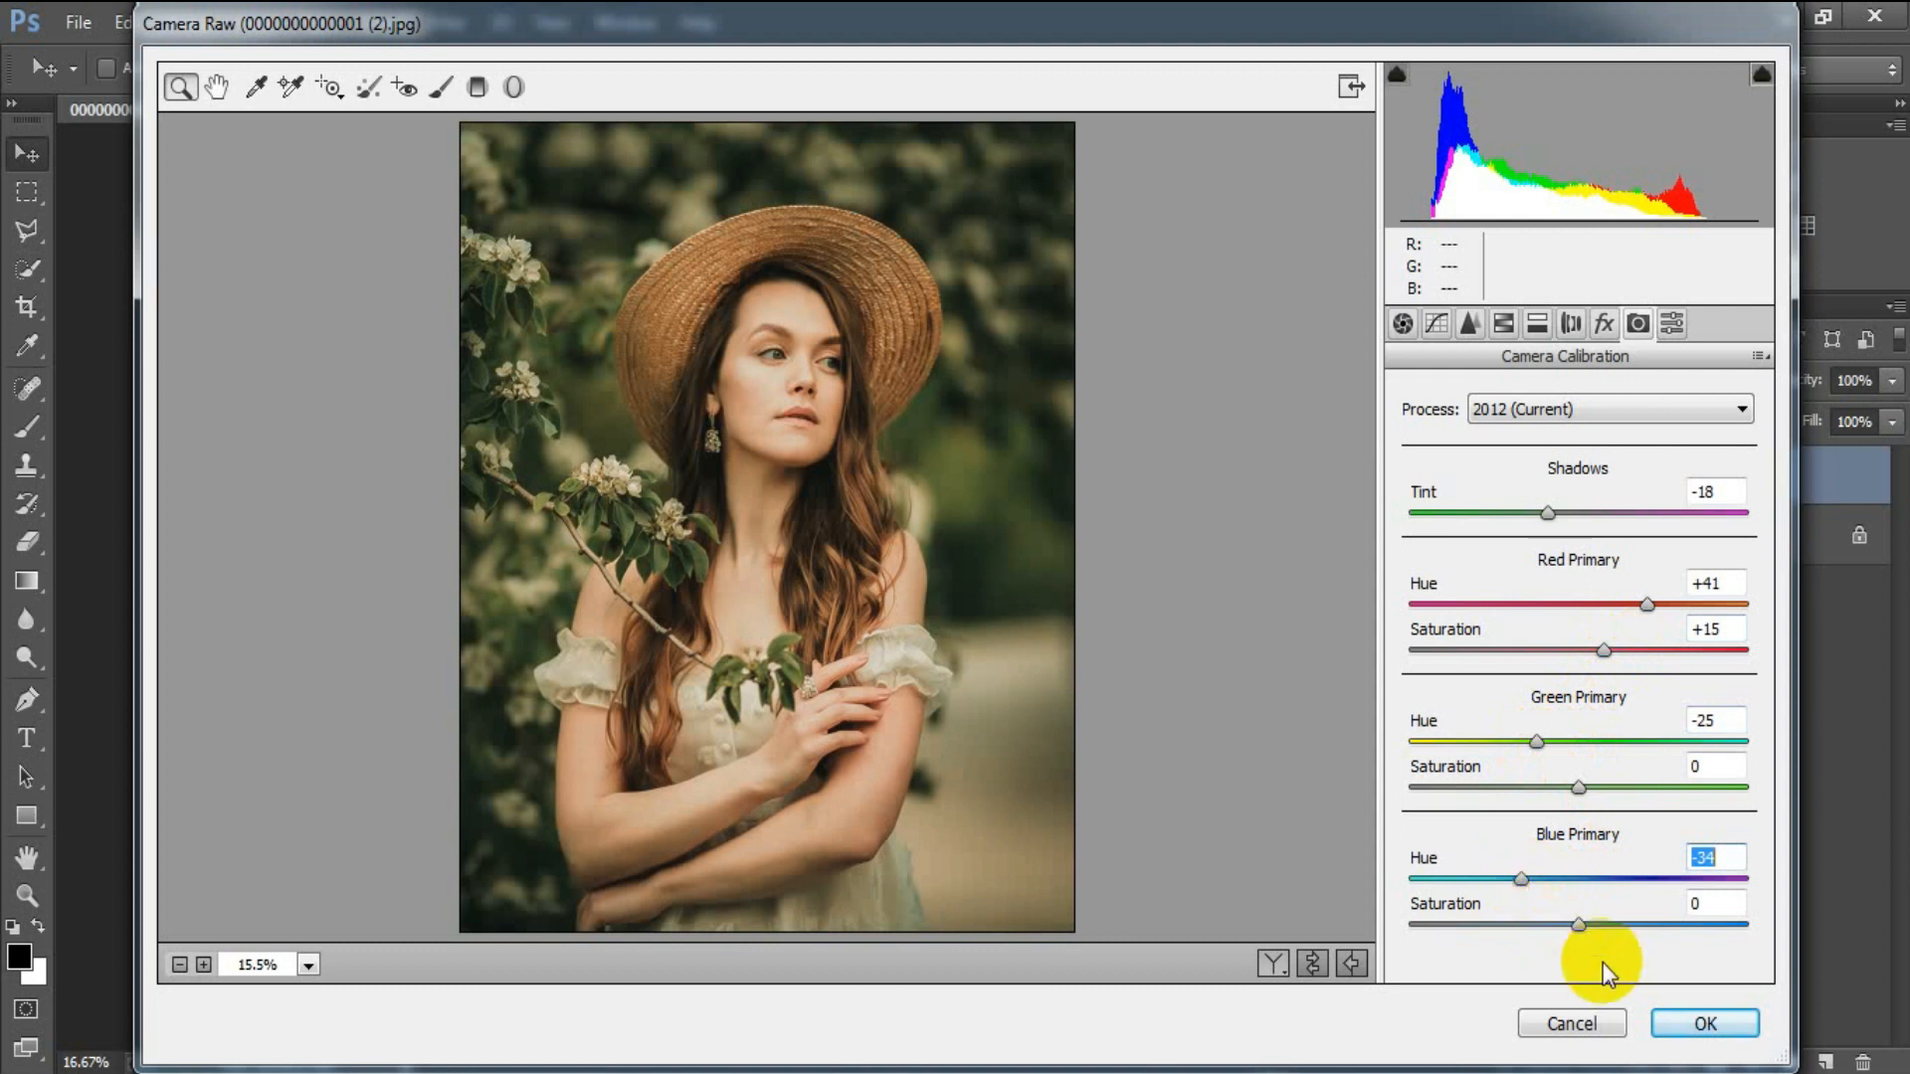
drag(1578, 928, 1562, 925)
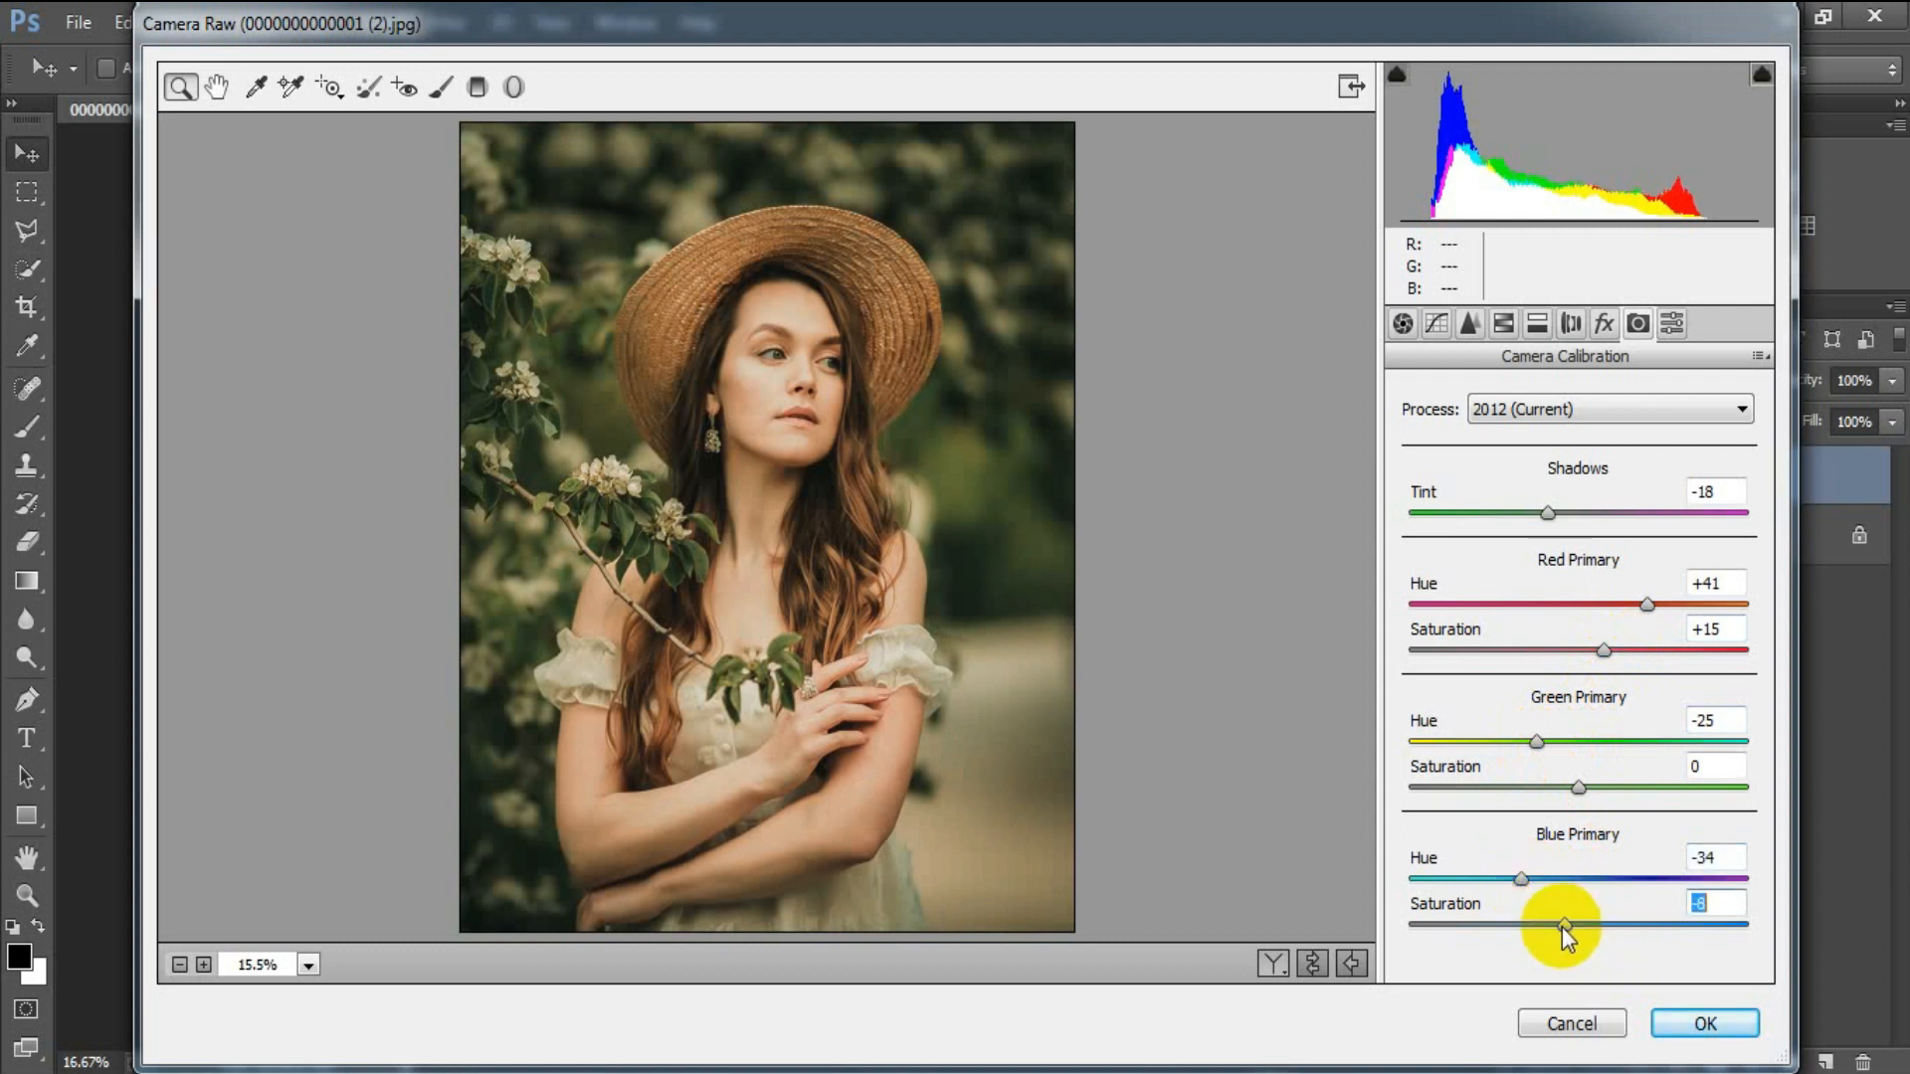
click(1733, 902)
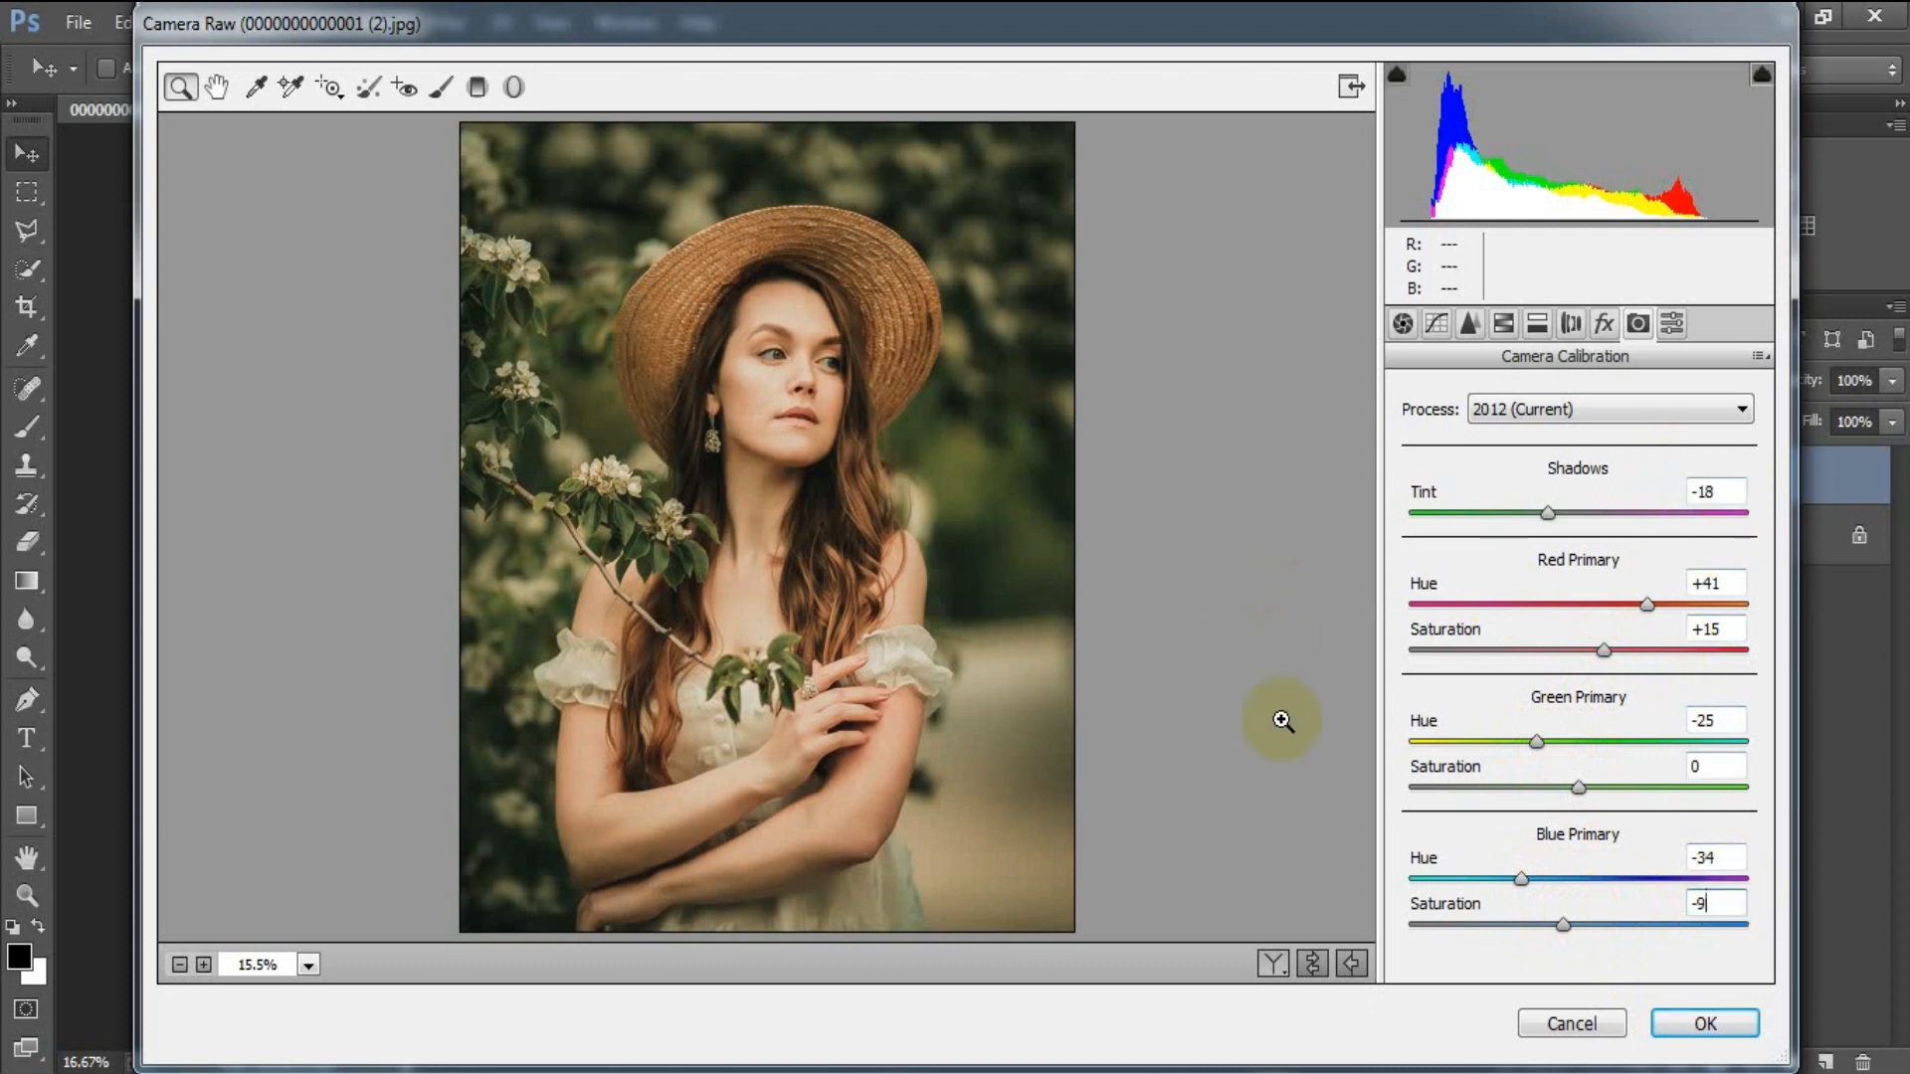
Compare the before and after views, then apply the grade to Layer 1.
click(1313, 965)
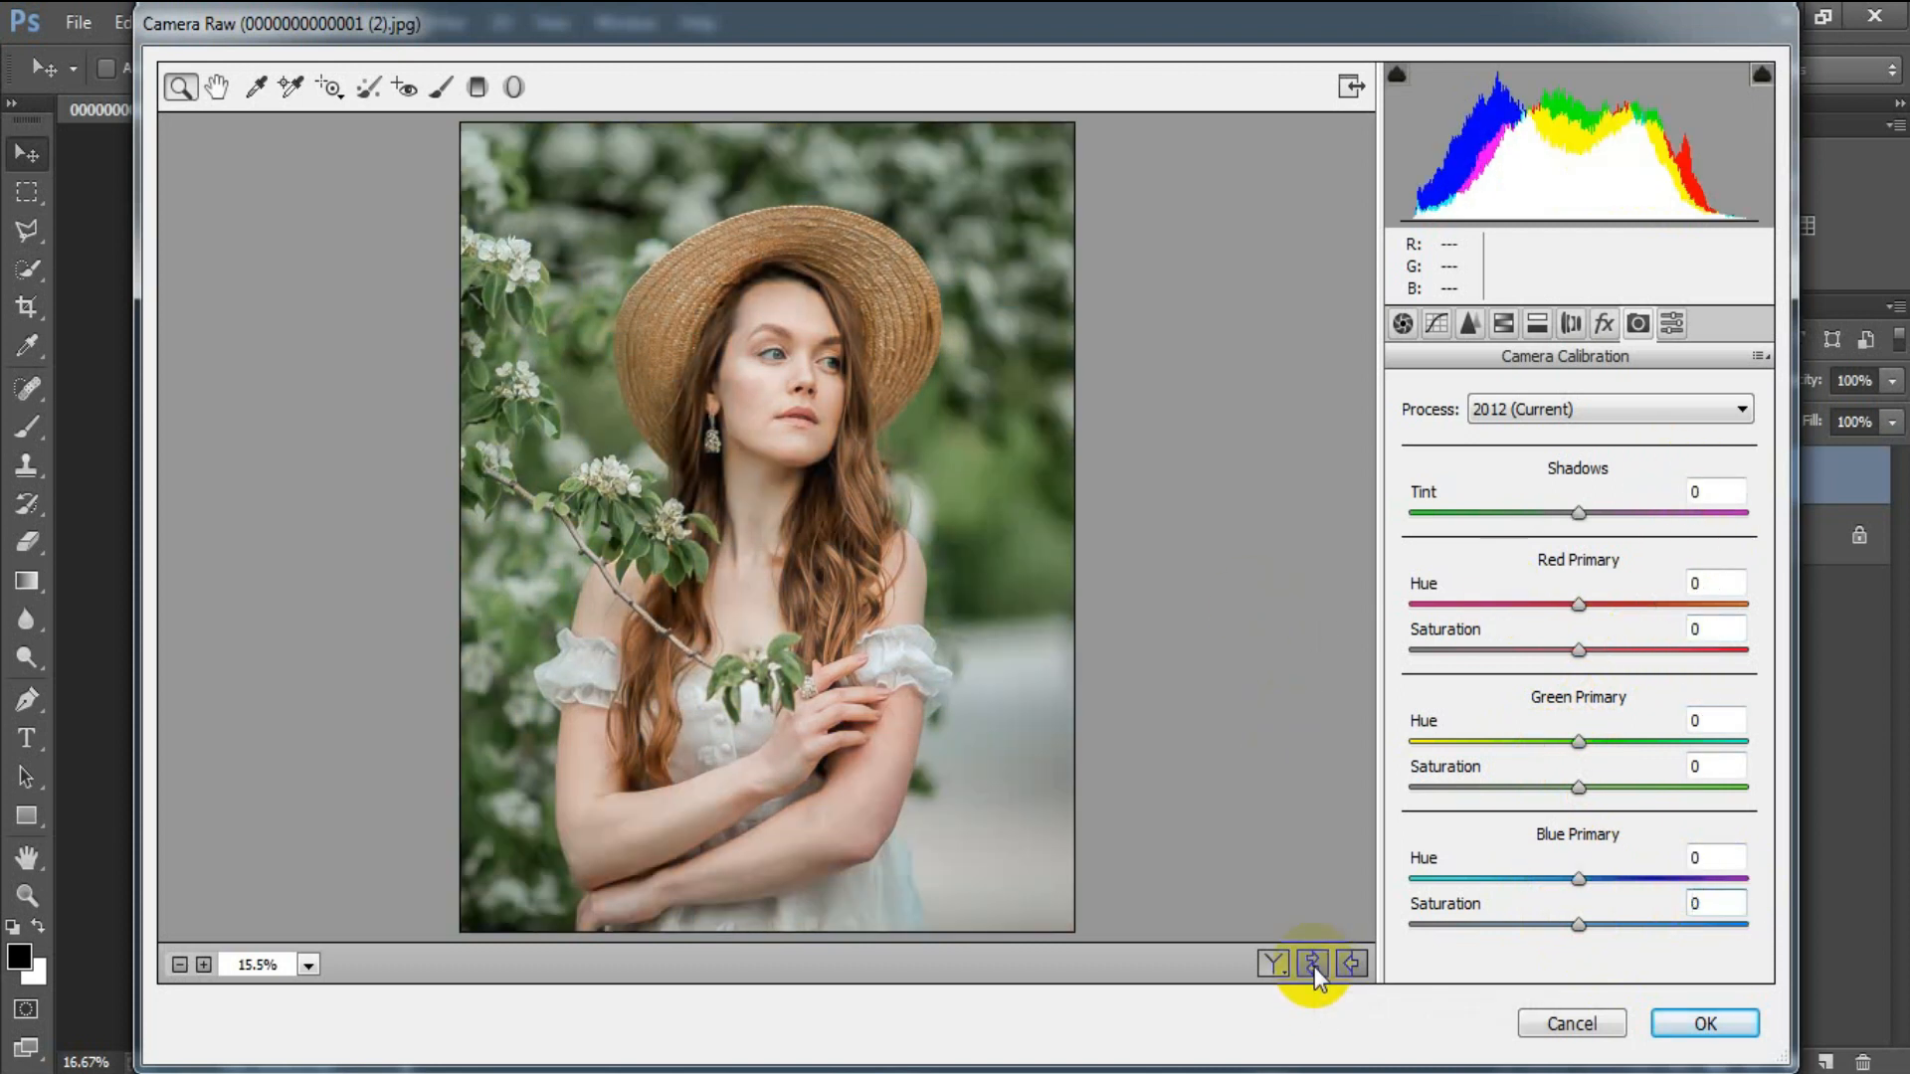
click(1314, 965)
click(1273, 963)
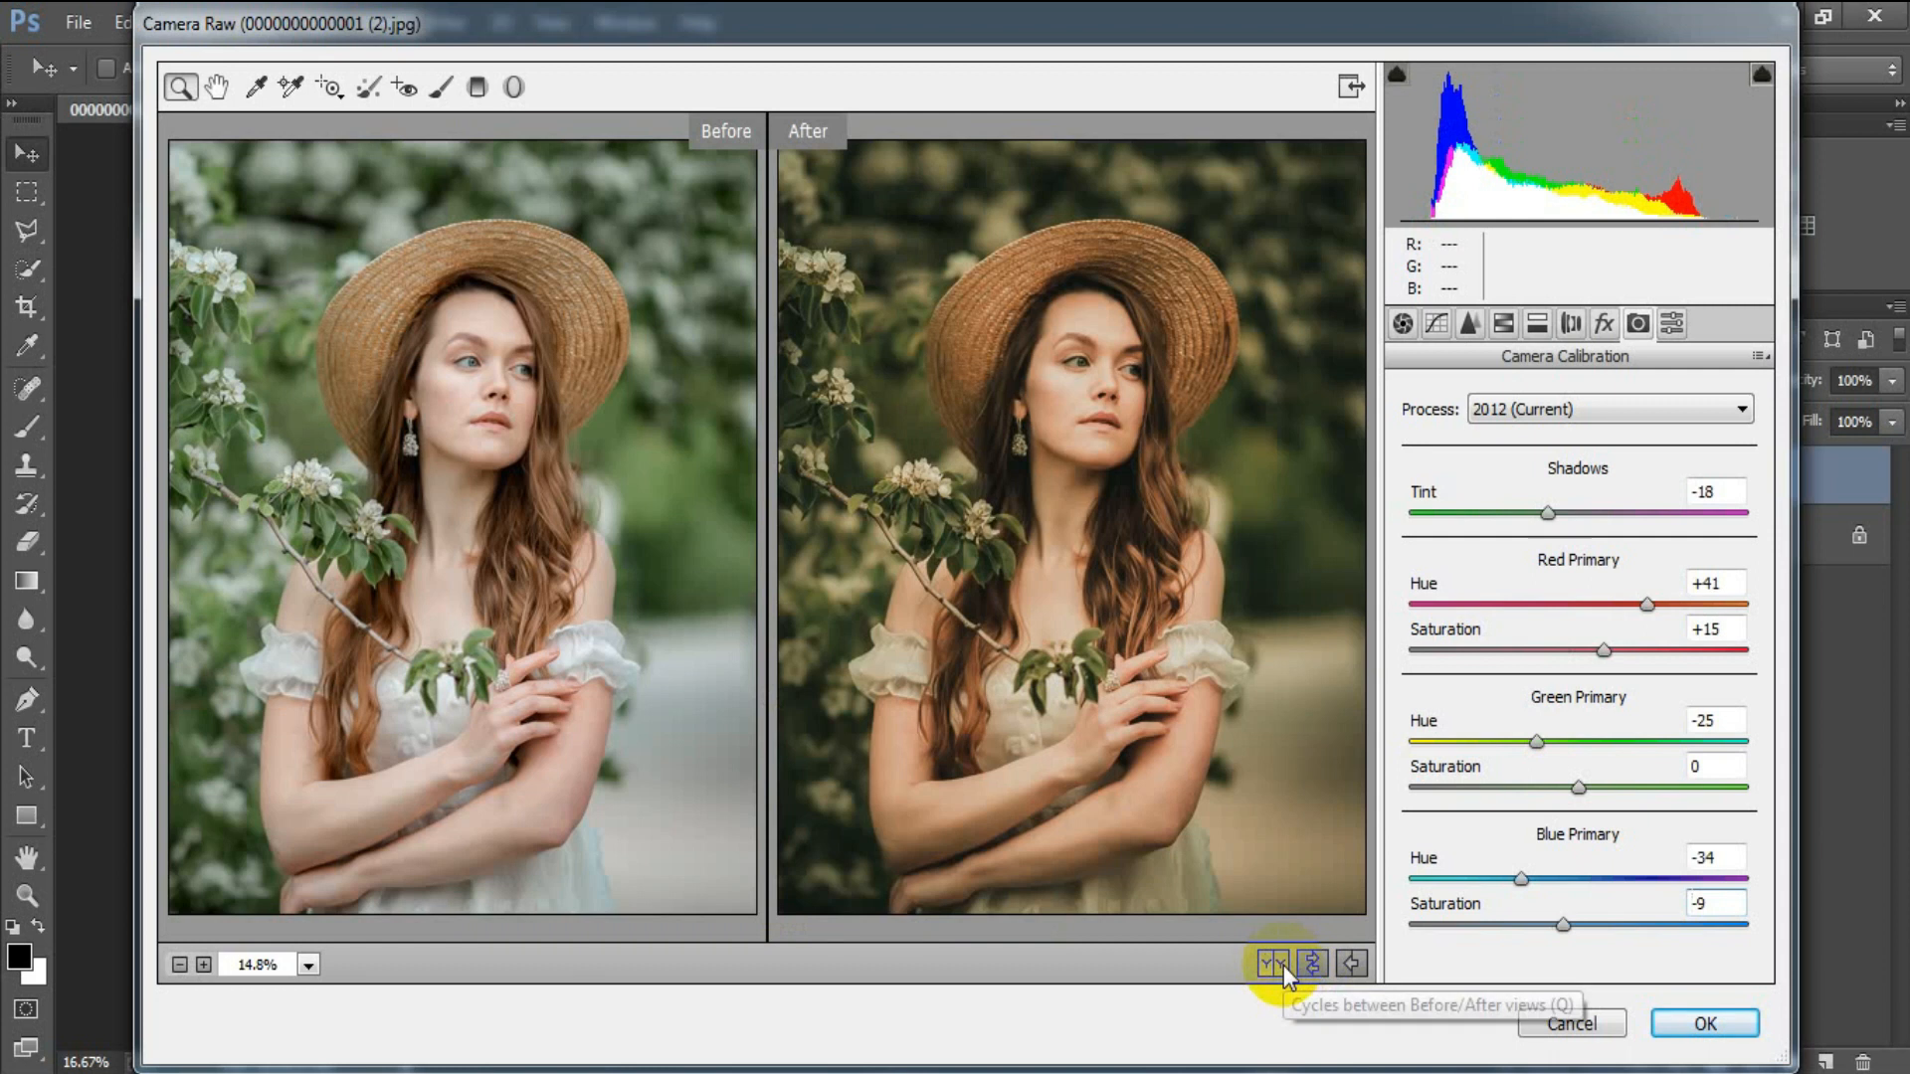
click(1576, 1024)
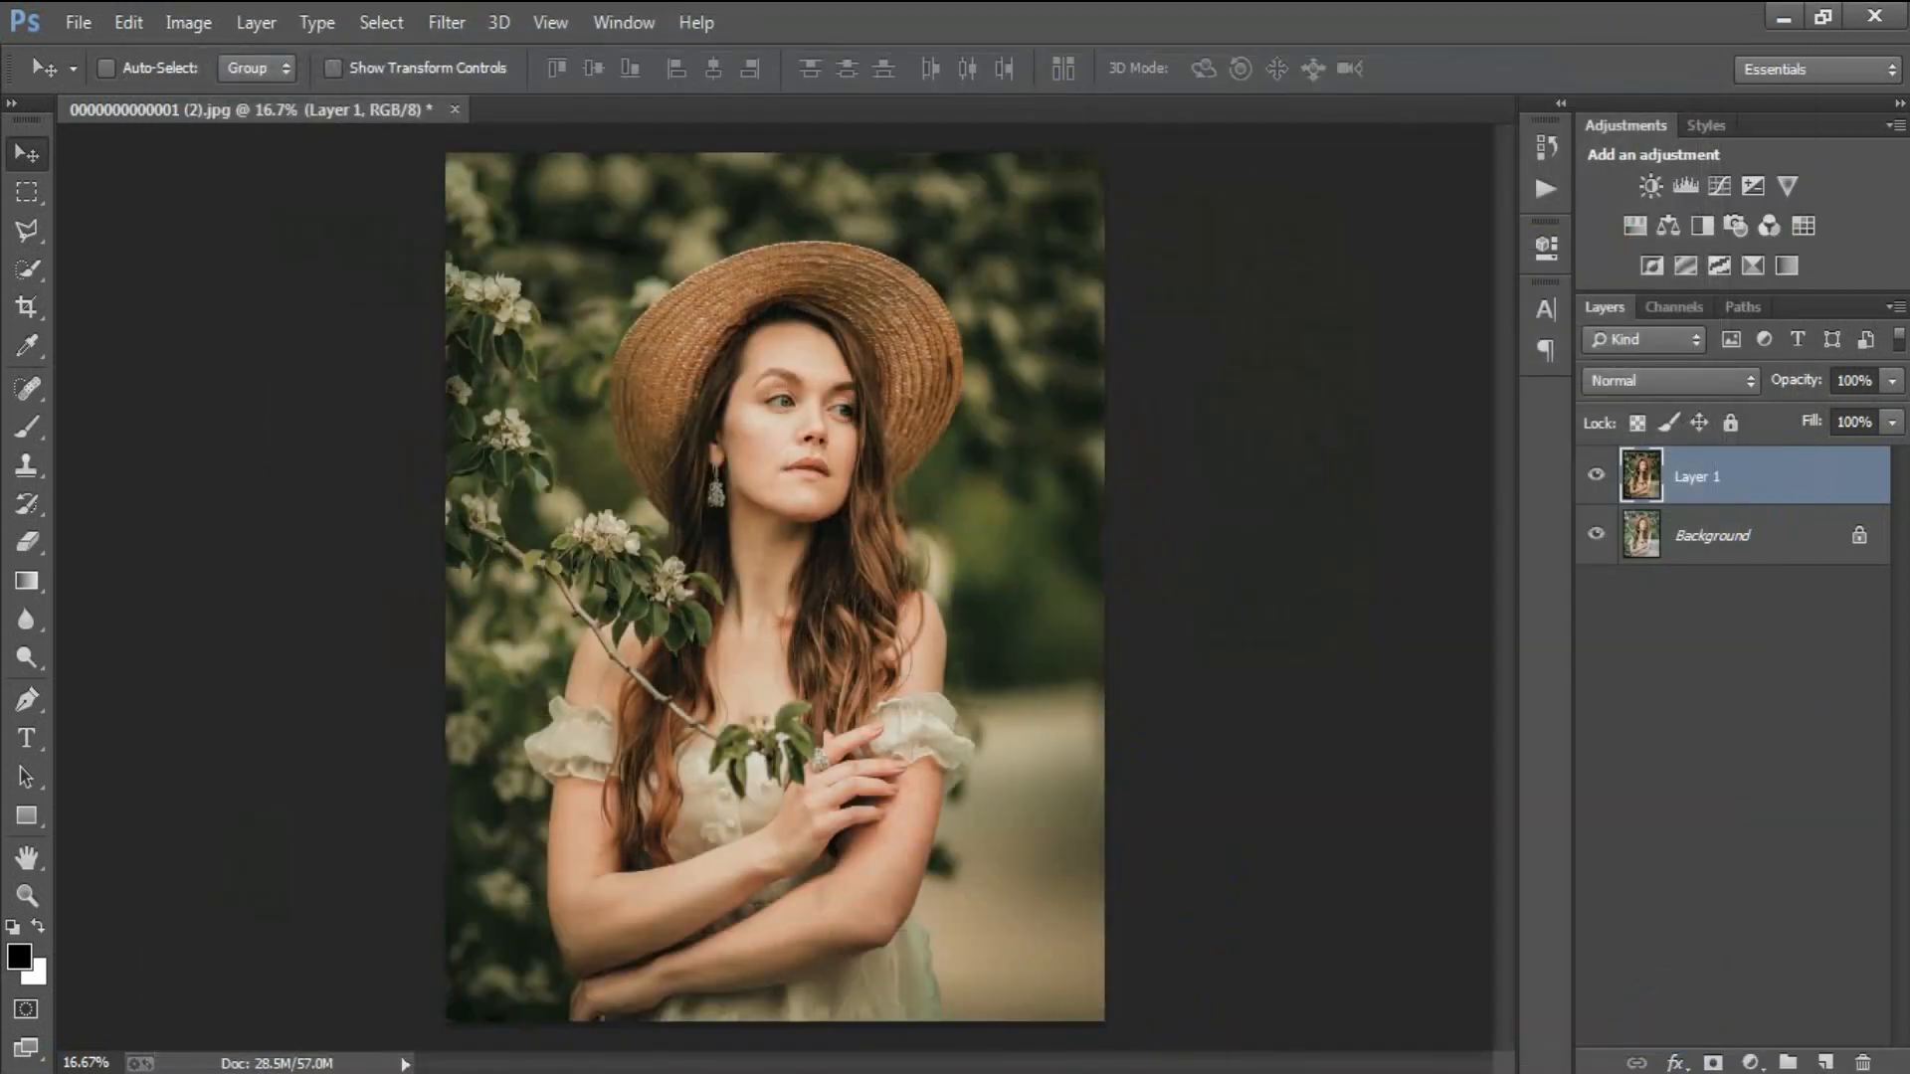
click(1596, 475)
click(1596, 474)
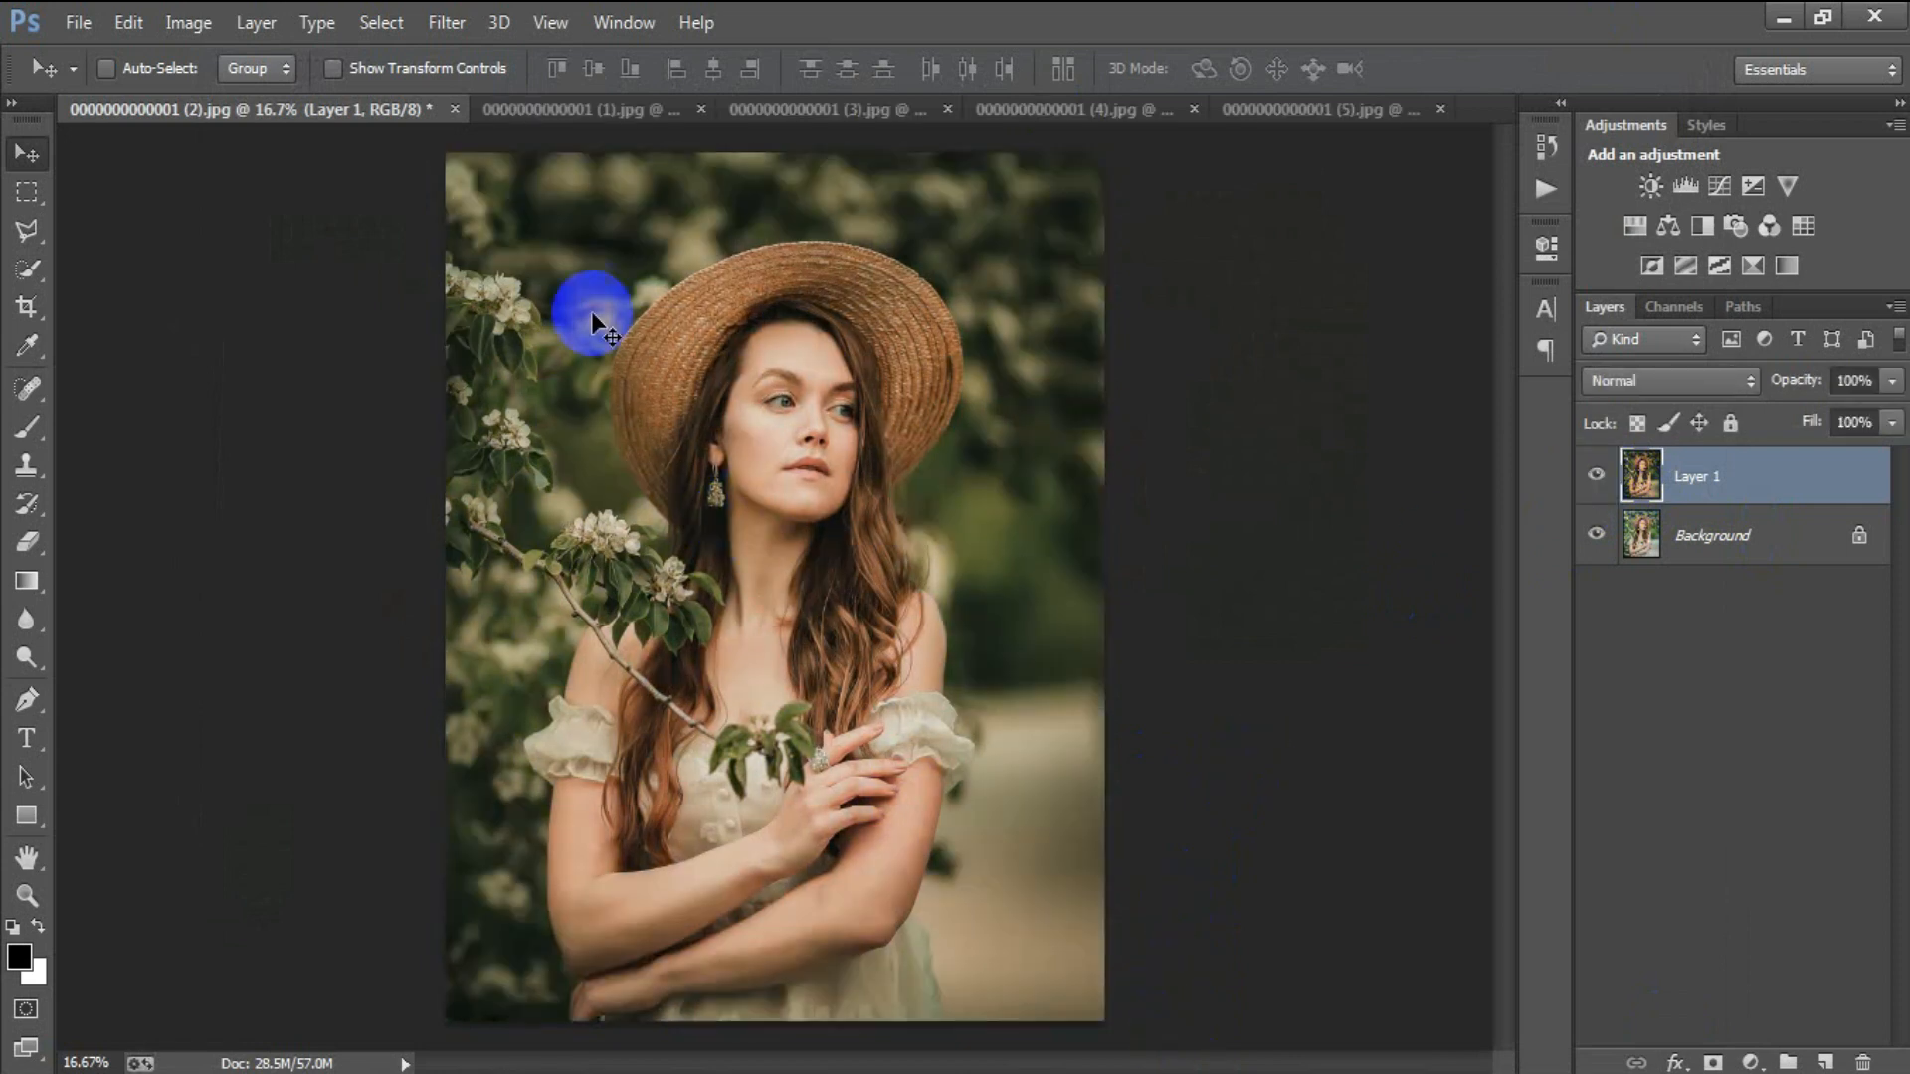
click(563, 116)
click(1596, 475)
click(1596, 475)
click(861, 110)
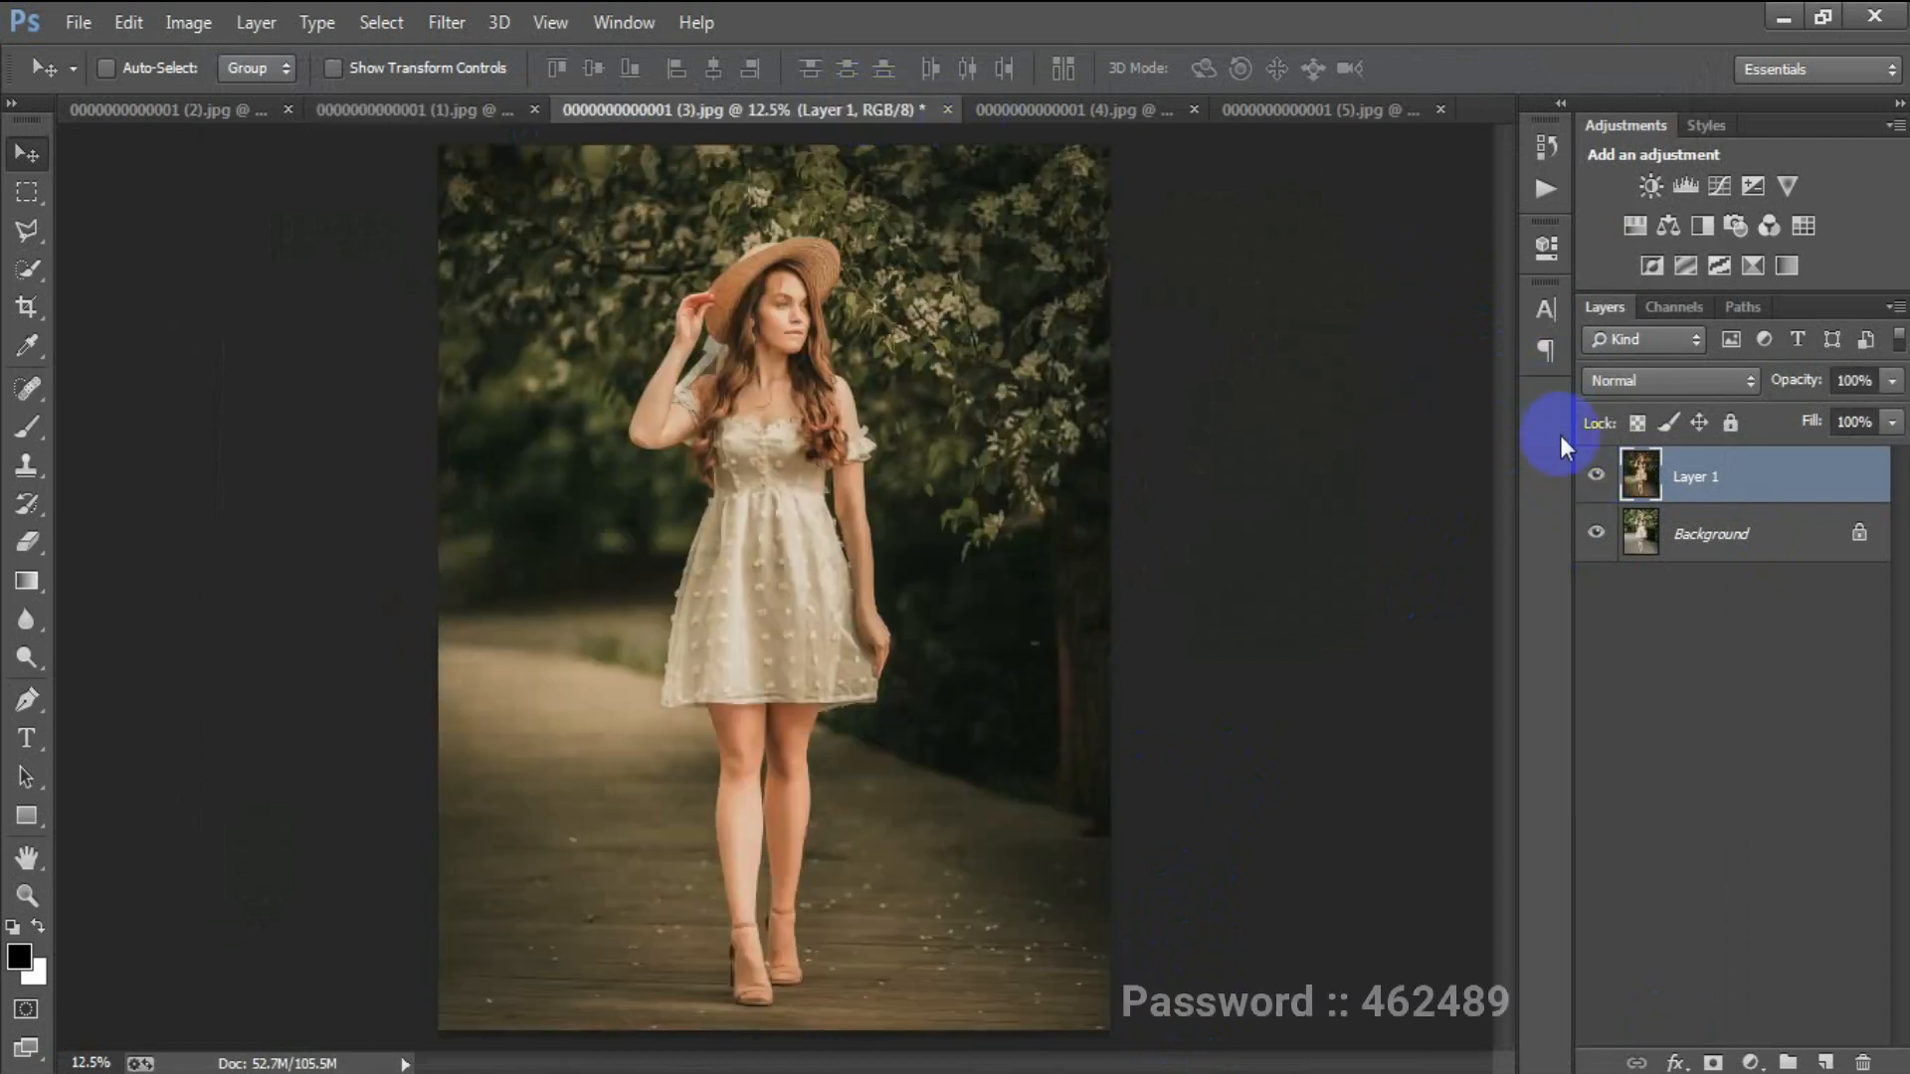
click(1595, 474)
click(1596, 474)
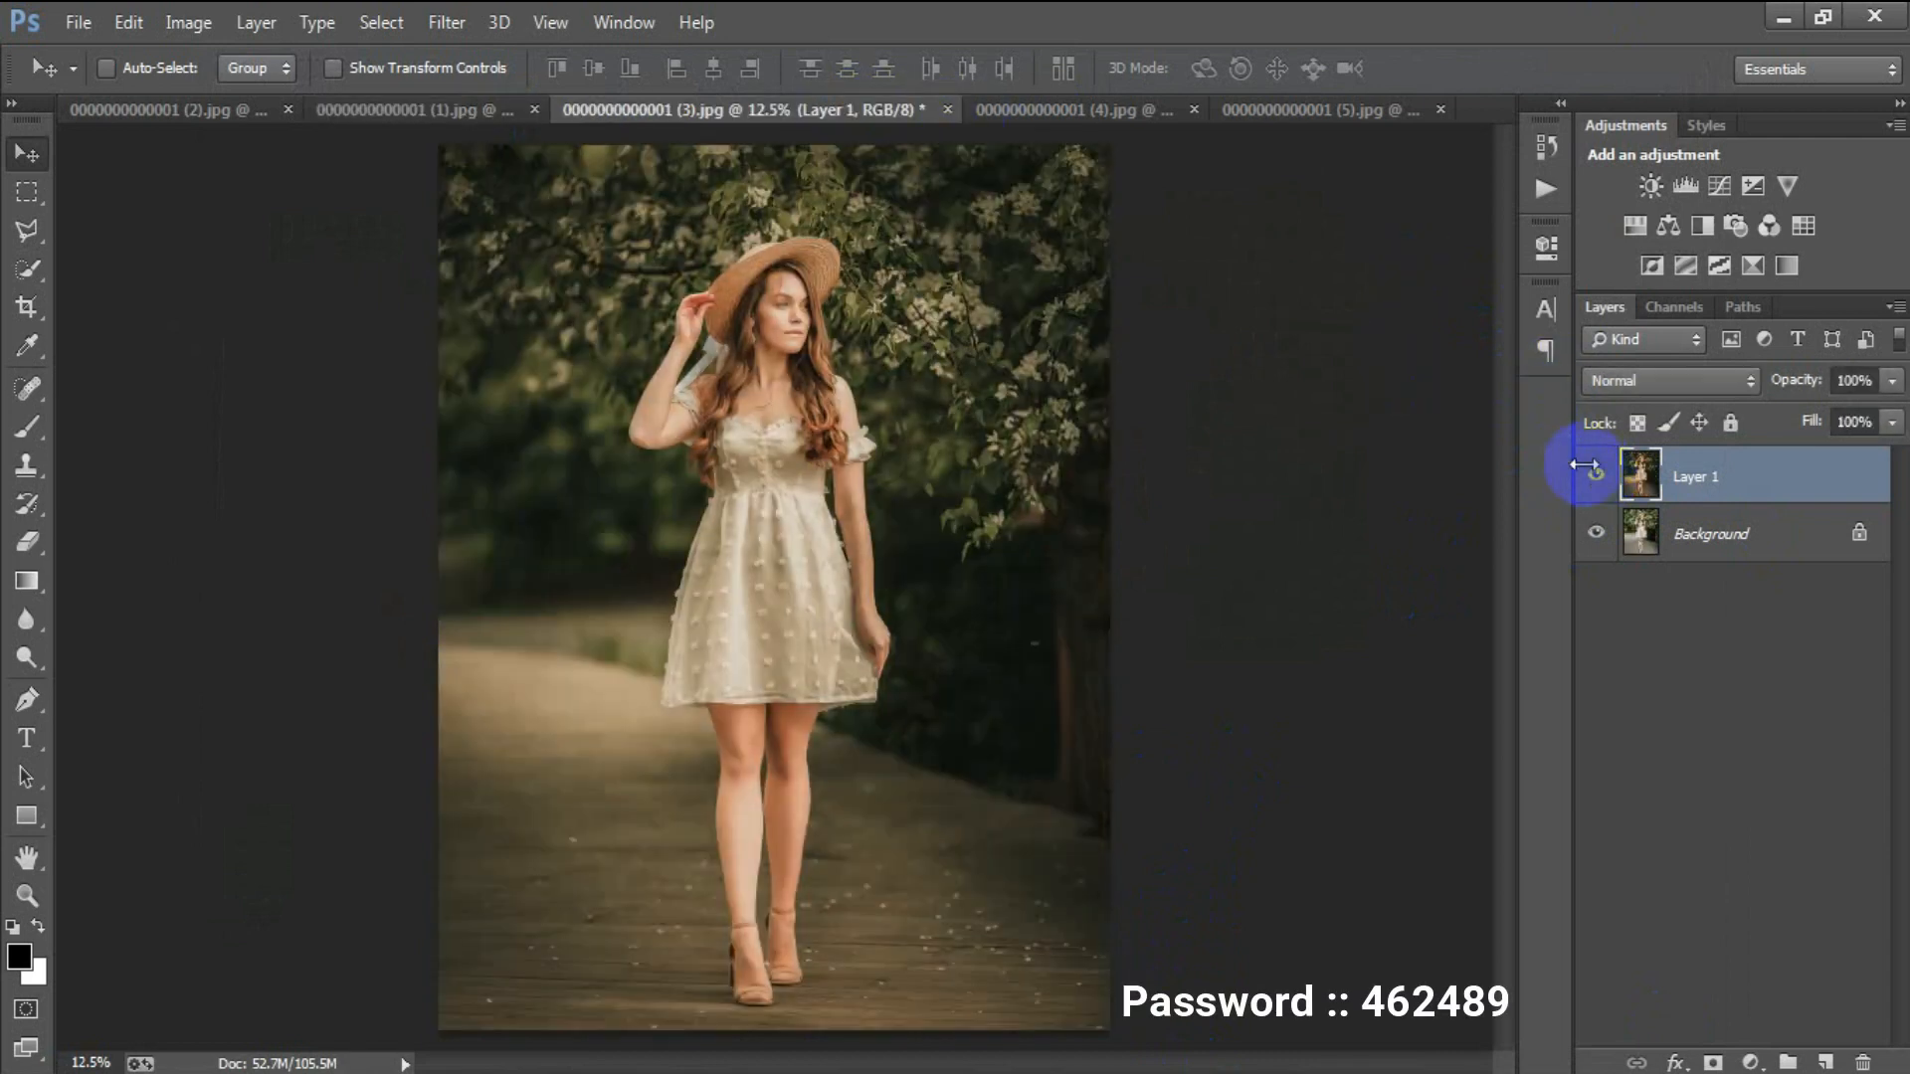
click(1071, 116)
click(1596, 475)
click(1596, 474)
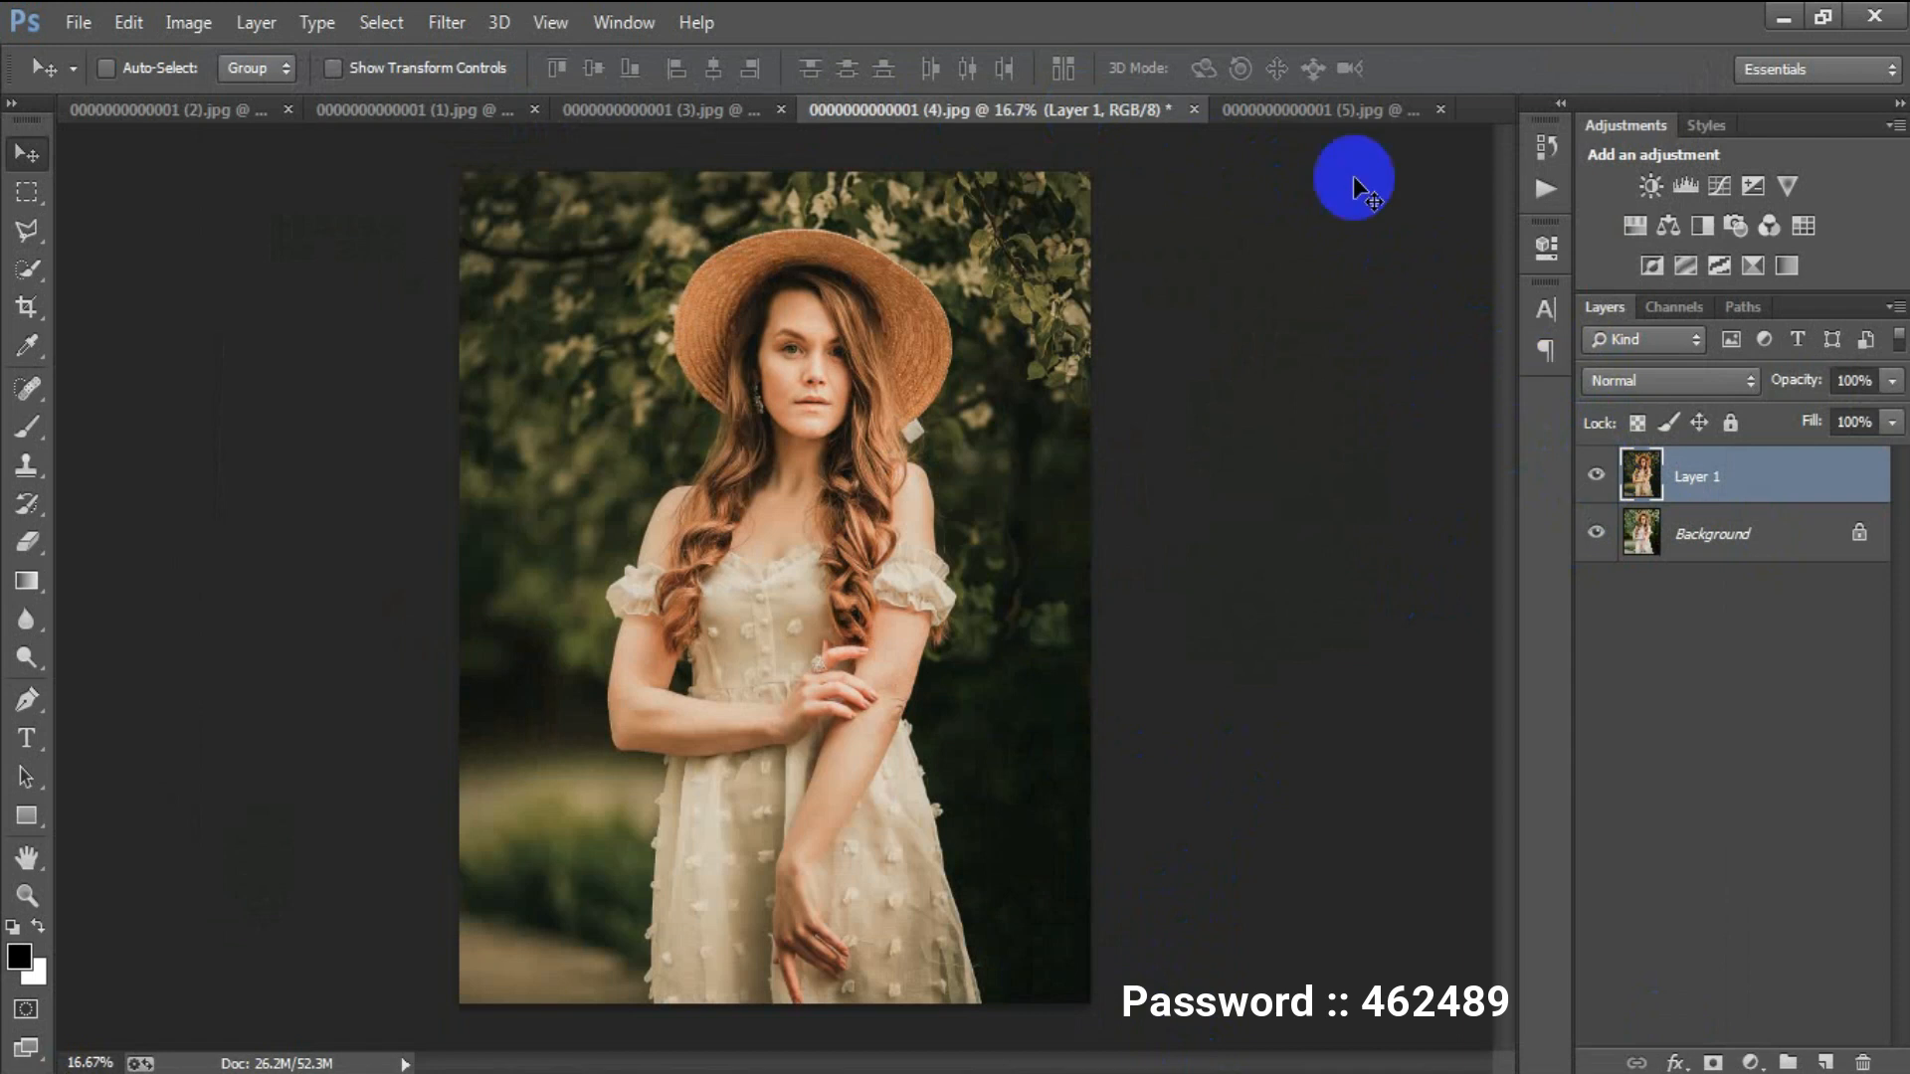
click(1294, 110)
click(1596, 475)
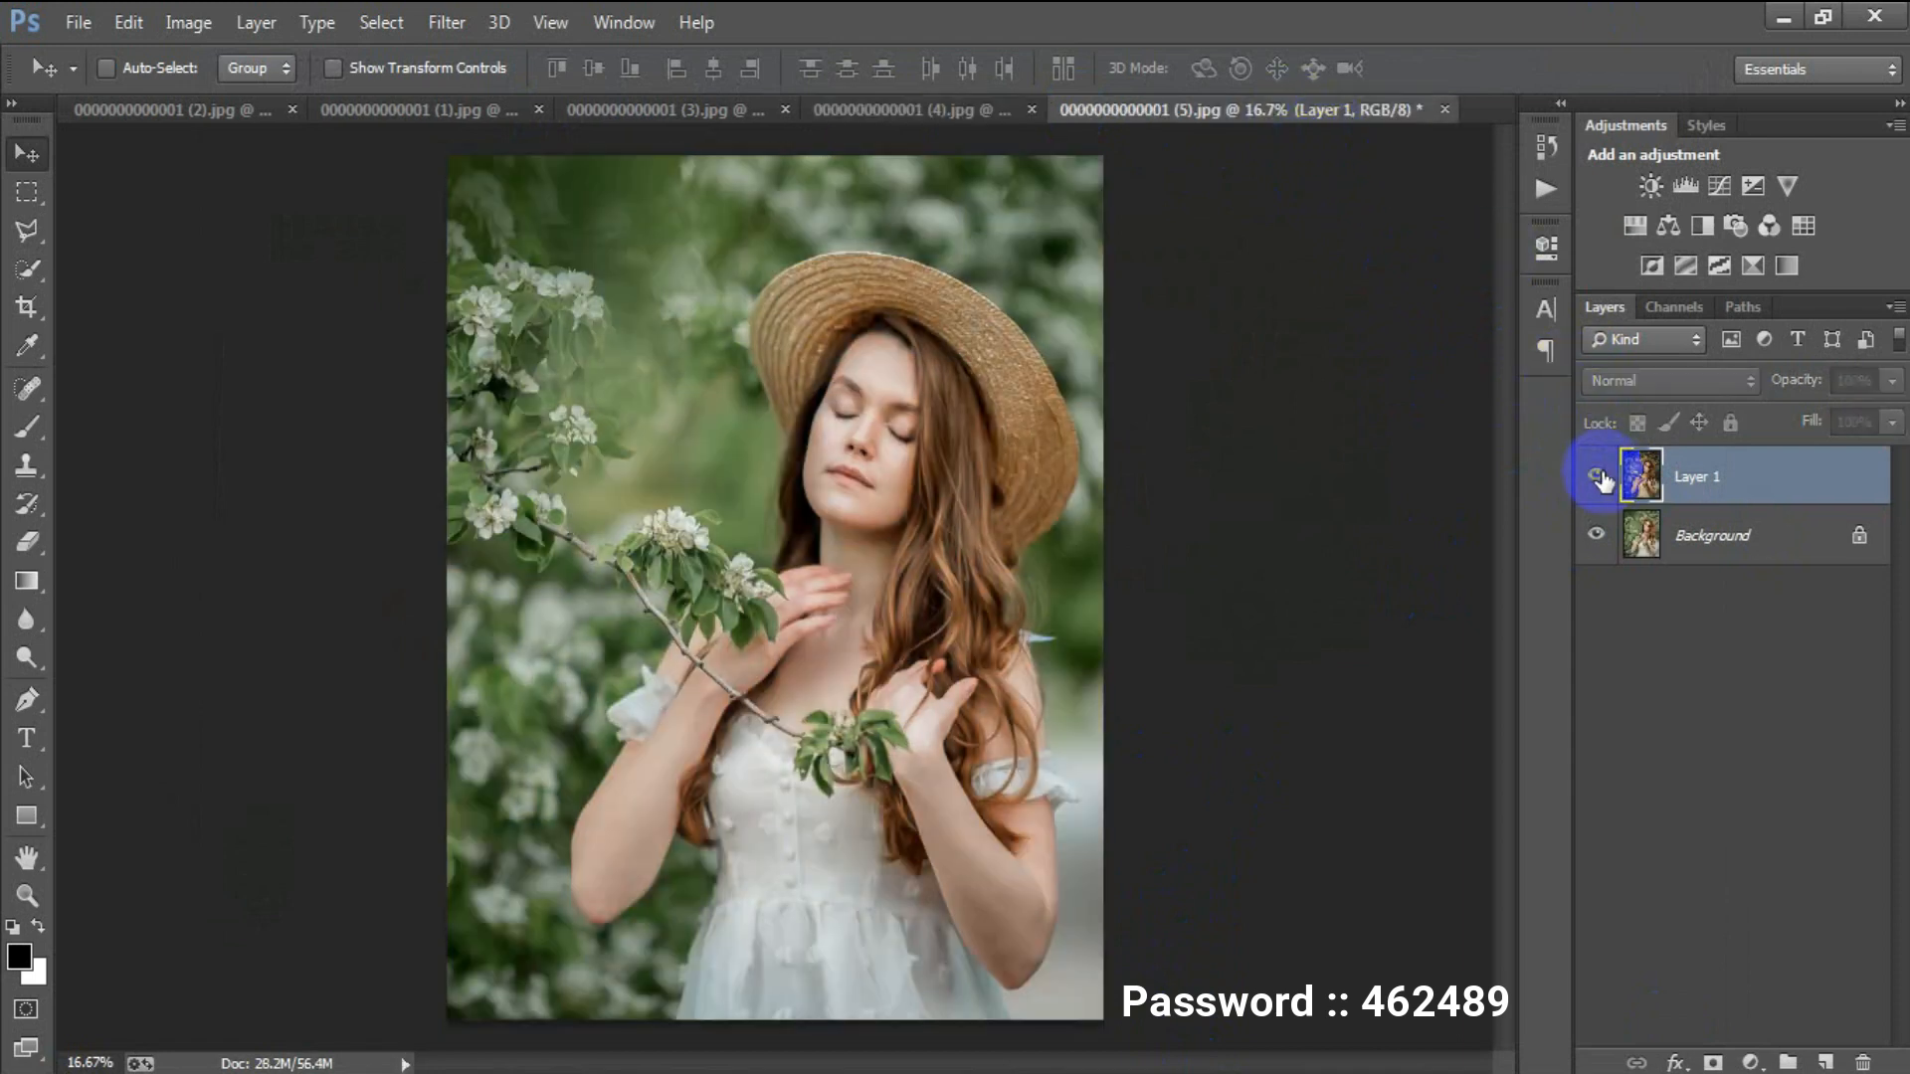
click(1596, 475)
click(253, 110)
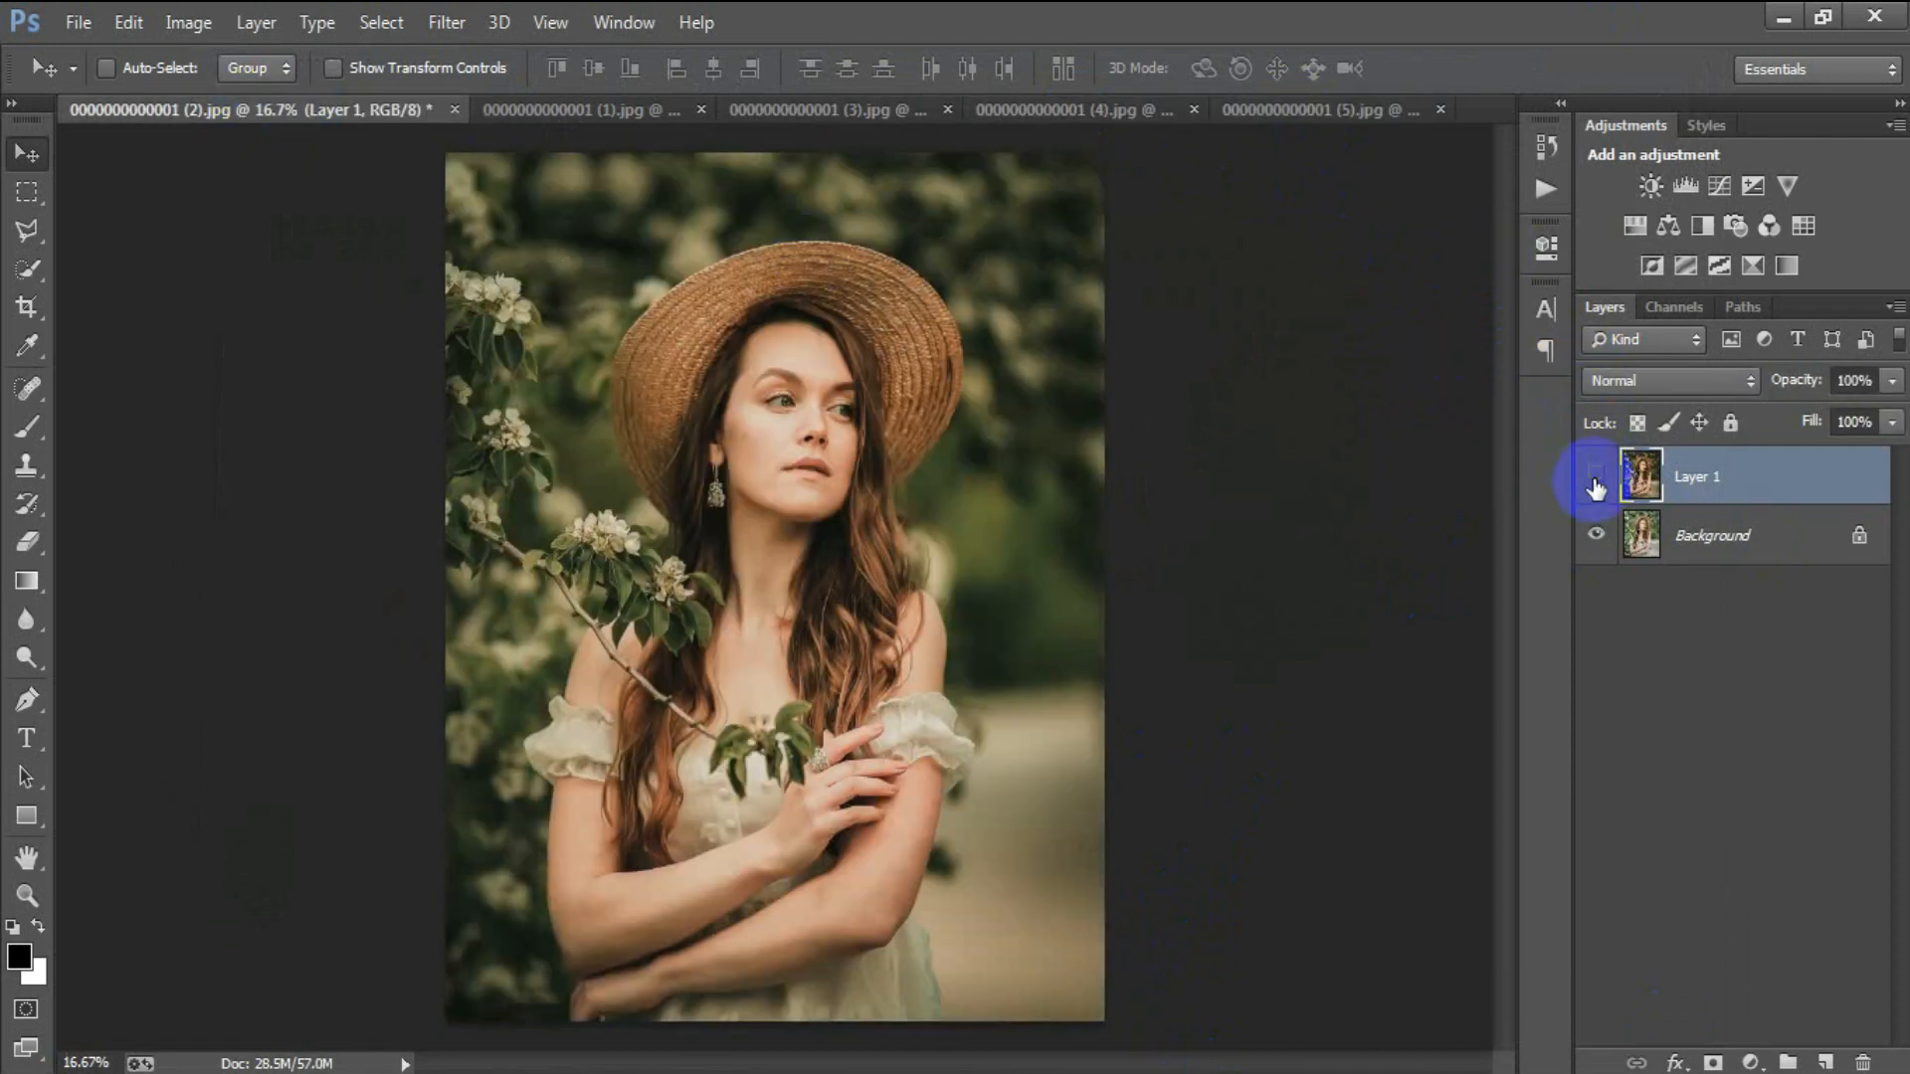
click(1596, 475)
click(1596, 475)
click(1596, 474)
click(1596, 478)
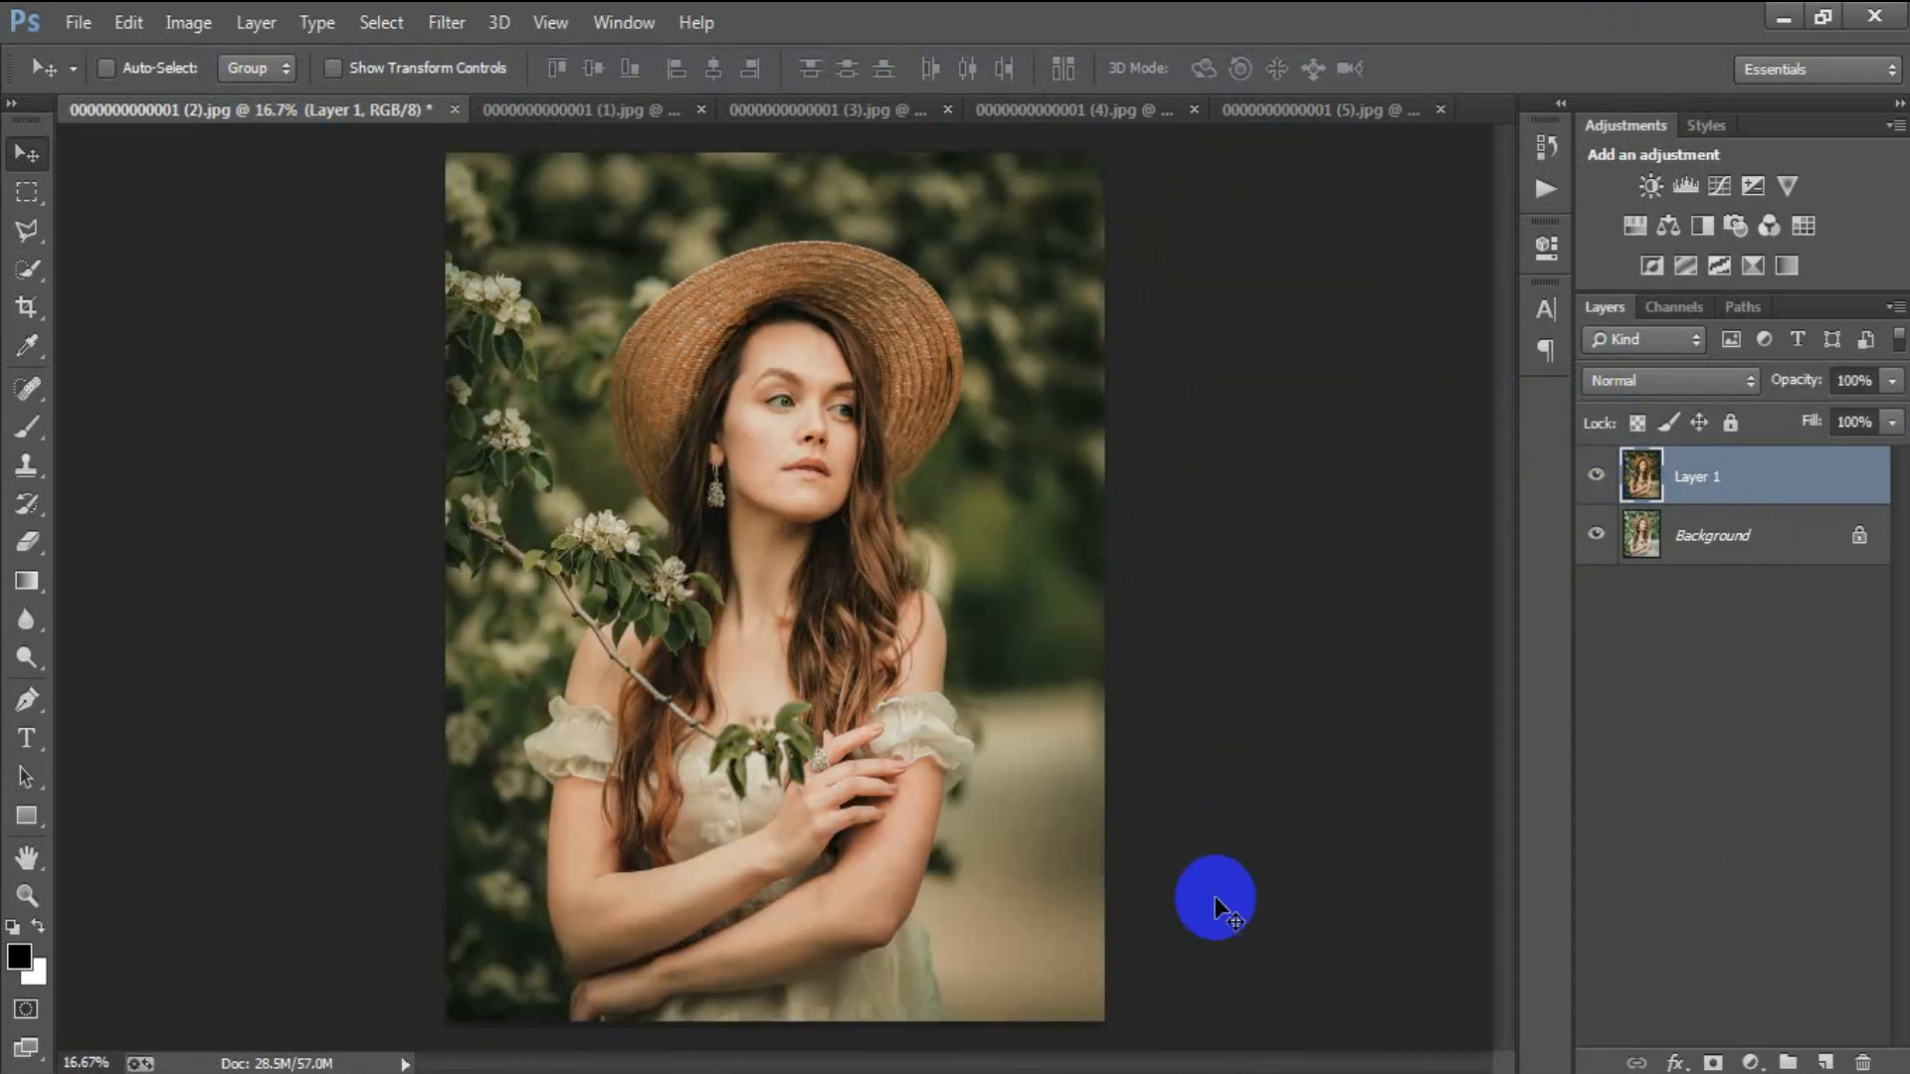